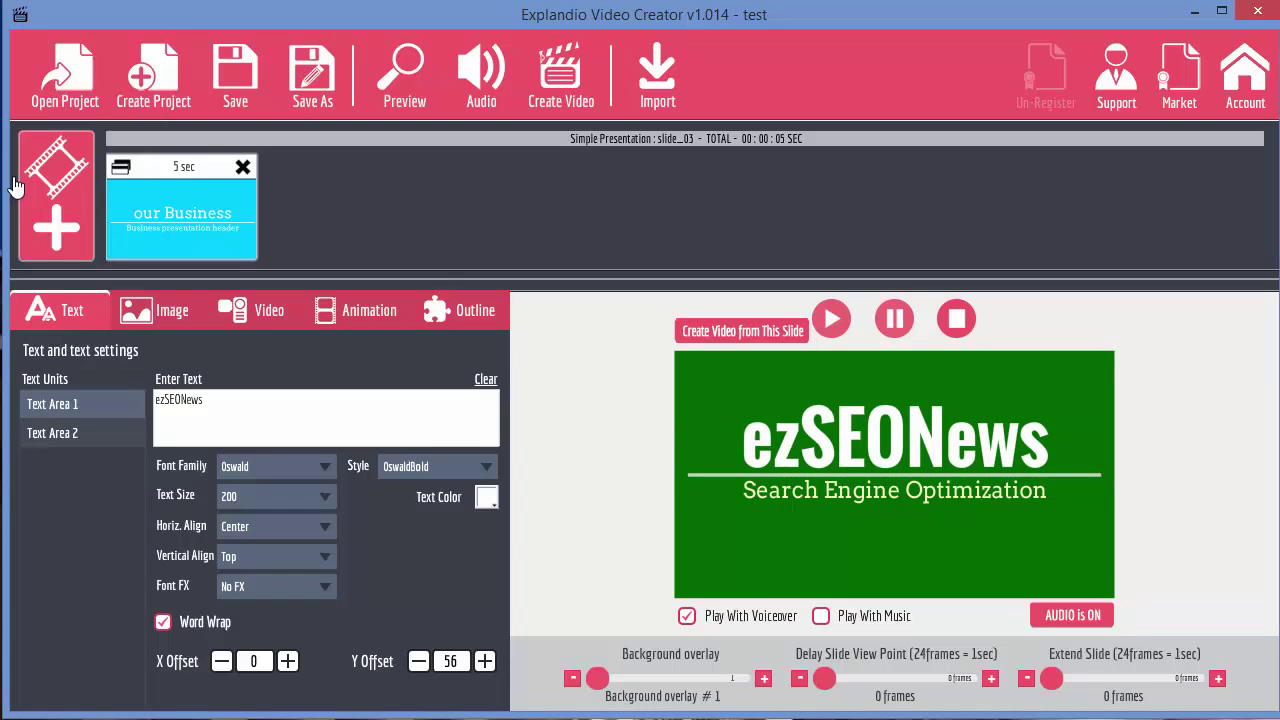
# Step: Create a new sketch scene and add a default text object to it
pyautogui.click(58, 205)
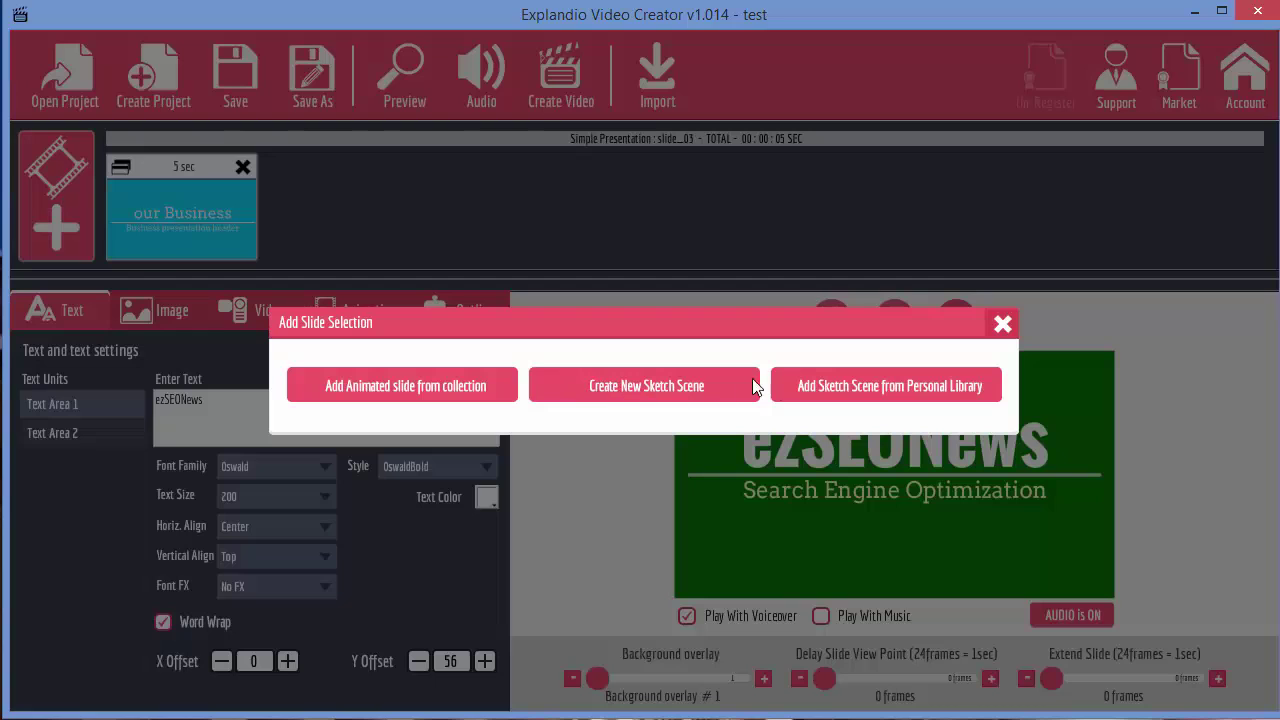
pyautogui.click(704, 400)
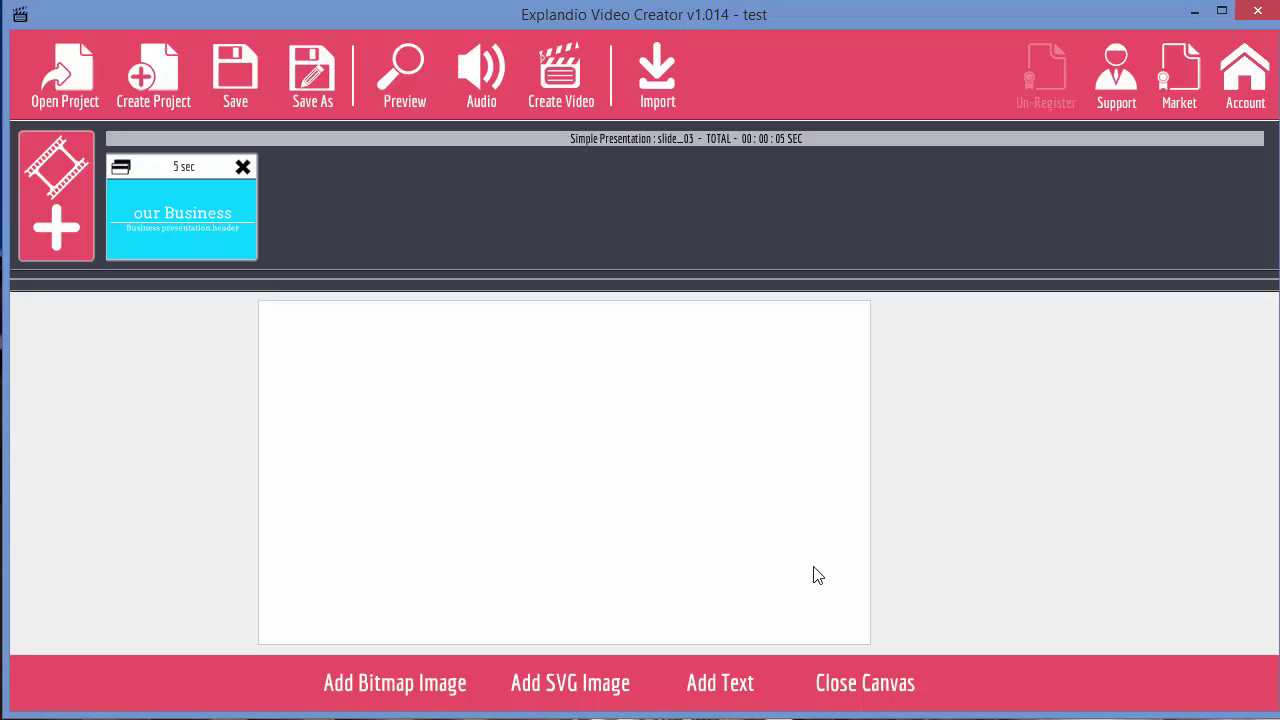
pyautogui.click(732, 692)
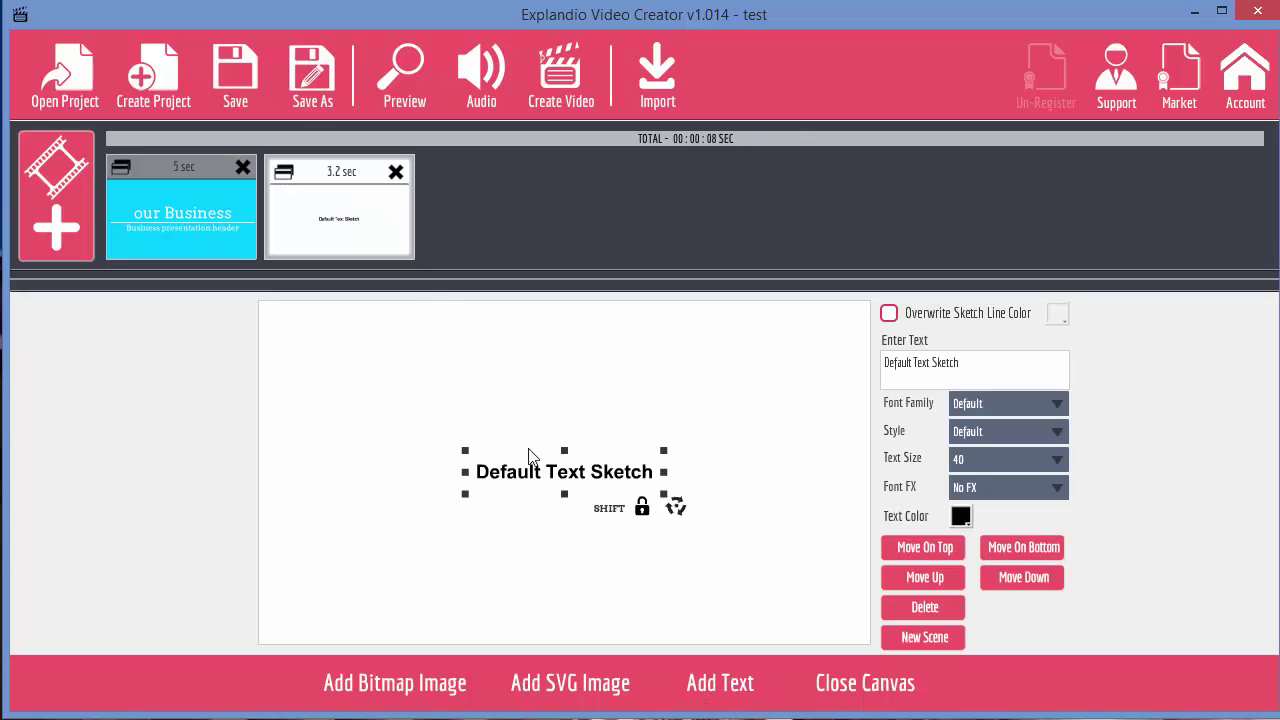
# Step: Move and enlarge the 'Default Text Sketch' text across the canvas centre
pyautogui.moveTo(531, 456)
pyautogui.mouseDown()
pyautogui.moveTo(466, 494)
pyautogui.moveTo(557, 431)
pyautogui.moveTo(547, 445)
pyautogui.mouseUp()
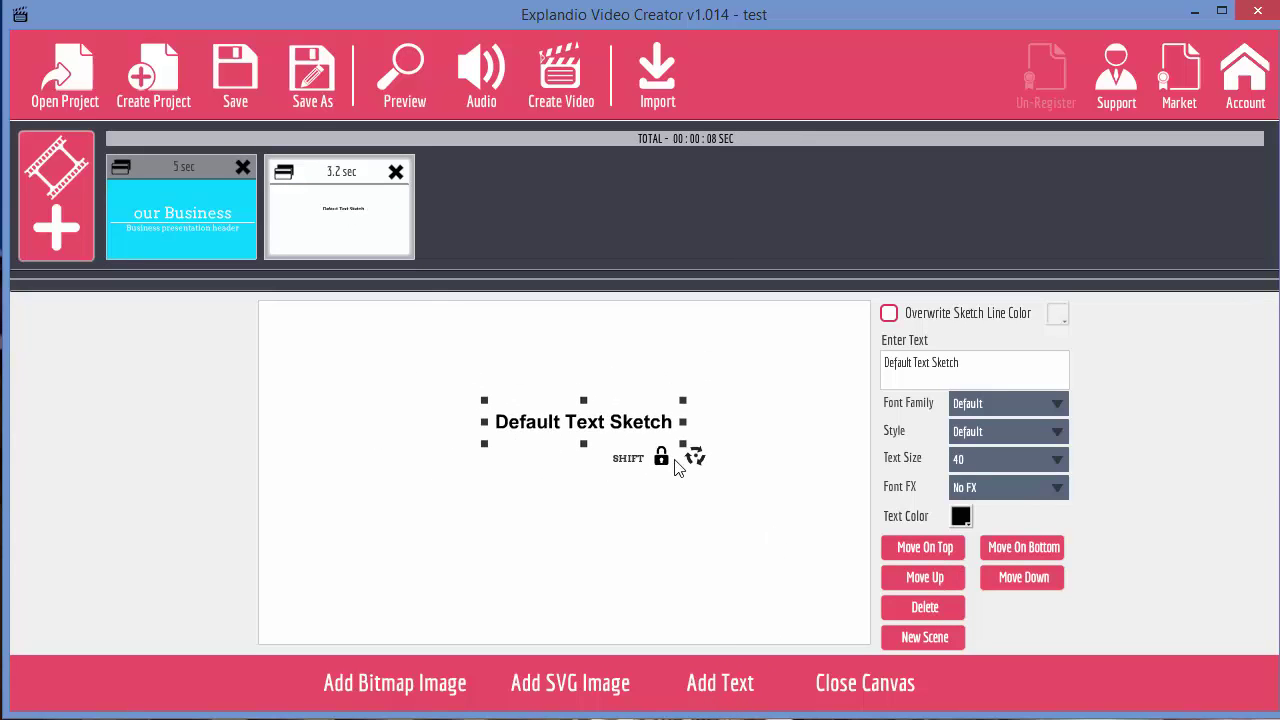
pyautogui.moveTo(686, 452)
pyautogui.mouseDown()
pyautogui.moveTo(749, 534)
pyautogui.moveTo(806, 560)
pyautogui.moveTo(598, 406)
pyautogui.moveTo(780, 514)
pyautogui.moveTo(760, 478)
pyautogui.mouseUp()
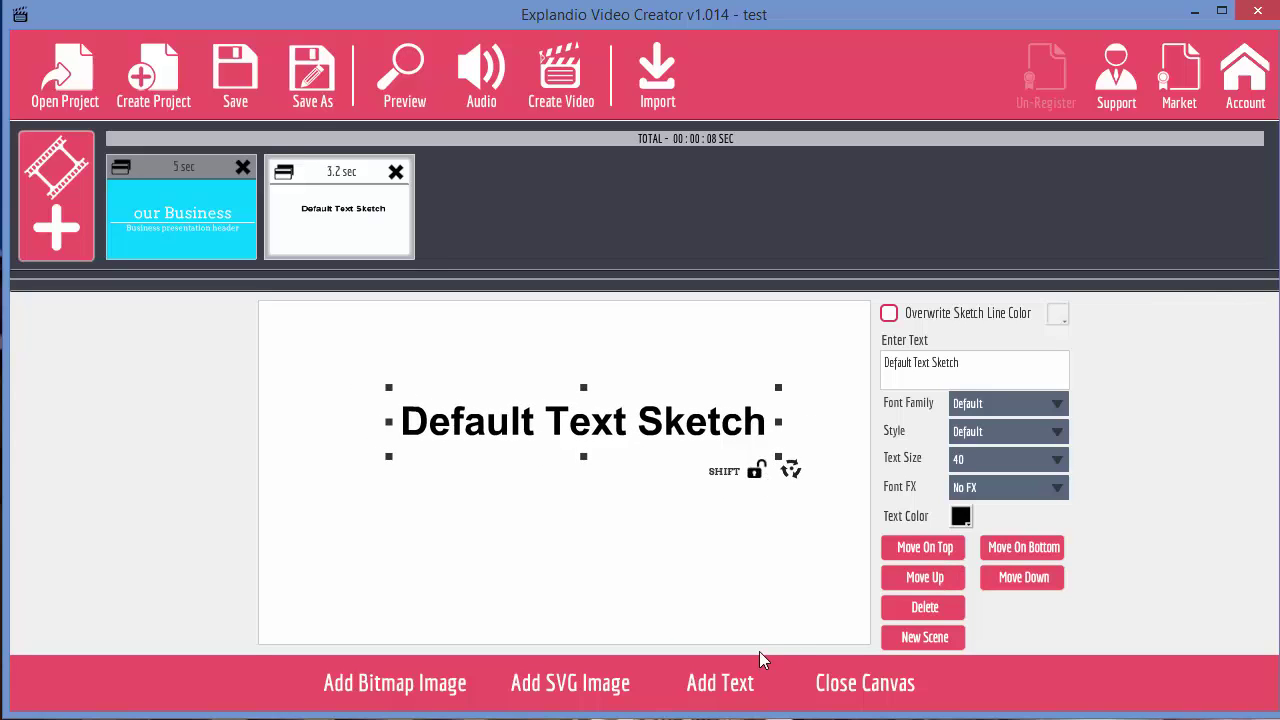
pyautogui.moveTo(779, 460); pyautogui.dragTo(812, 535)
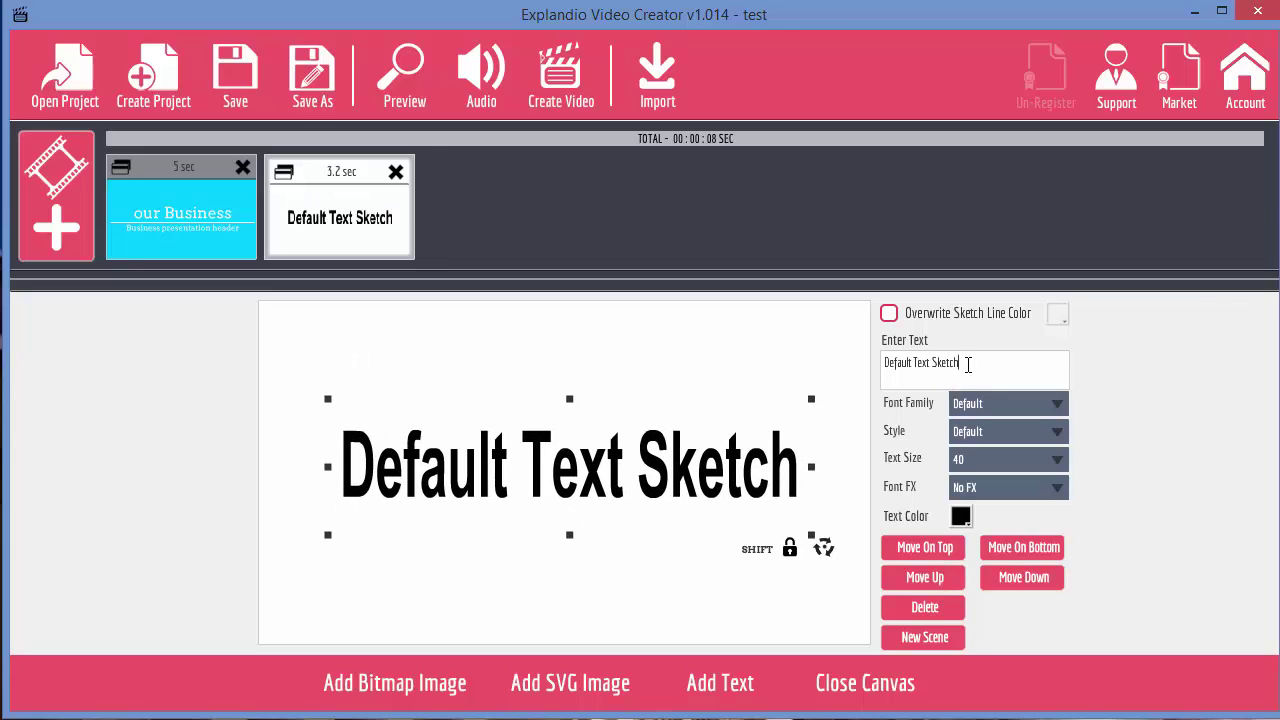
# Step: Change the text to 'Explaindio Video Creator' at size 35 in dark green (#006600)
pyautogui.moveTo(967, 364); pyautogui.dragTo(782, 342)
pyautogui.write('Explaindio')
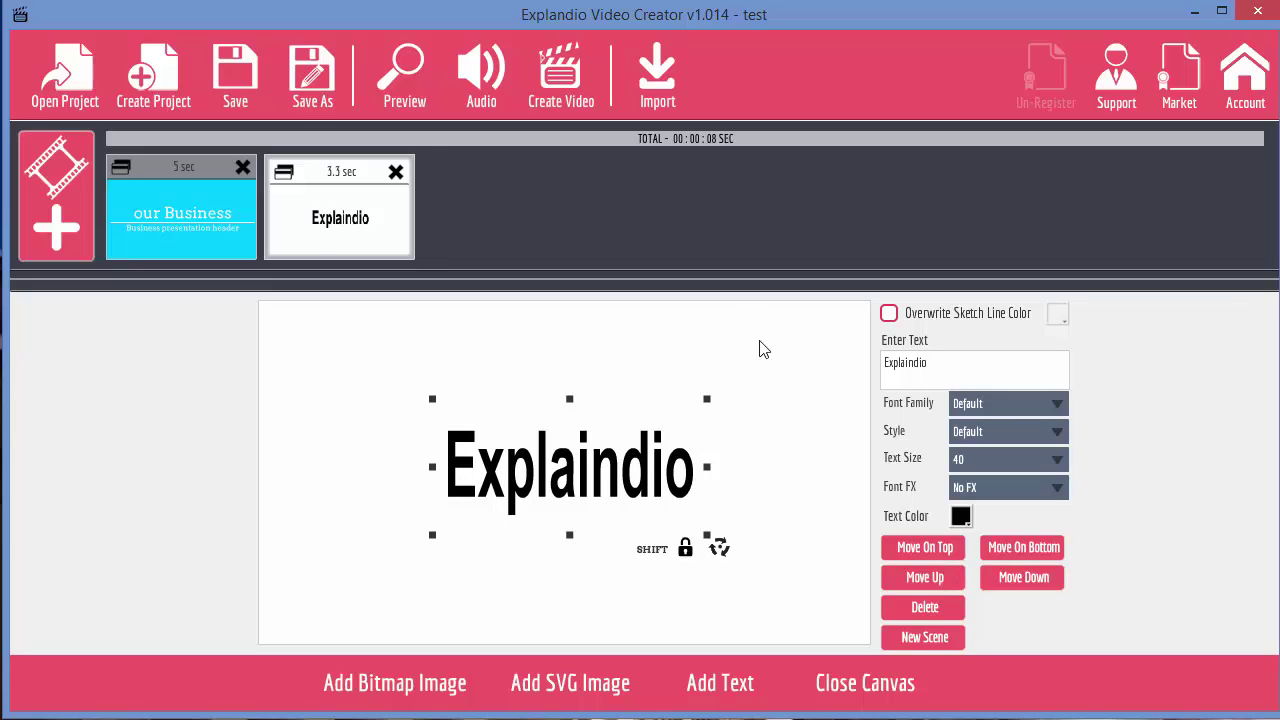
pyautogui.write(' Video Creator')
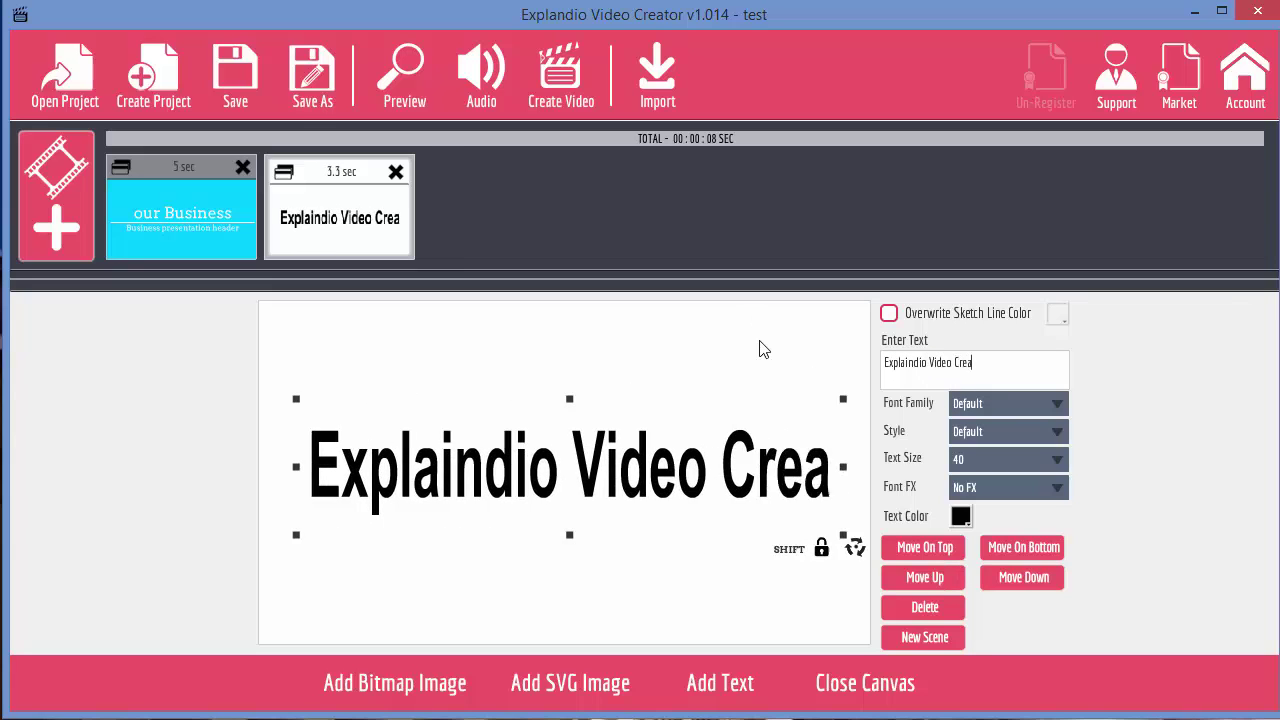
pyautogui.click(1055, 465)
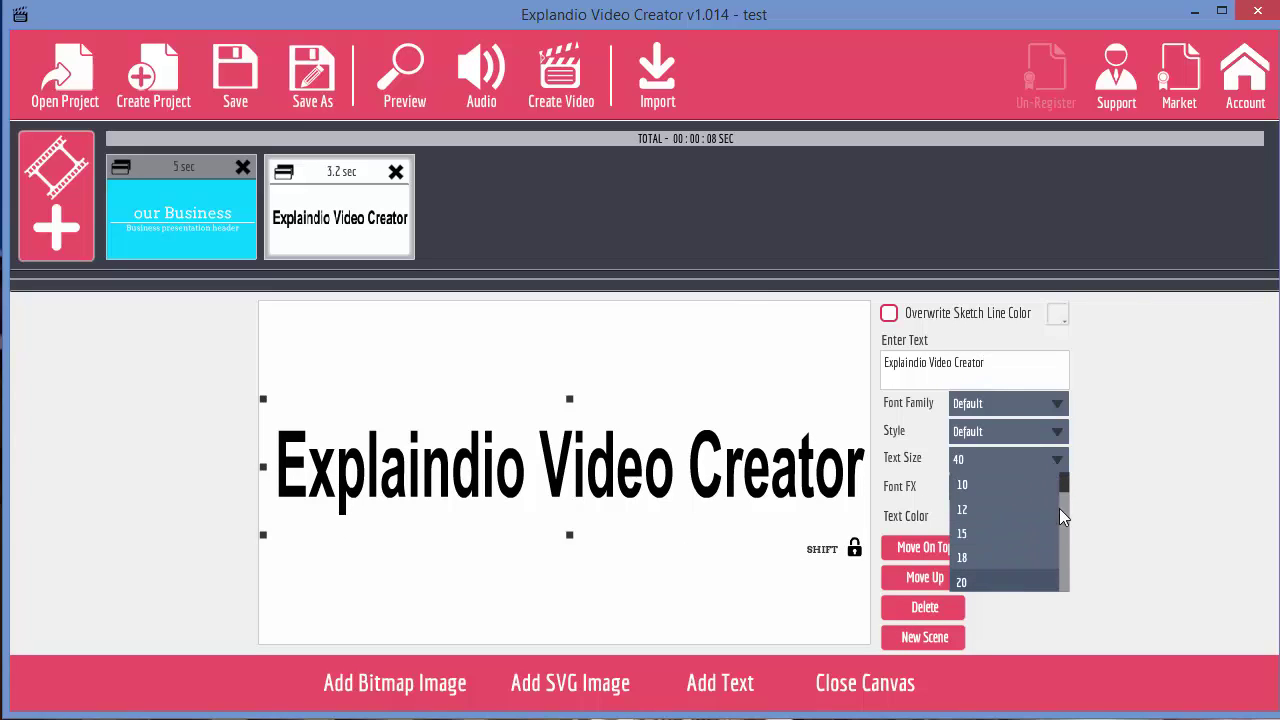
pyautogui.moveTo(1066, 490); pyautogui.dragTo(1060, 509)
pyautogui.click(1040, 494)
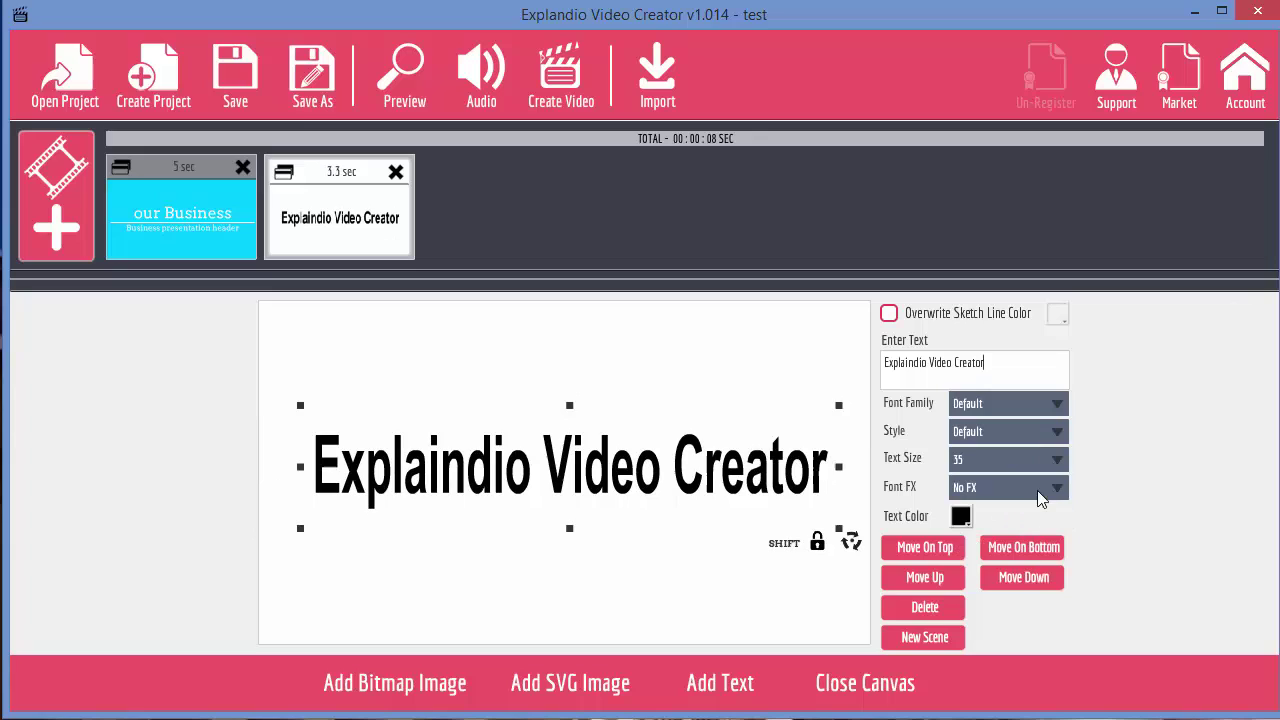
pyautogui.click(960, 516)
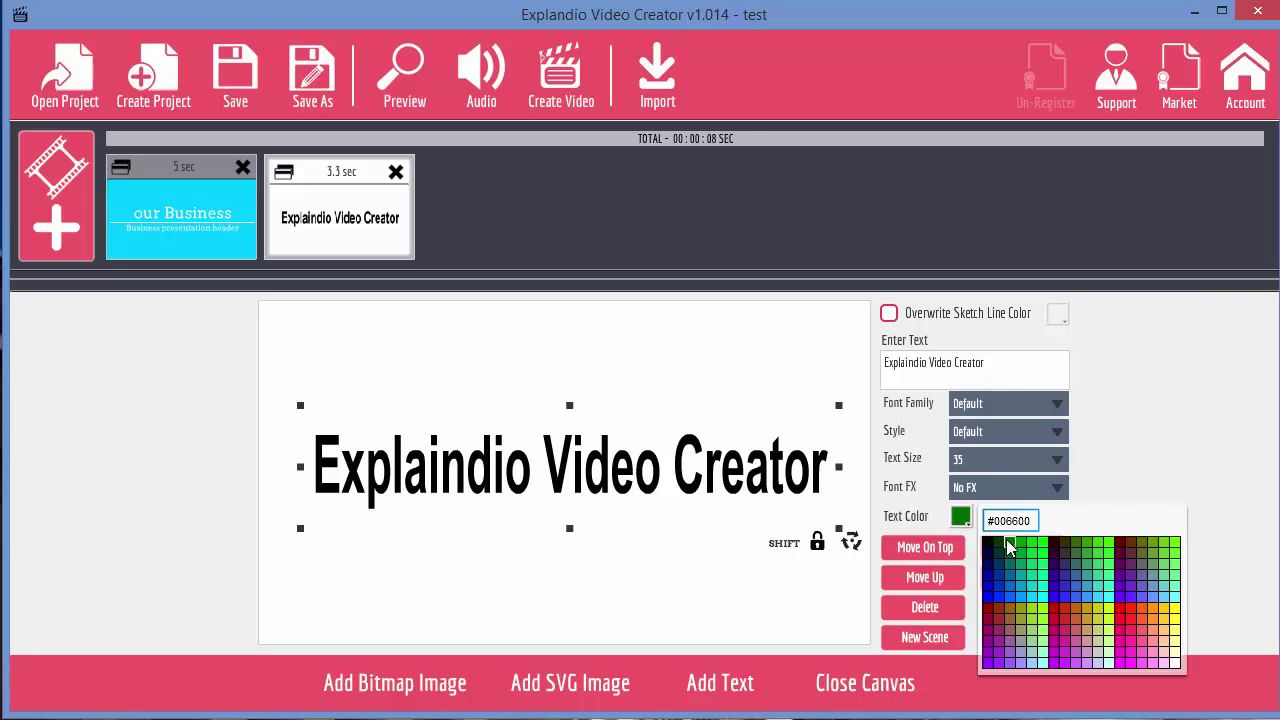
pyautogui.click(1010, 546)
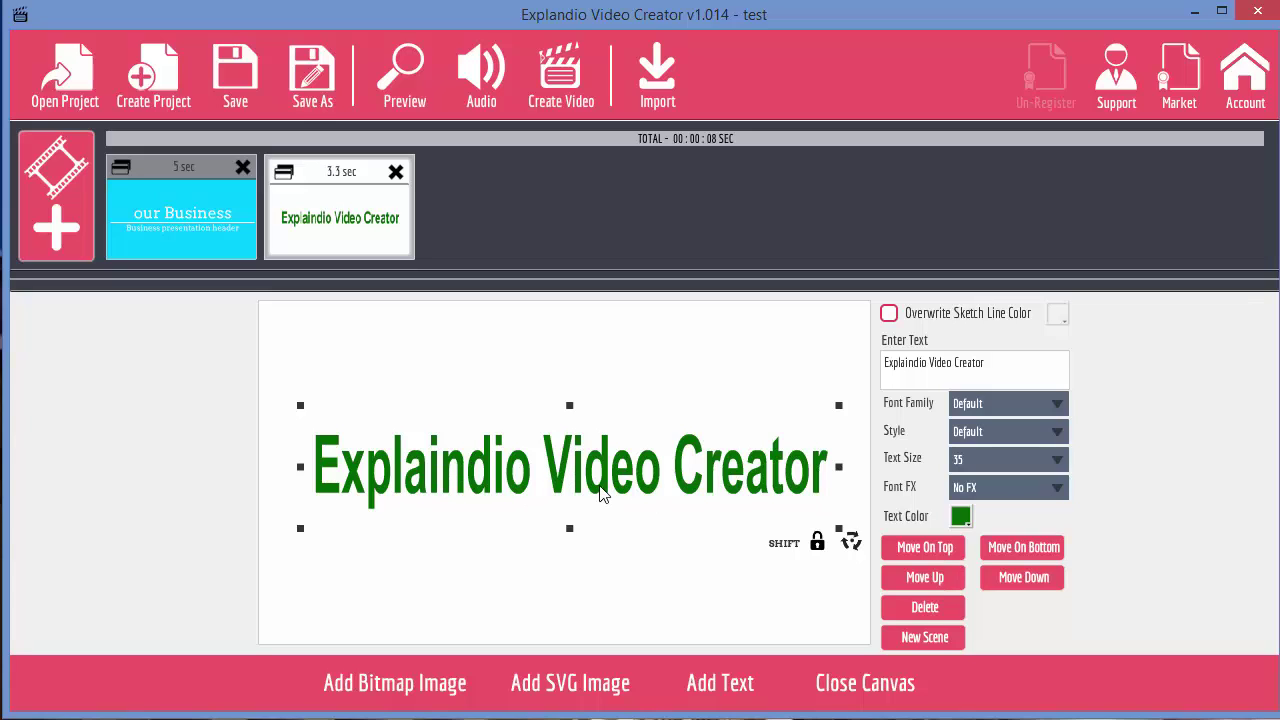
# Step: Preview the scene's sketch animation, then reopen the canvas for editing
pyautogui.click(880, 684)
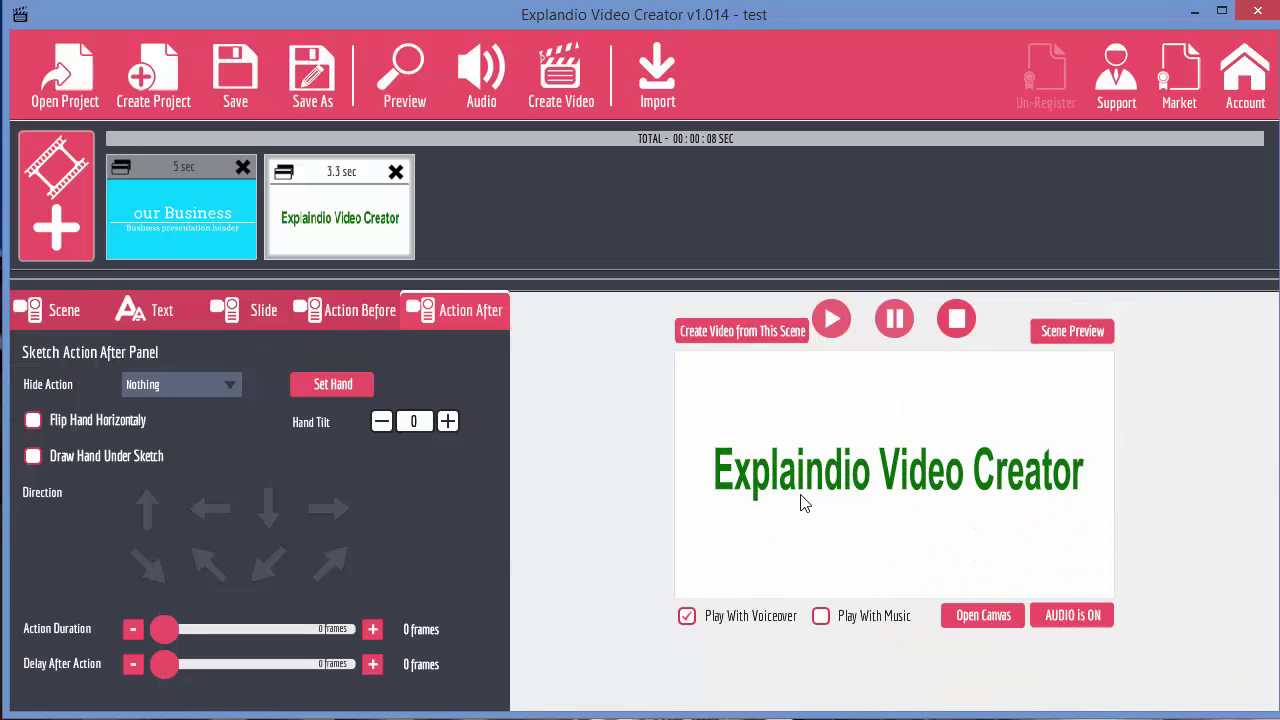
pyautogui.click(372, 218)
pyautogui.click(997, 619)
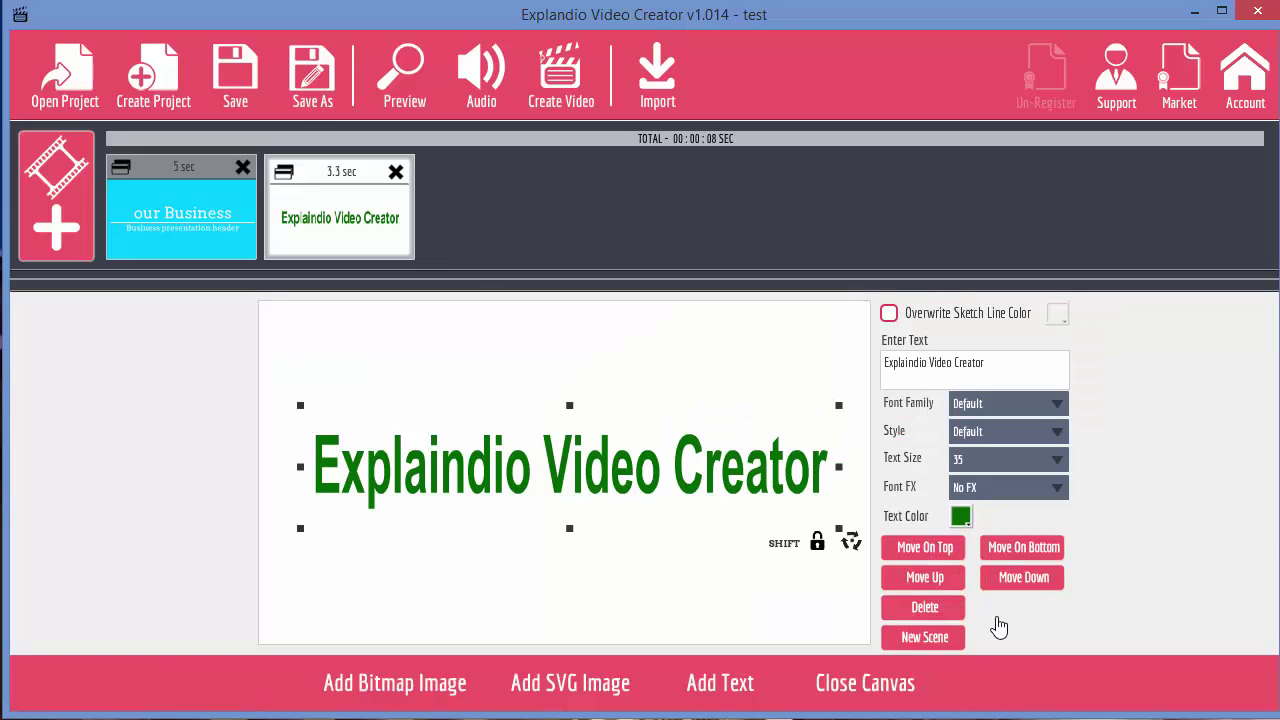
# Step: Override the title's sketch line colour with magenta, preview it, and reopen the canvas
pyautogui.click(898, 316)
pyautogui.click(1057, 316)
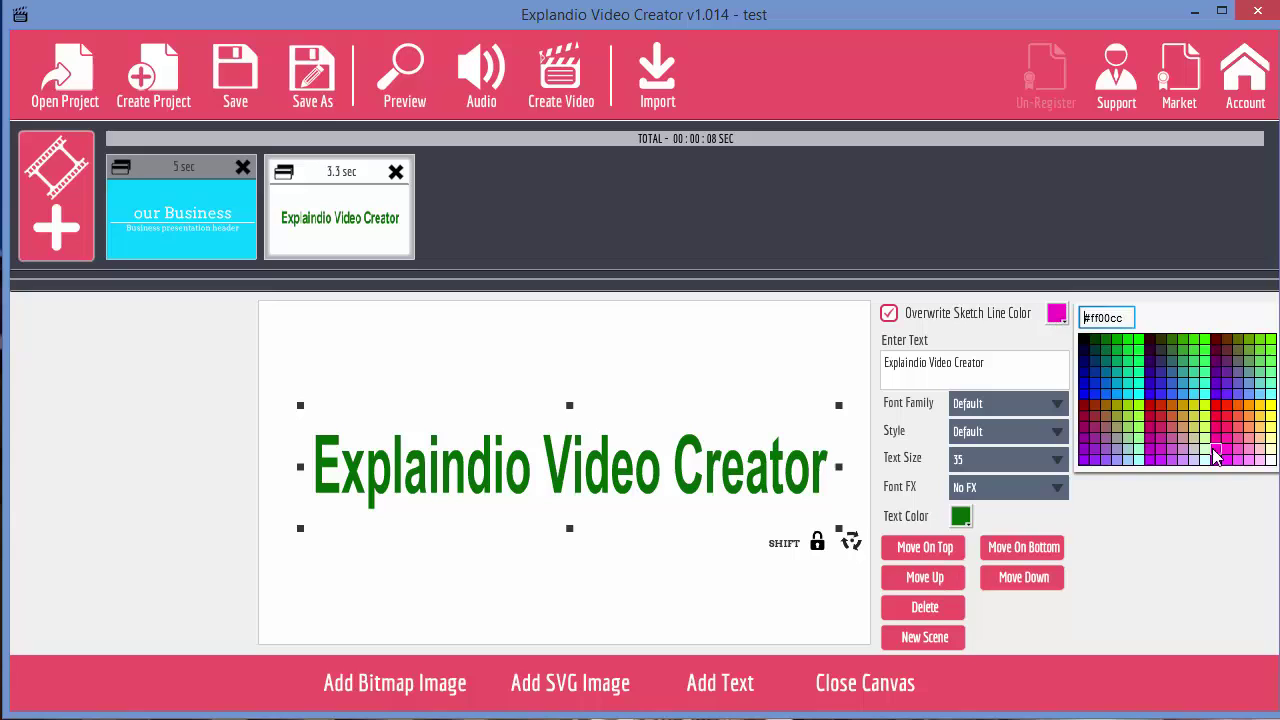
pyautogui.click(1162, 453)
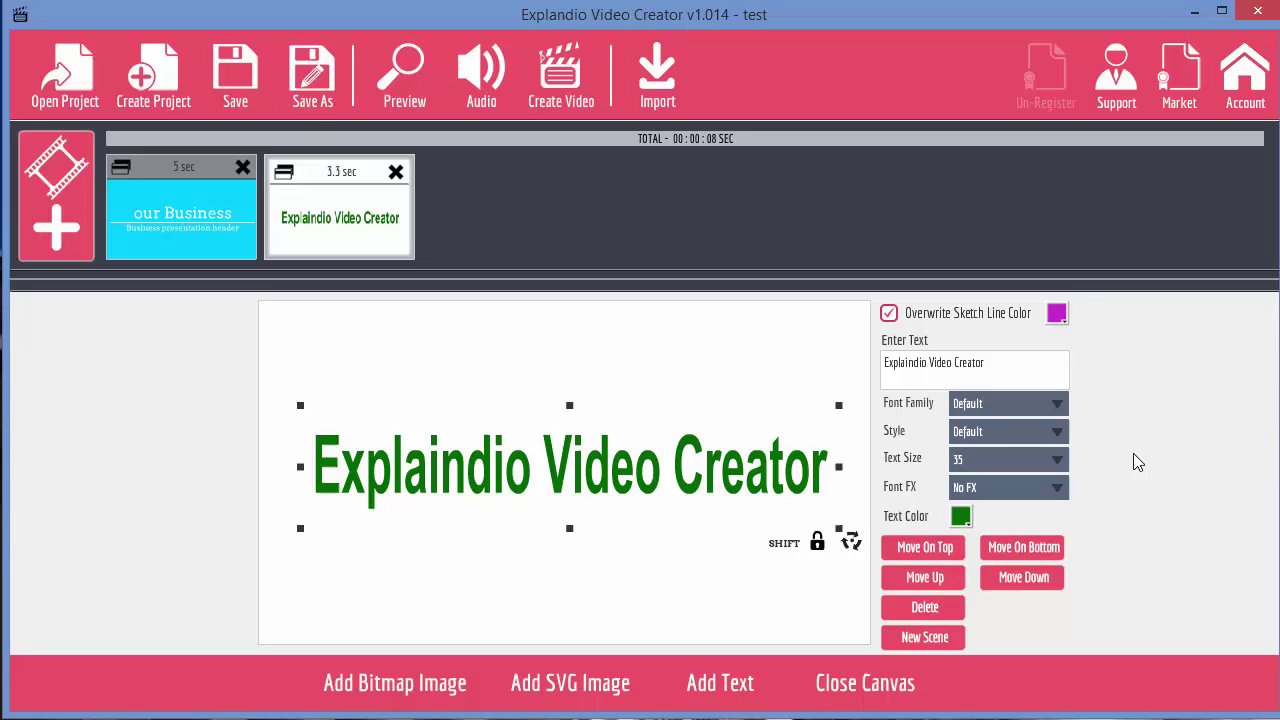
pyautogui.click(889, 684)
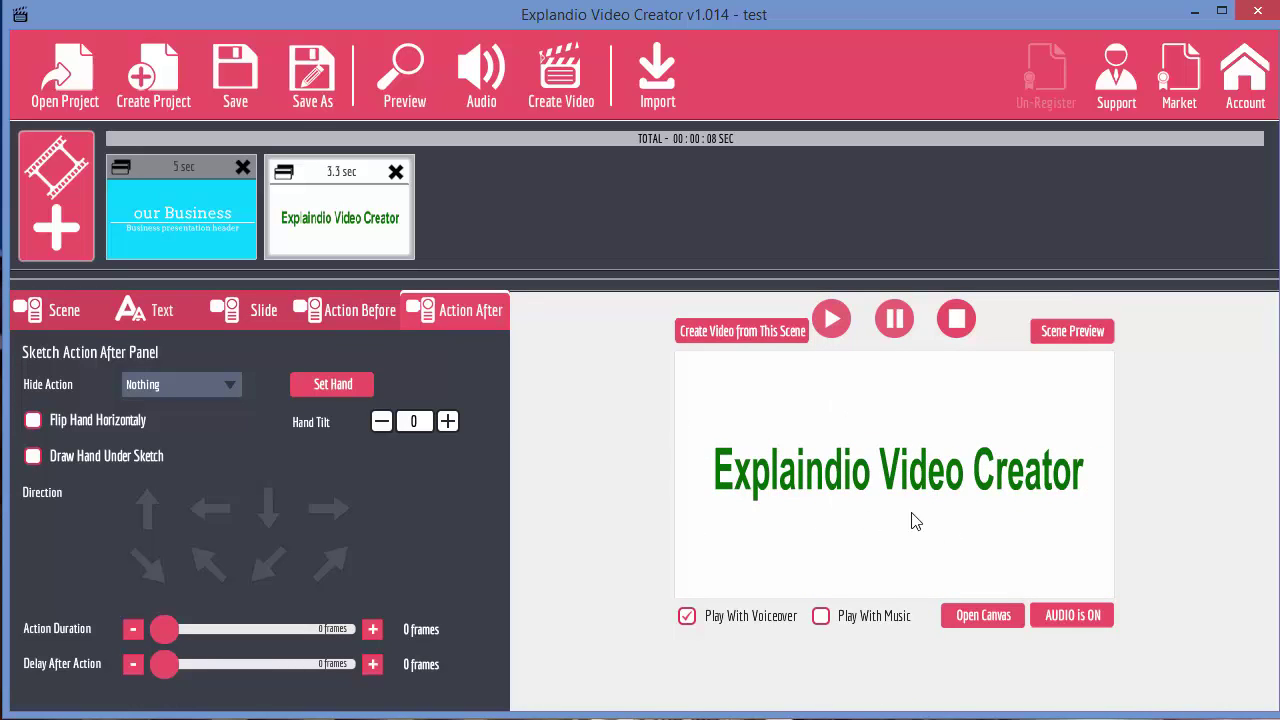
pyautogui.click(993, 615)
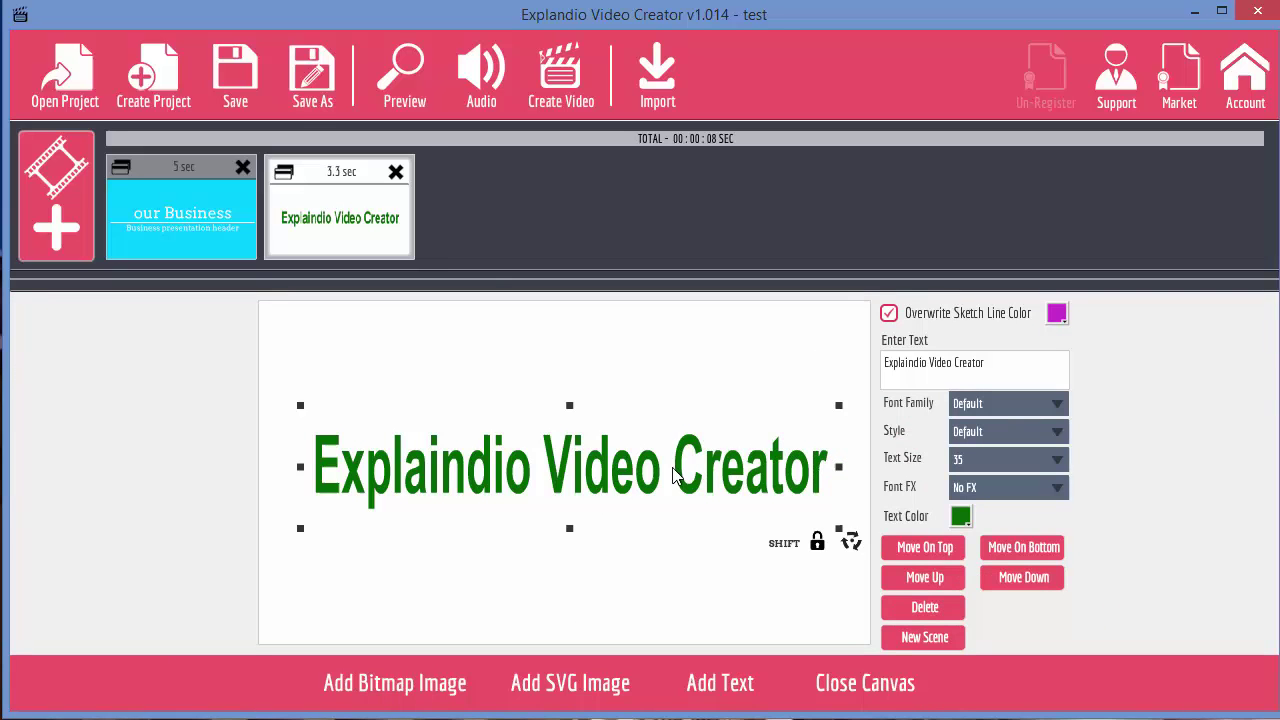
# Step: Move the title toward the top and add the thick arrow from the Arrows1 folder
pyautogui.moveTo(676, 472); pyautogui.dragTo(668, 390)
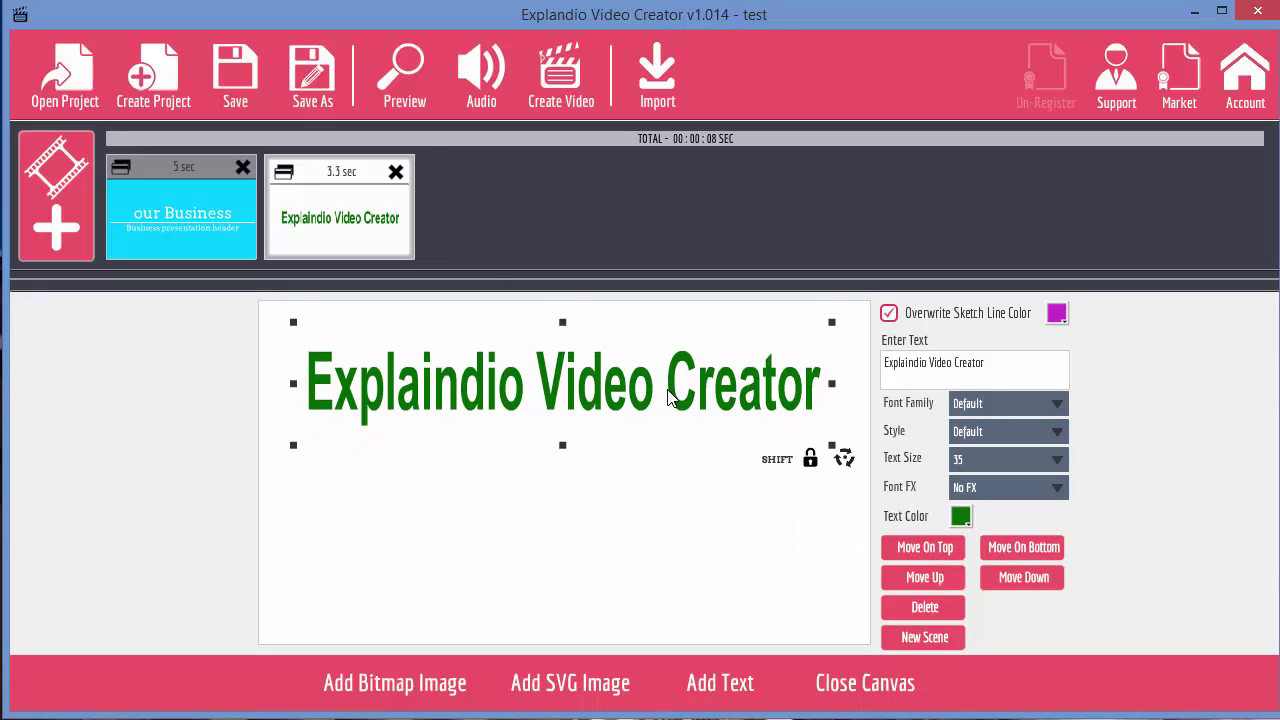
pyautogui.click(558, 690)
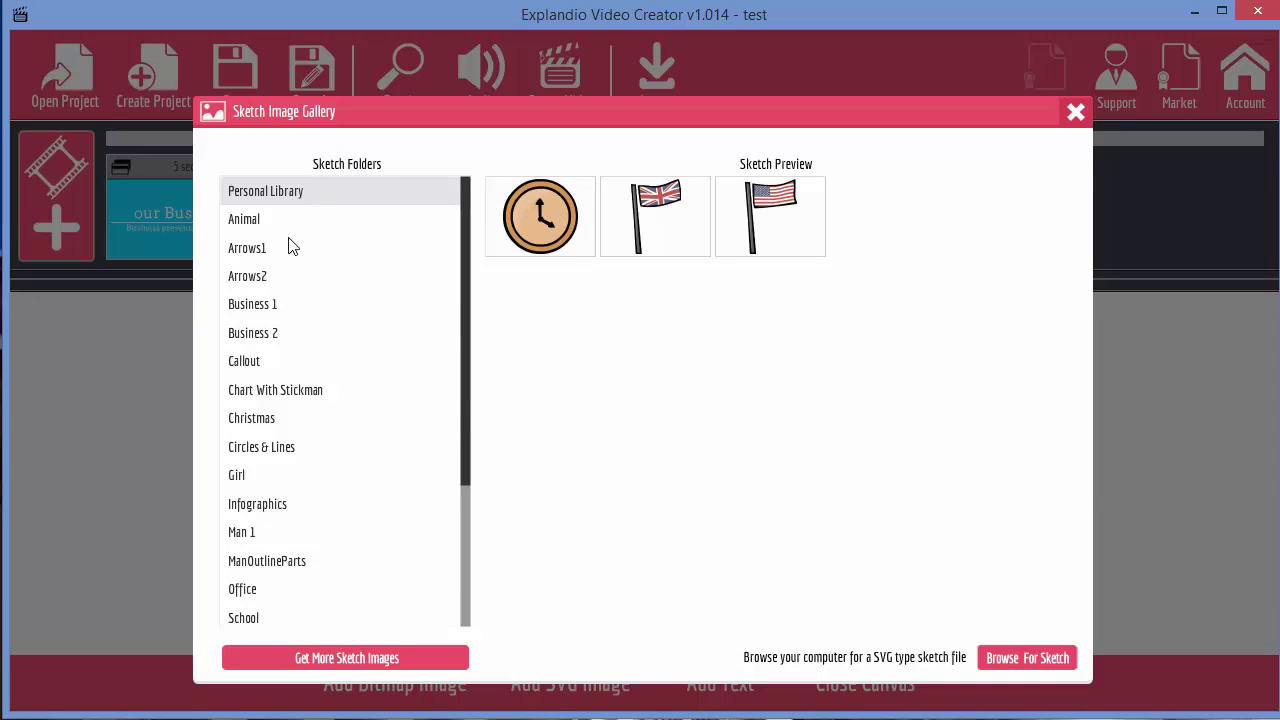
pyautogui.click(246, 254)
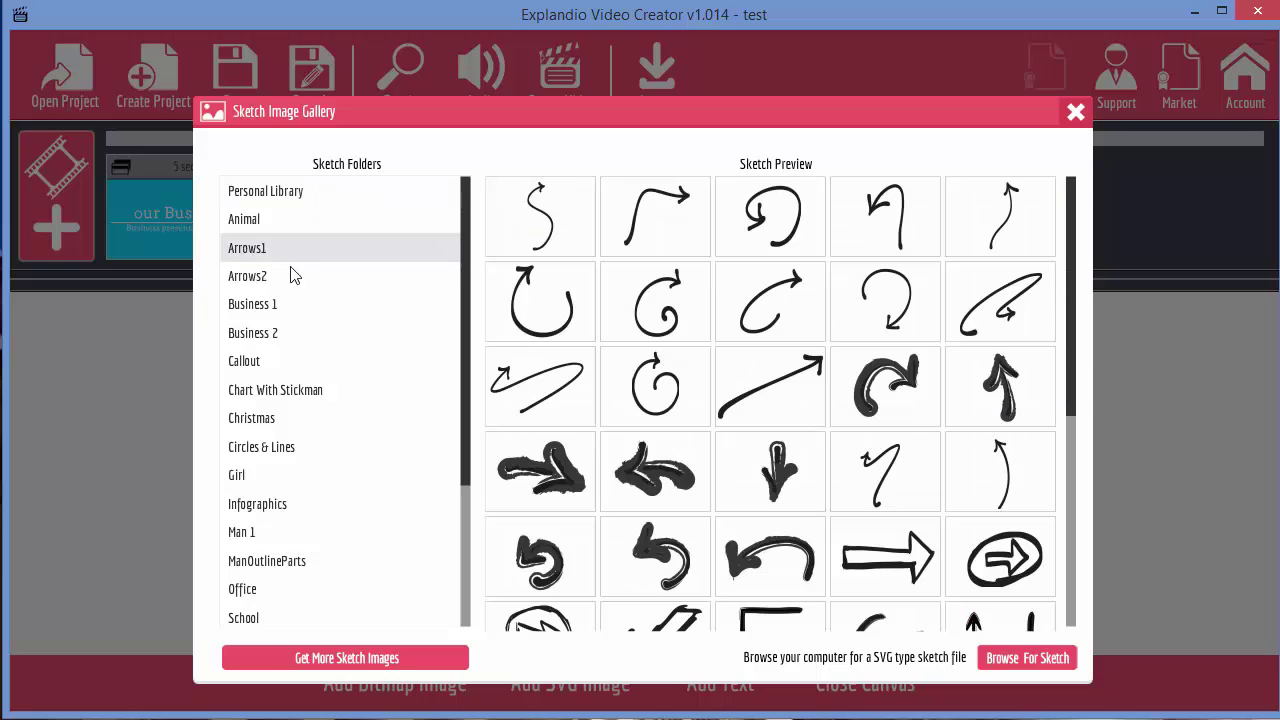
pyautogui.click(555, 465)
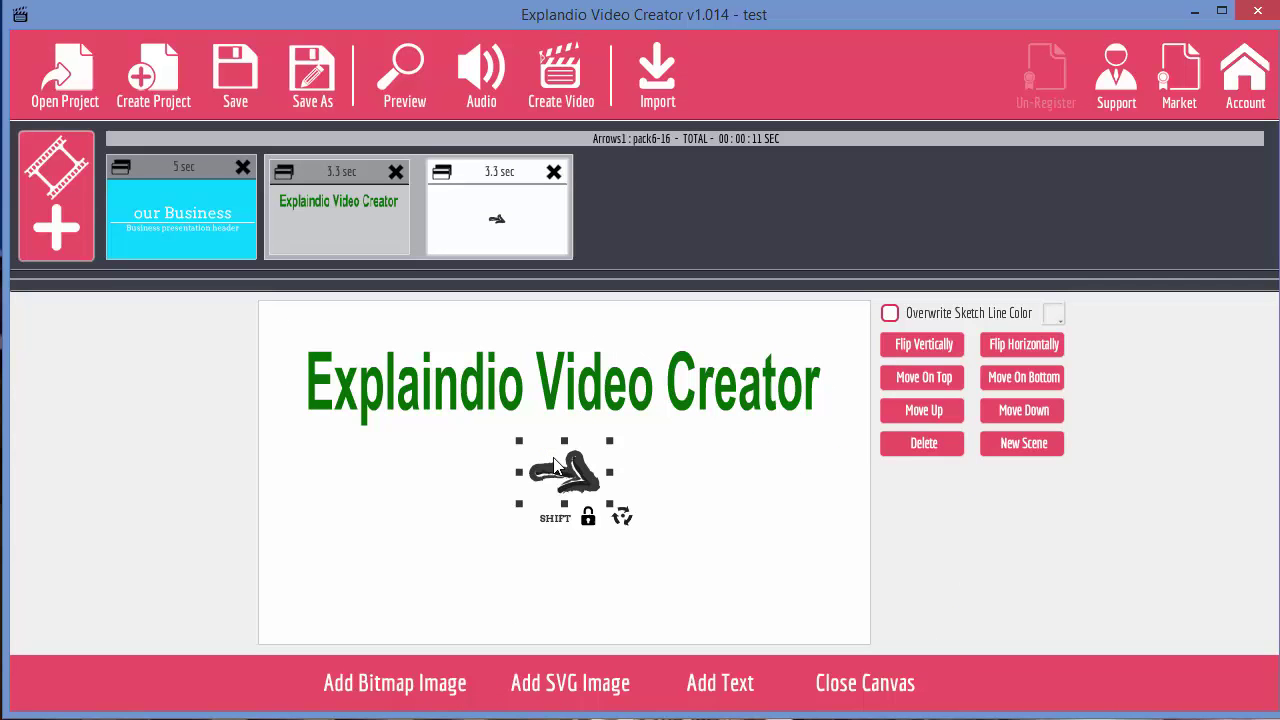
# Step: Position the arrow just below the title and rotate it to point downward
pyautogui.moveTo(582, 481); pyautogui.dragTo(650, 494)
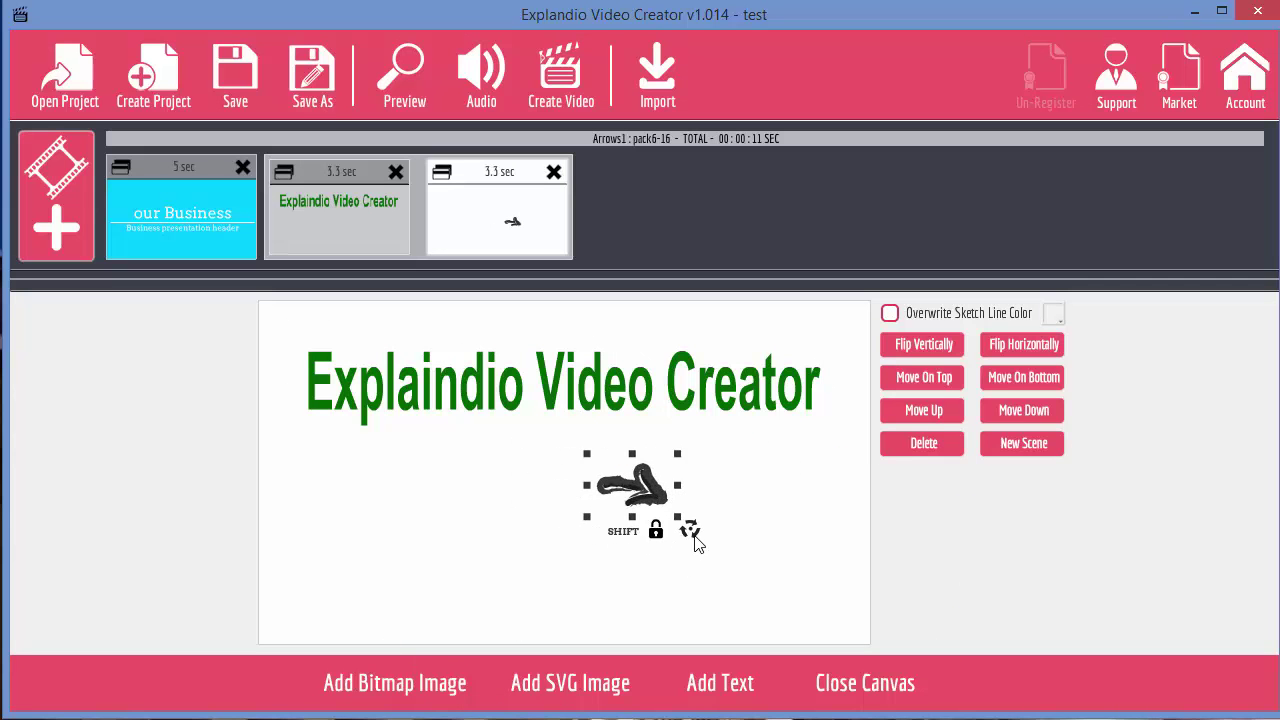
pyautogui.moveTo(697, 536)
pyautogui.mouseDown()
pyautogui.moveTo(626, 591)
pyautogui.moveTo(686, 569)
pyautogui.mouseUp()
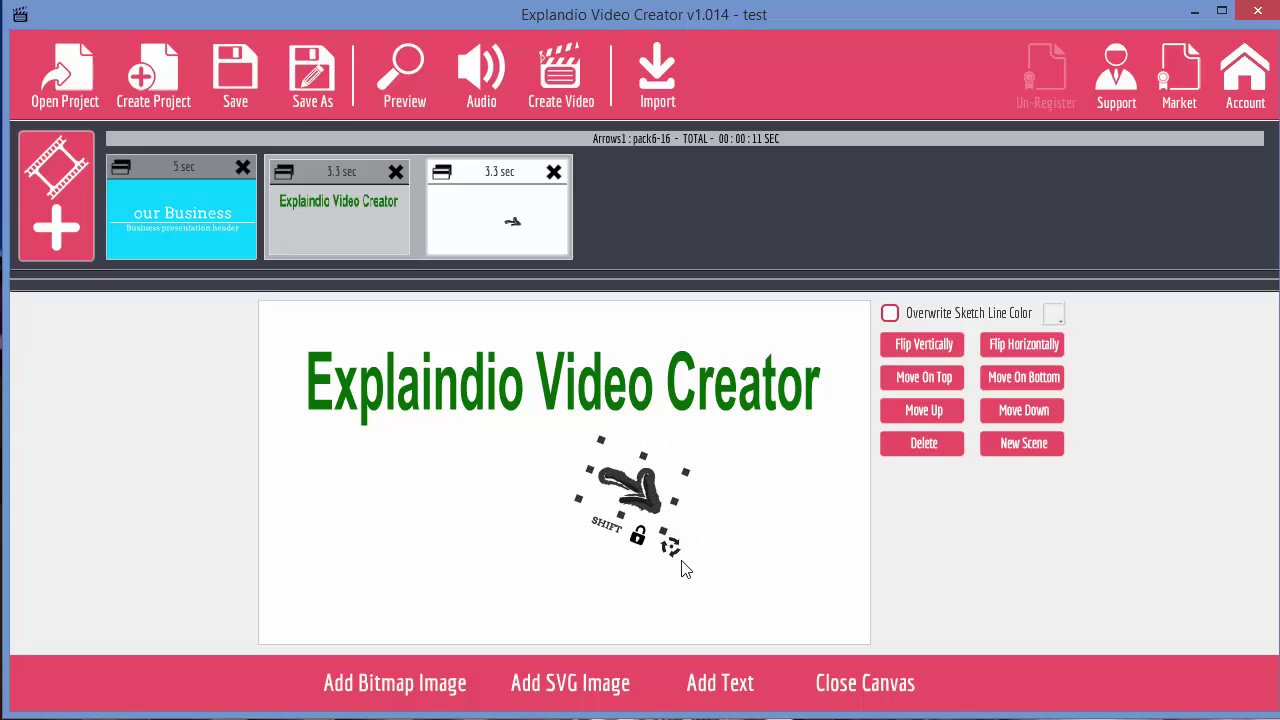
pyautogui.moveTo(642, 503); pyautogui.dragTo(663, 479)
pyautogui.moveTo(691, 523)
pyautogui.mouseDown()
pyautogui.moveTo(703, 525)
pyautogui.moveTo(697, 540)
pyautogui.moveTo(680, 533)
pyautogui.mouseUp()
pyautogui.moveTo(667, 483); pyautogui.dragTo(597, 473)
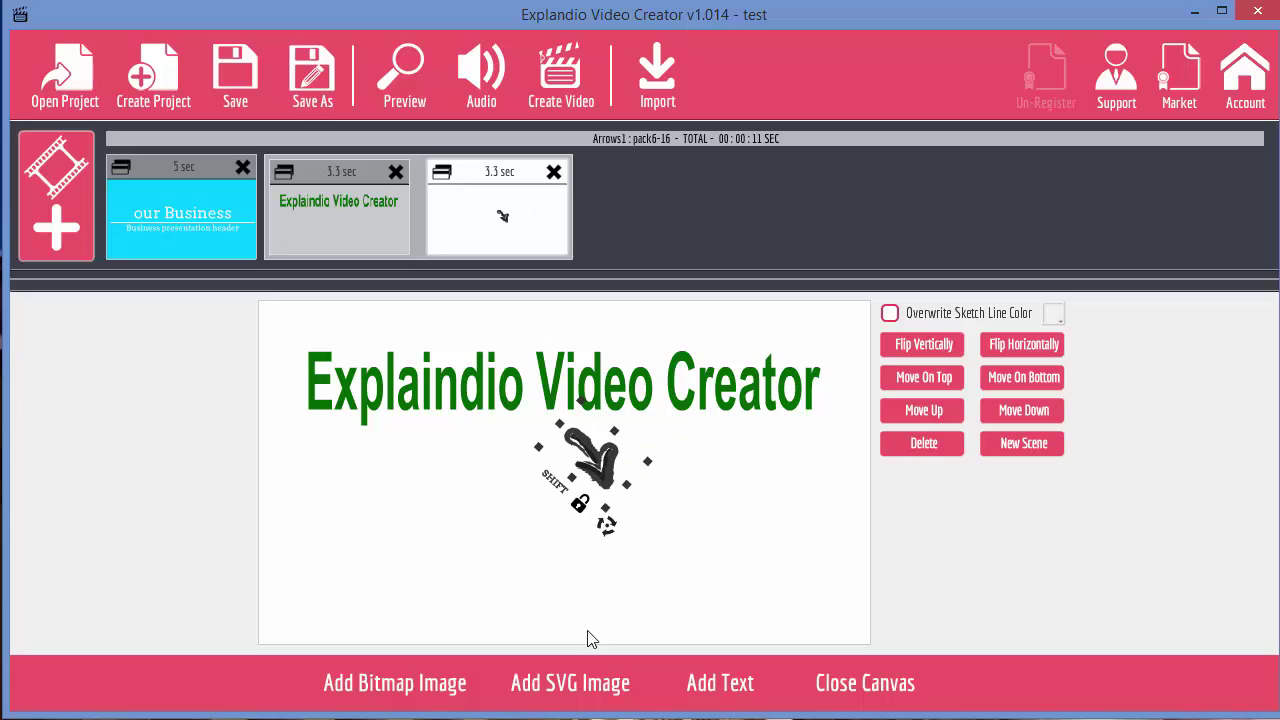
# Step: Add the hot air balloon from the Transportation sketch folder and place it beside the arrow
pyautogui.click(532, 688)
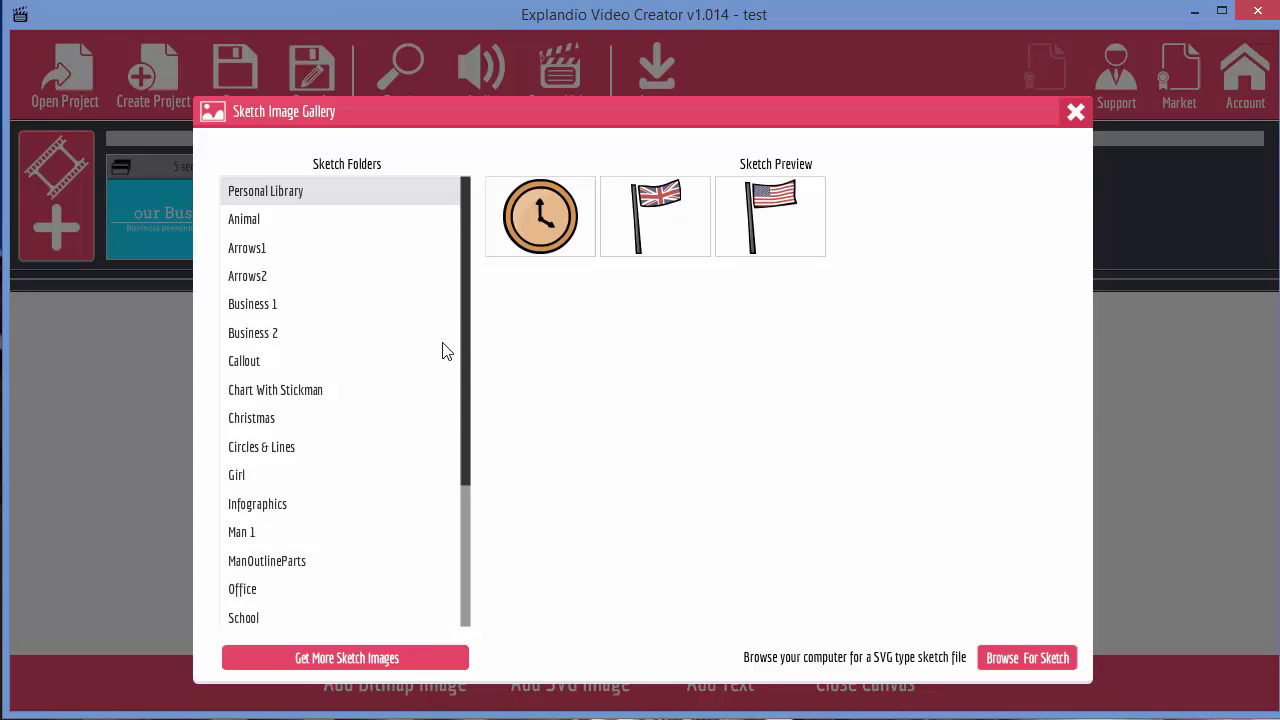
pyautogui.click(266, 428)
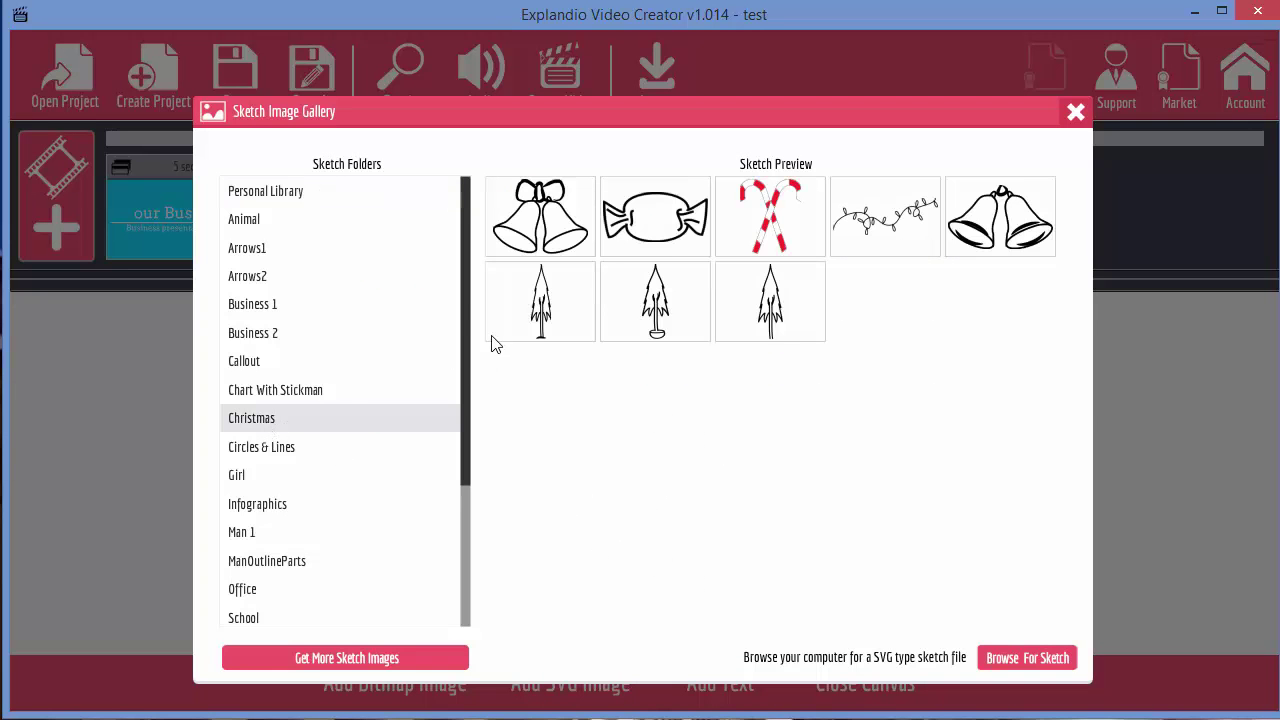
pyautogui.click(459, 310)
pyautogui.scroll(-3, 464, 507)
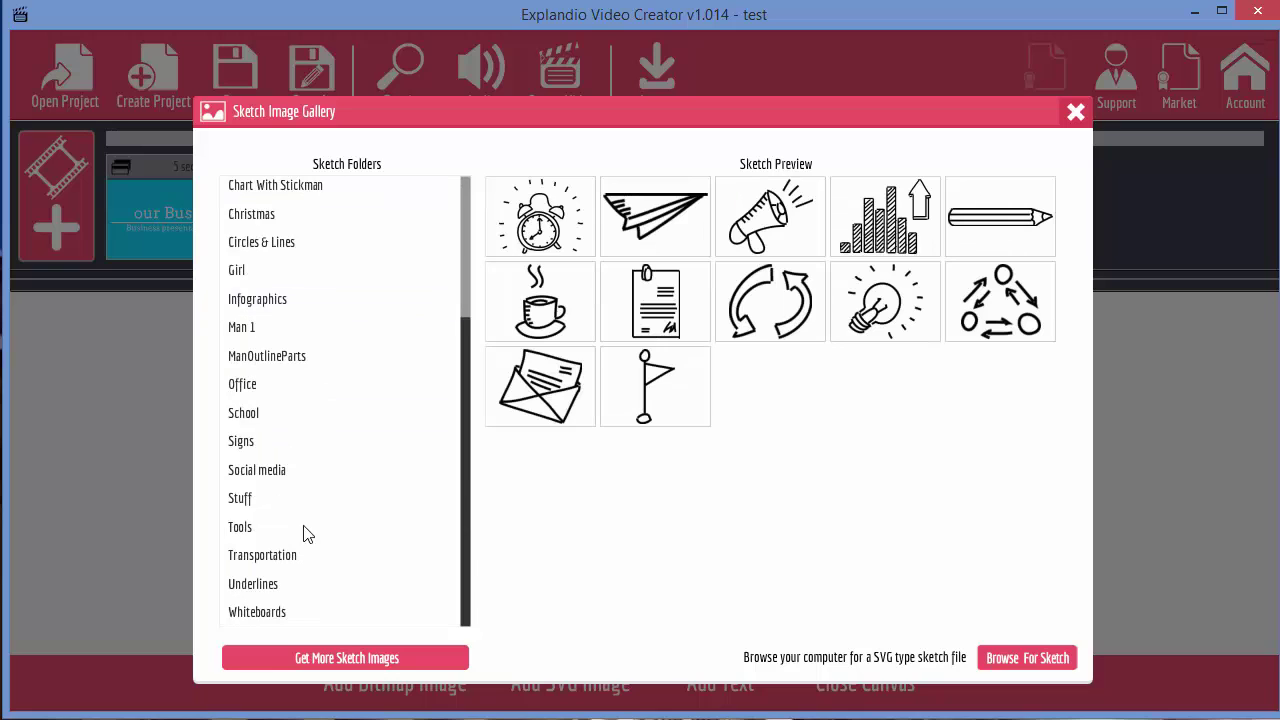
pyautogui.click(272, 524)
pyautogui.click(253, 472)
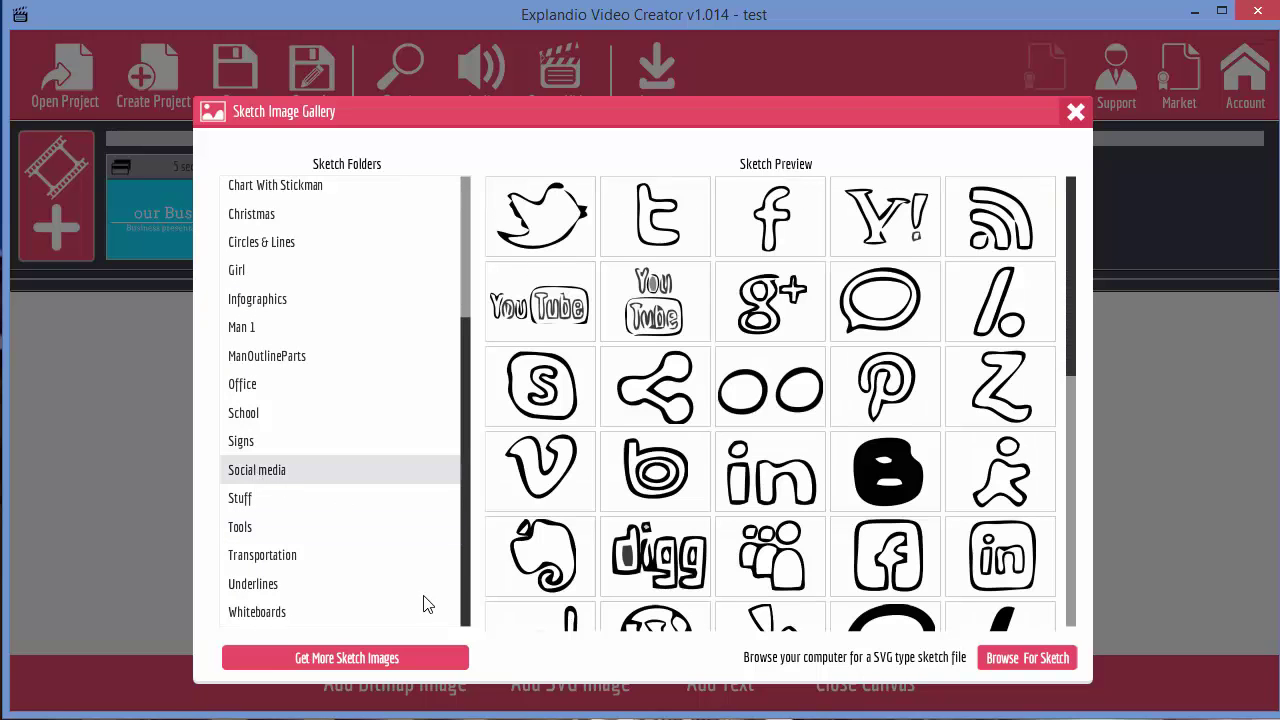
pyautogui.click(289, 562)
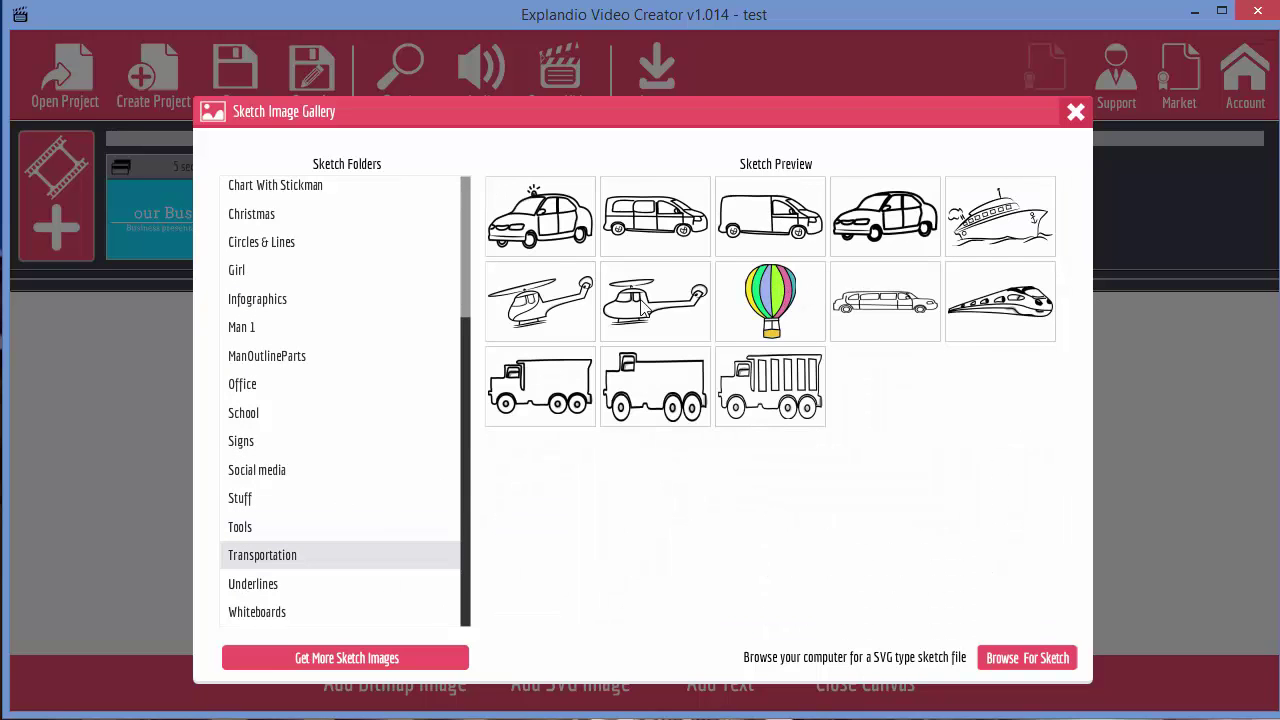
pyautogui.click(780, 292)
pyautogui.moveTo(563, 456); pyautogui.dragTo(694, 488)
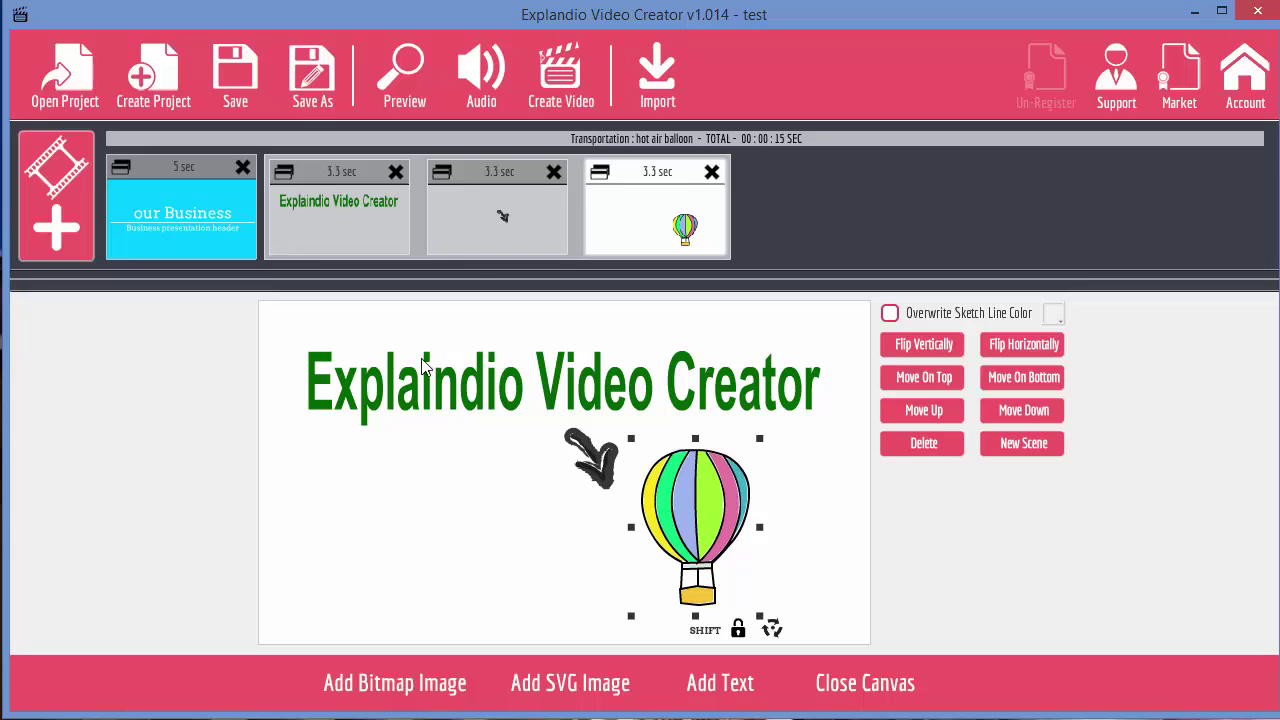
# Step: Duplicate the first our Business scene and drag the copy after the balloon scene
pyautogui.click(183, 176)
pyautogui.click(121, 169)
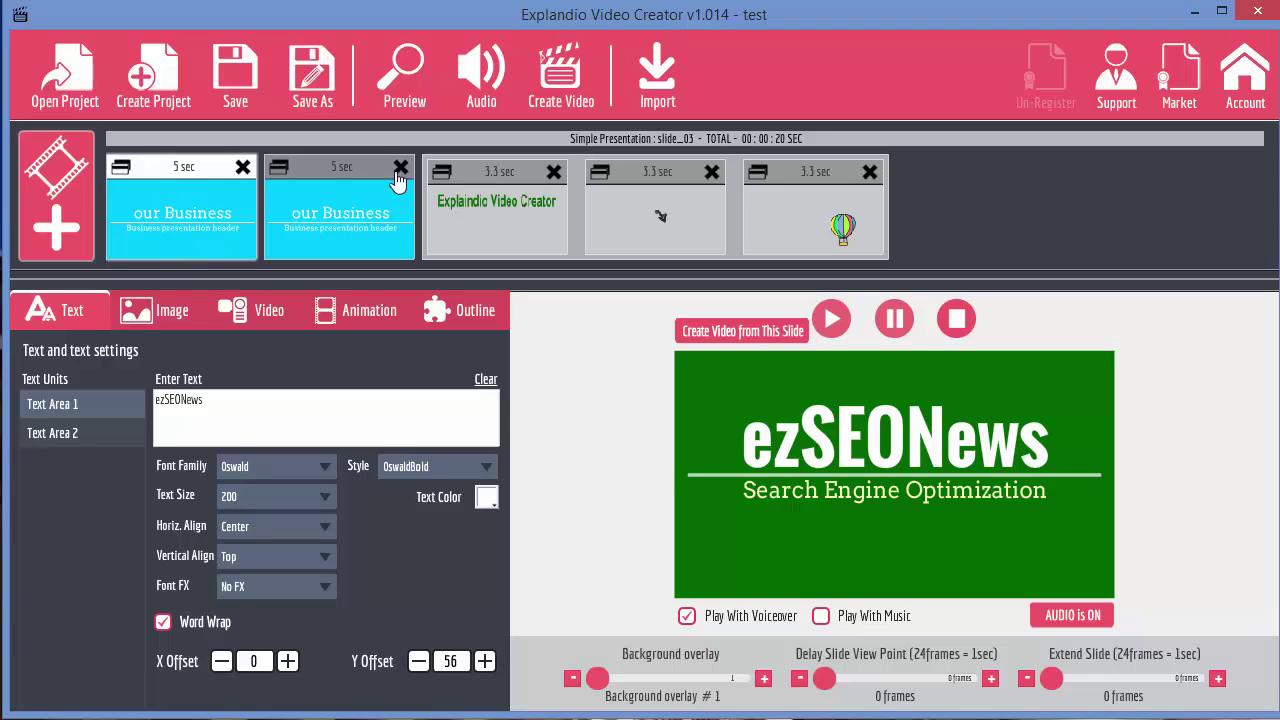
pyautogui.click(331, 167)
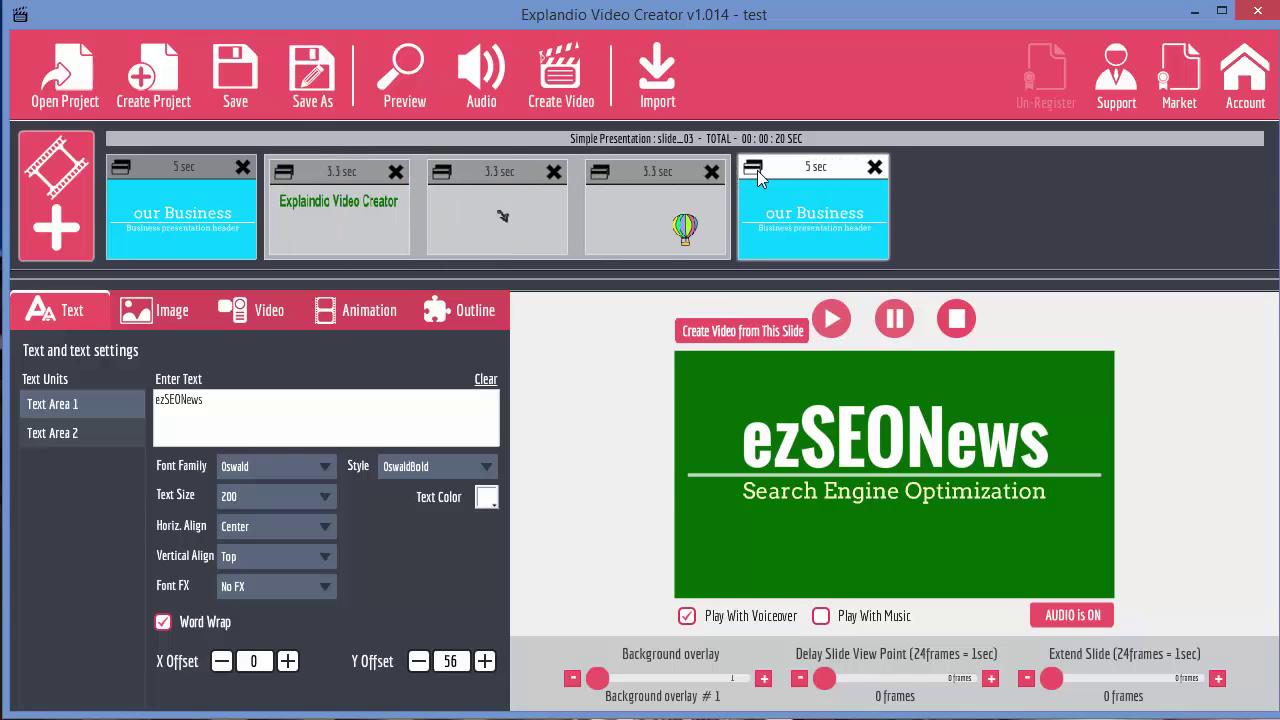
pyautogui.moveTo(610, 172); pyautogui.dragTo(812, 182)
pyautogui.click(228, 168)
pyautogui.click(401, 72)
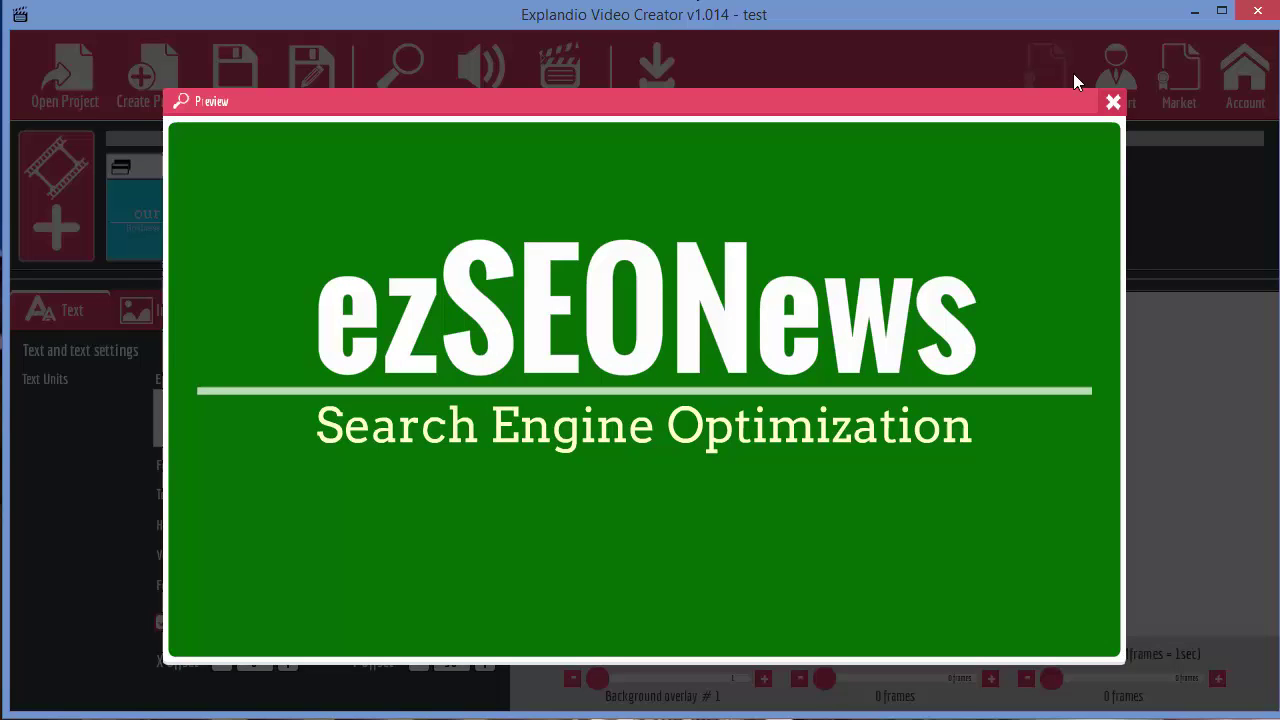
pyautogui.click(1113, 102)
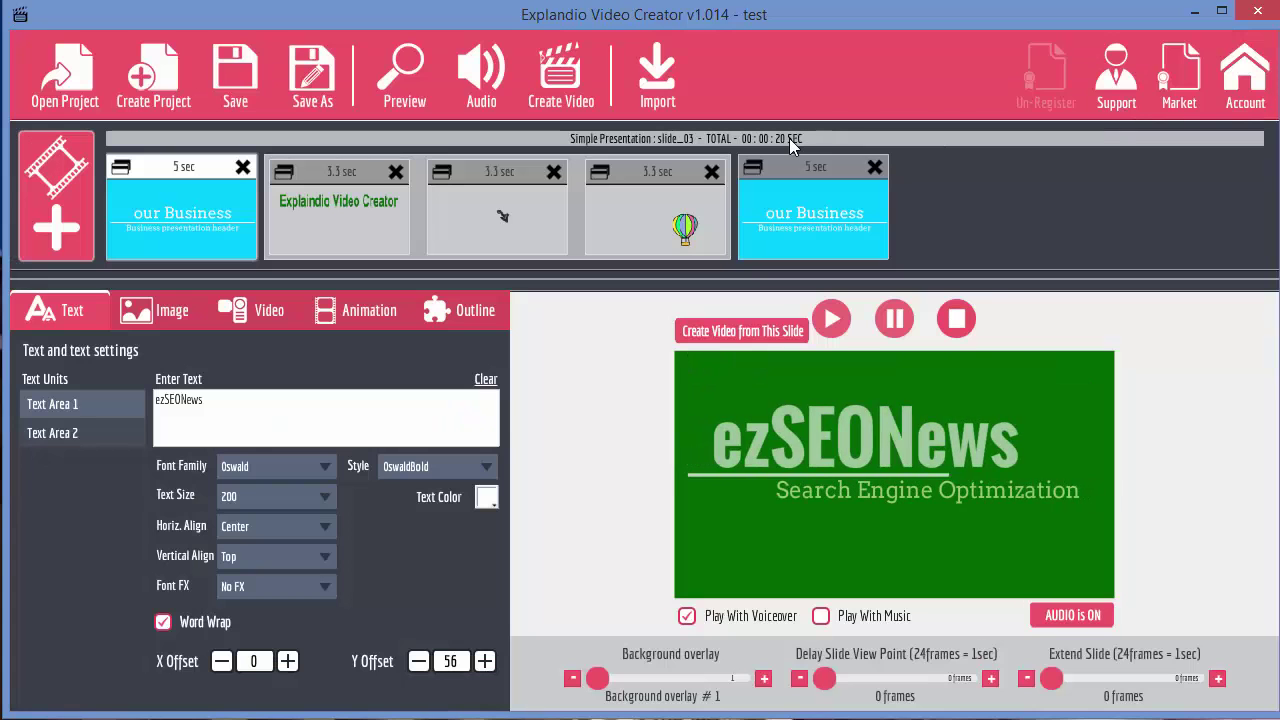
# Step: Set the title scene's background to the 5_holding board.swf gallery animation
pyautogui.click(313, 190)
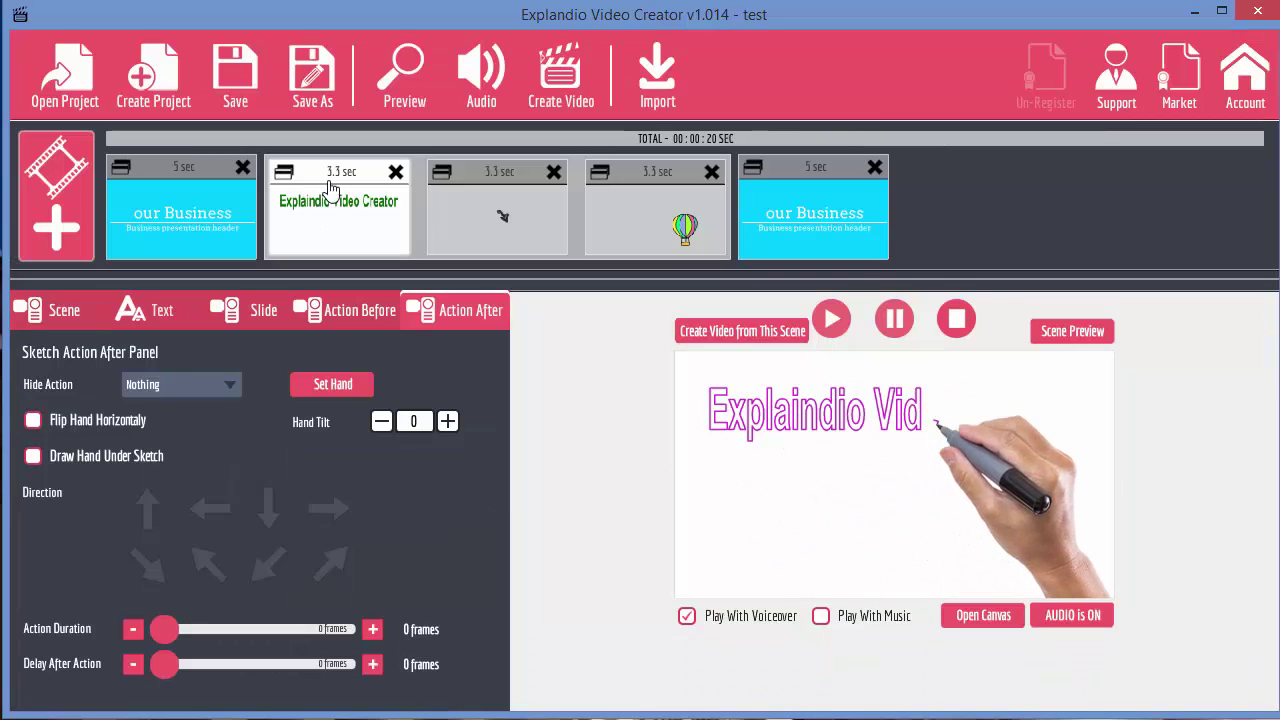
pyautogui.click(58, 316)
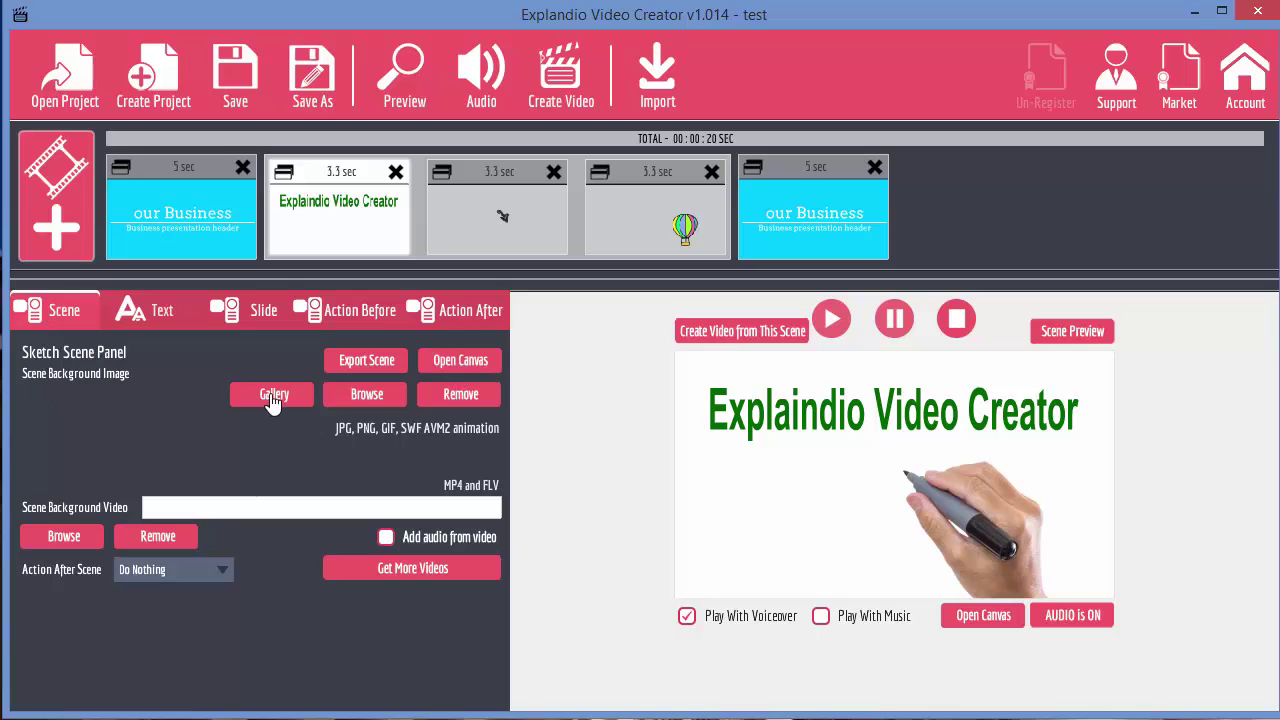
pyautogui.click(374, 396)
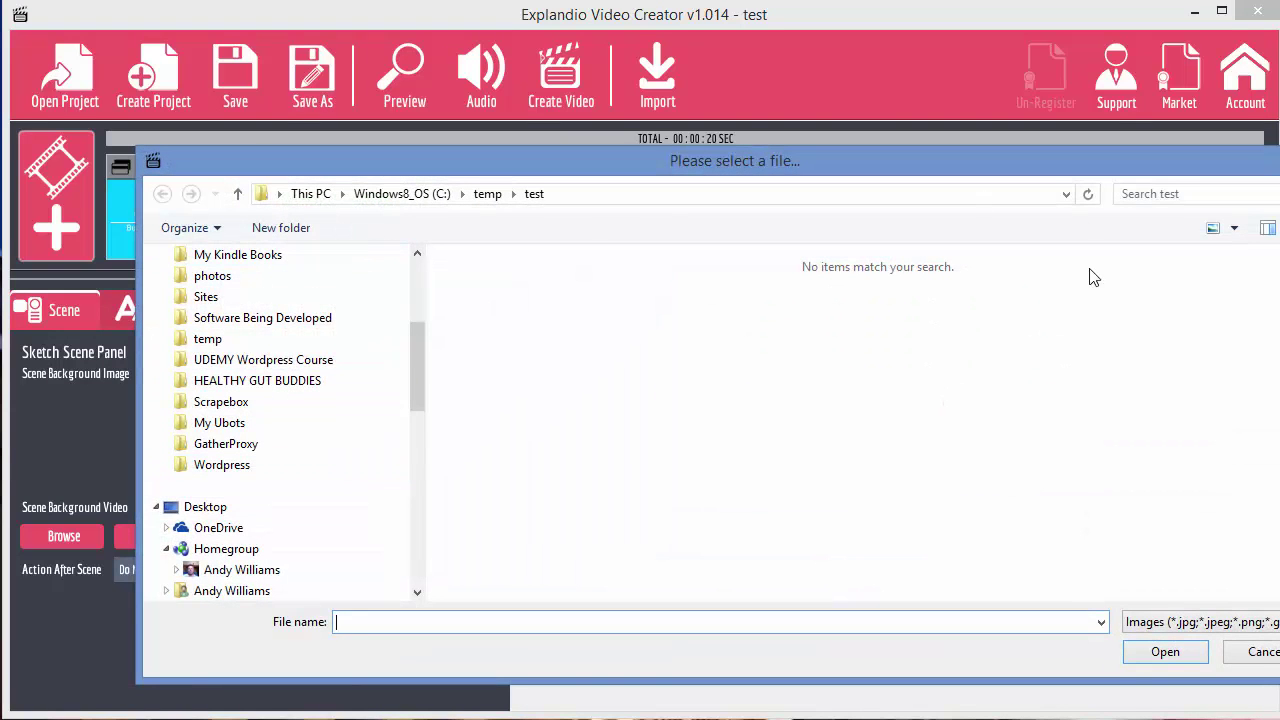
pyautogui.click(1262, 659)
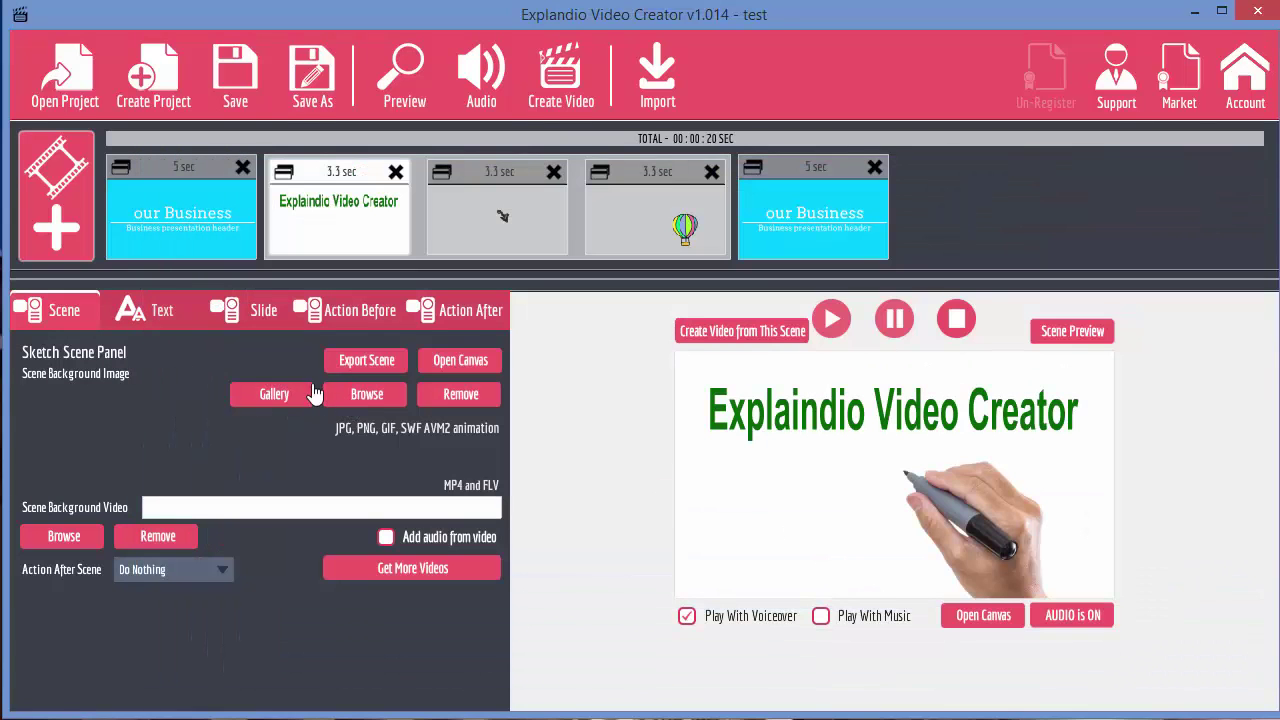
pyautogui.click(280, 395)
pyautogui.click(571, 312)
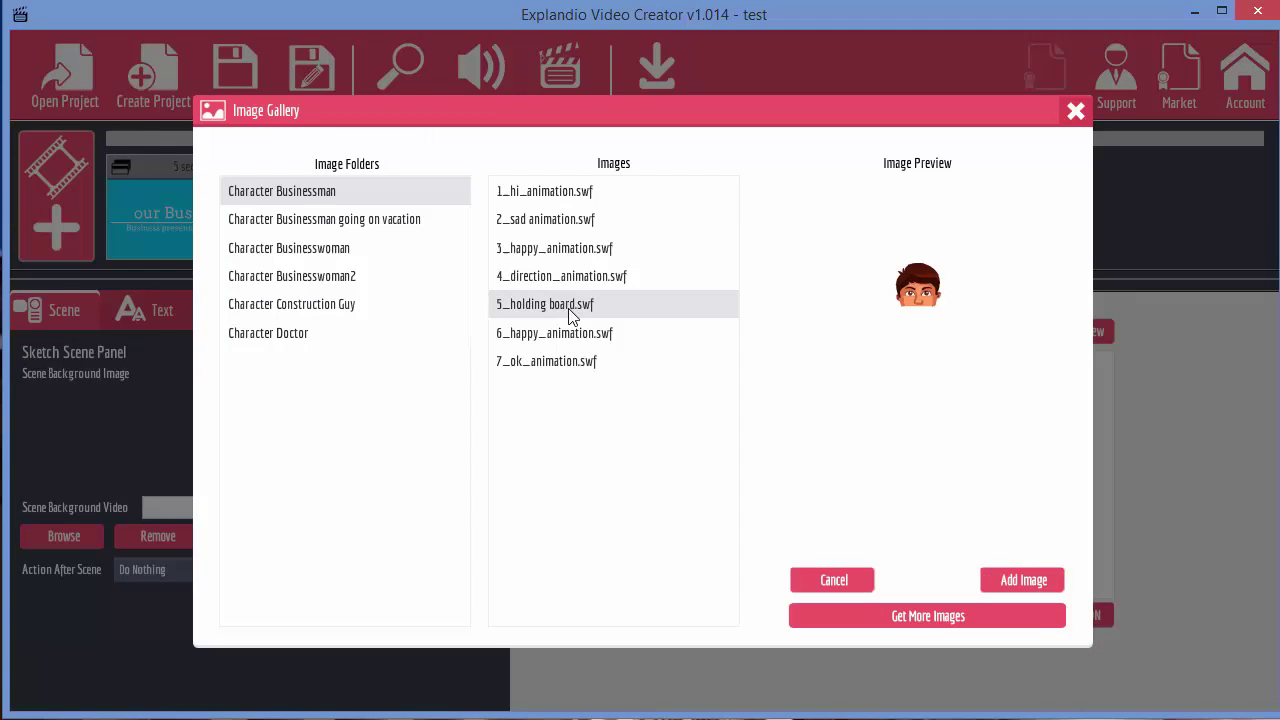
pyautogui.click(1014, 584)
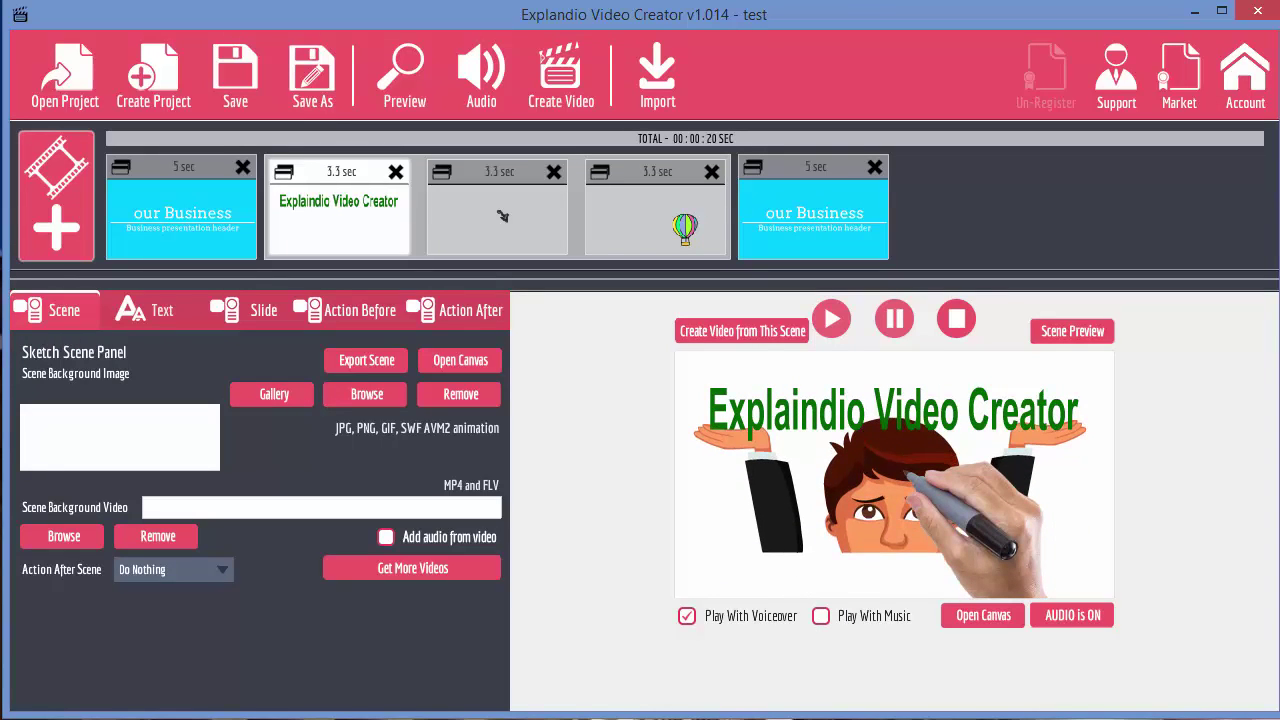
# Step: Nudge the green title slightly higher on the canvas and close it
pyautogui.click(997, 620)
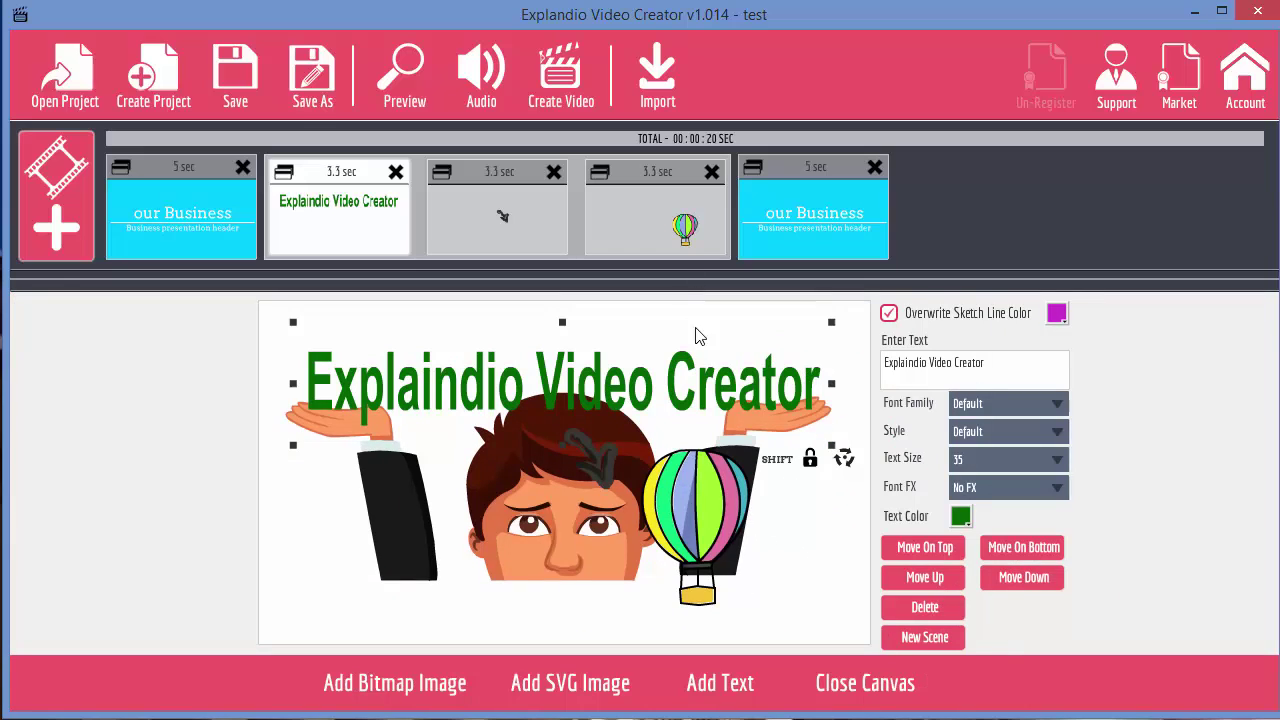
pyautogui.moveTo(697, 378); pyautogui.dragTo(697, 362)
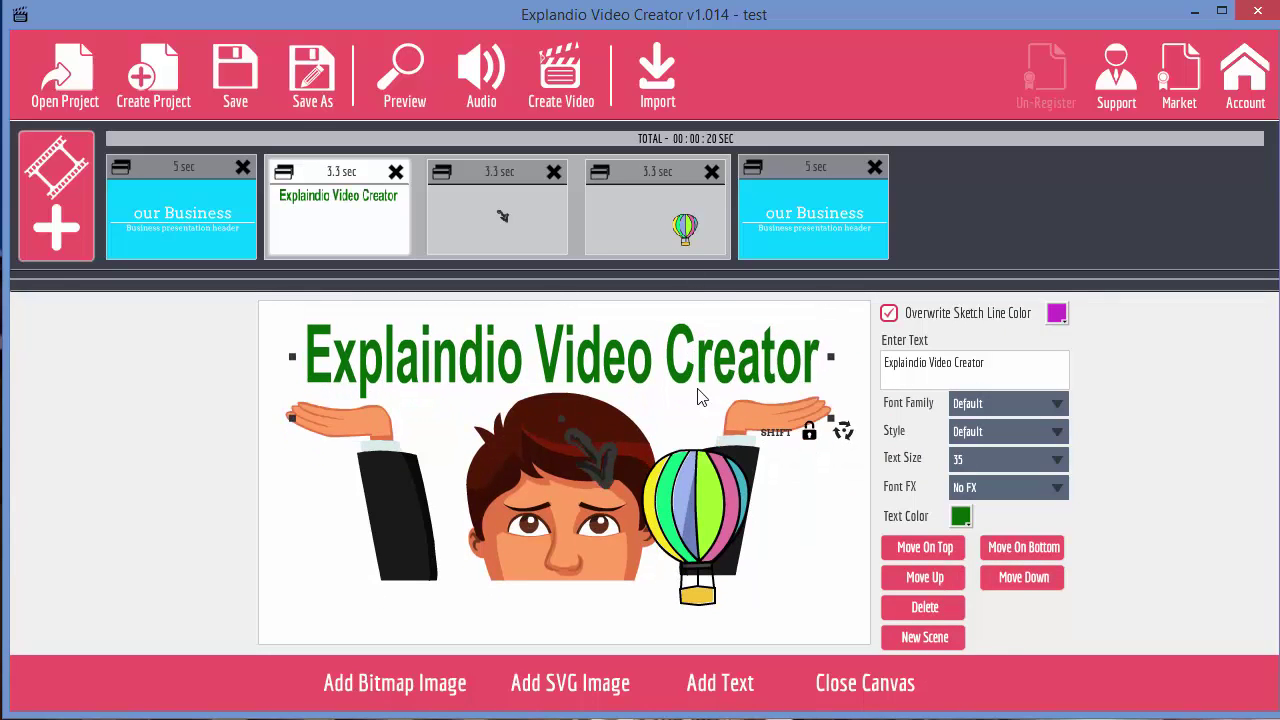
pyautogui.click(900, 684)
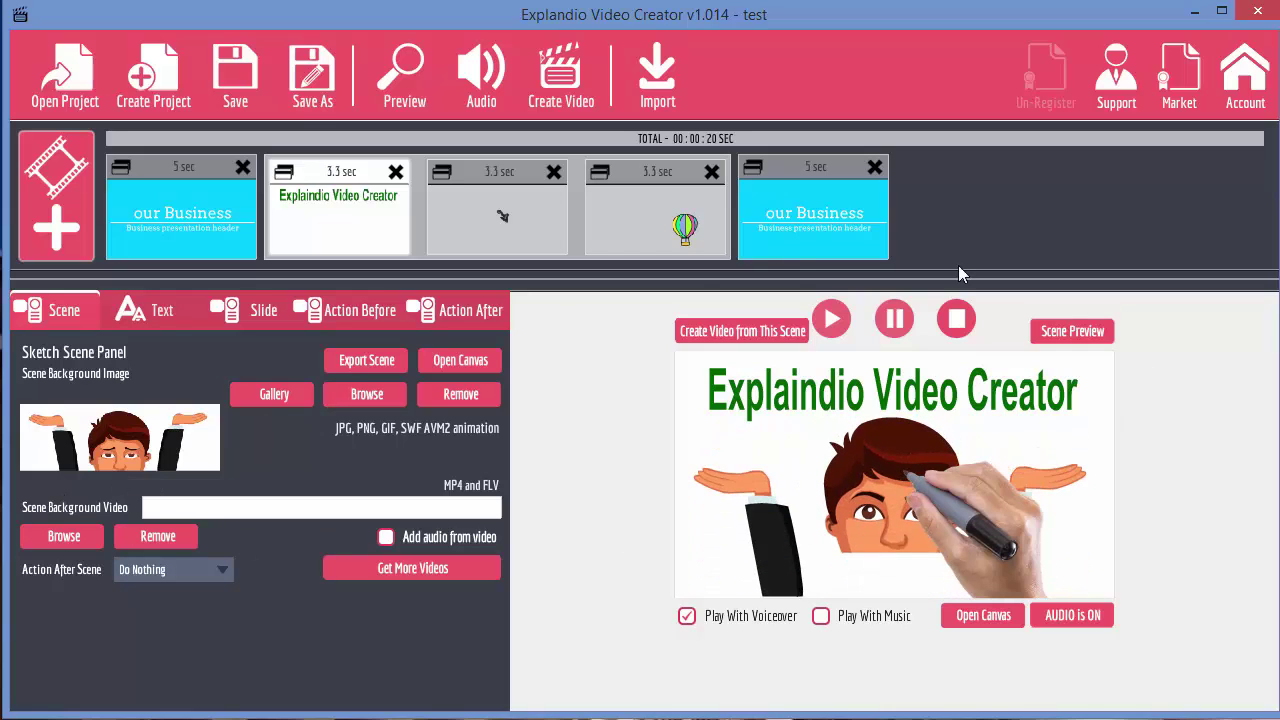
# Step: Keep Action After Scene on Do Nothing and show the title's Text settings
pyautogui.click(169, 566)
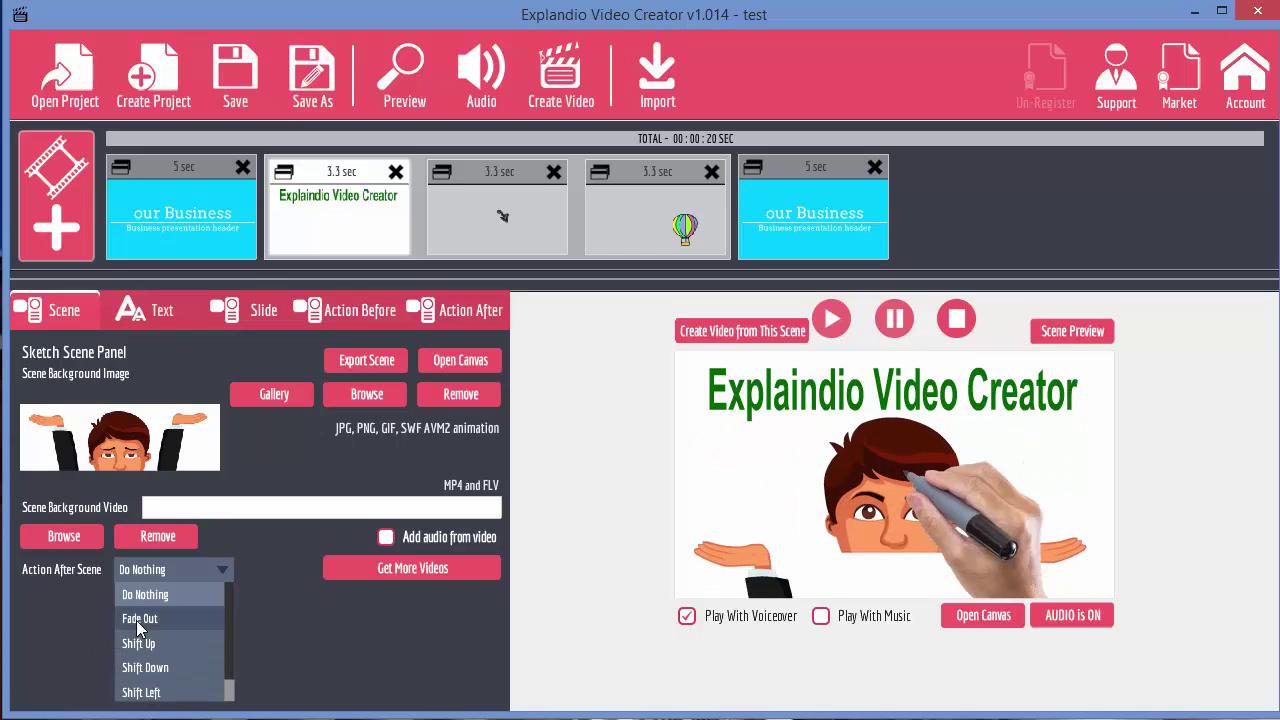
pyautogui.click(299, 548)
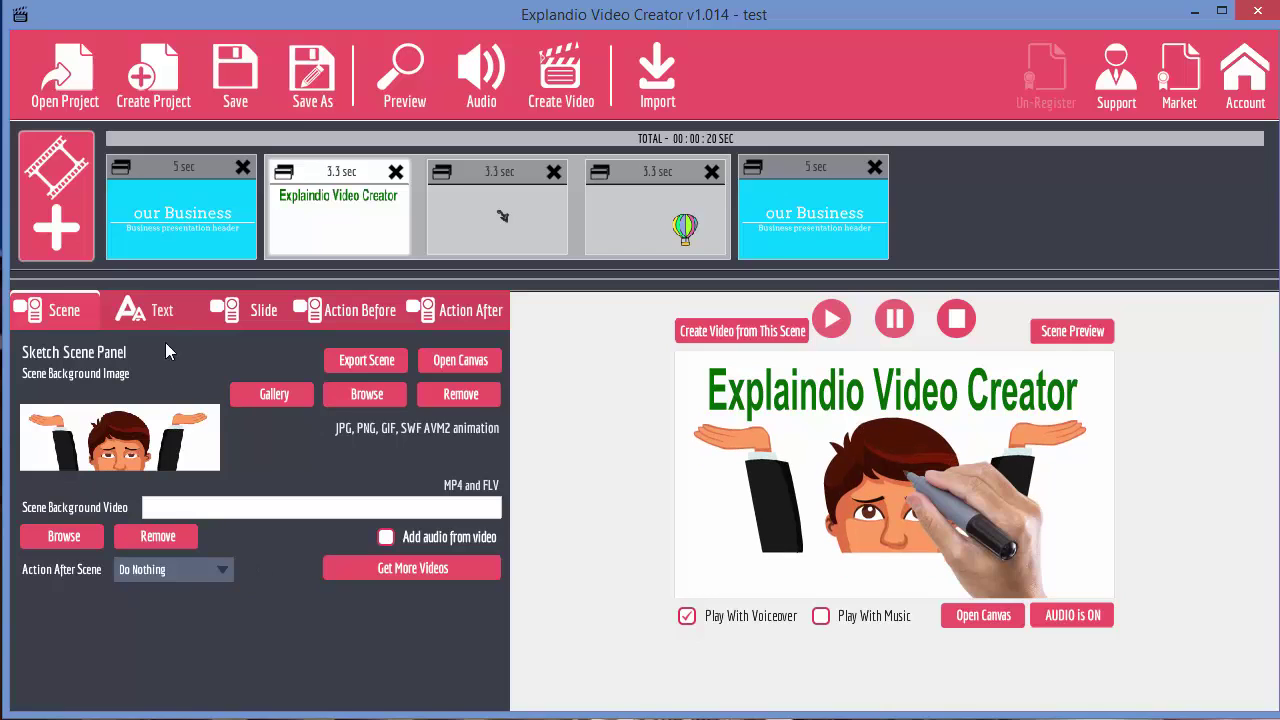
pyautogui.click(160, 313)
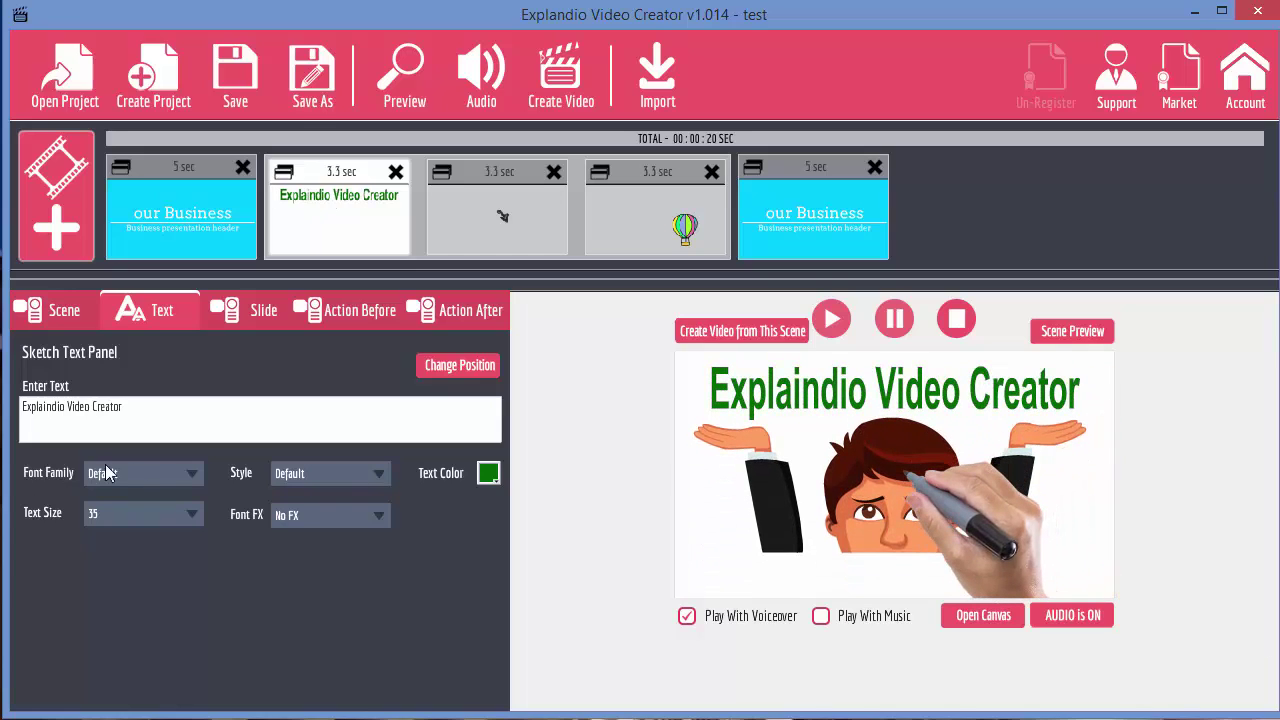
# Step: Keep the Default font and move the hot air balloon further right on the canvas
pyautogui.click(163, 467)
pyautogui.click(163, 467)
pyautogui.click(984, 617)
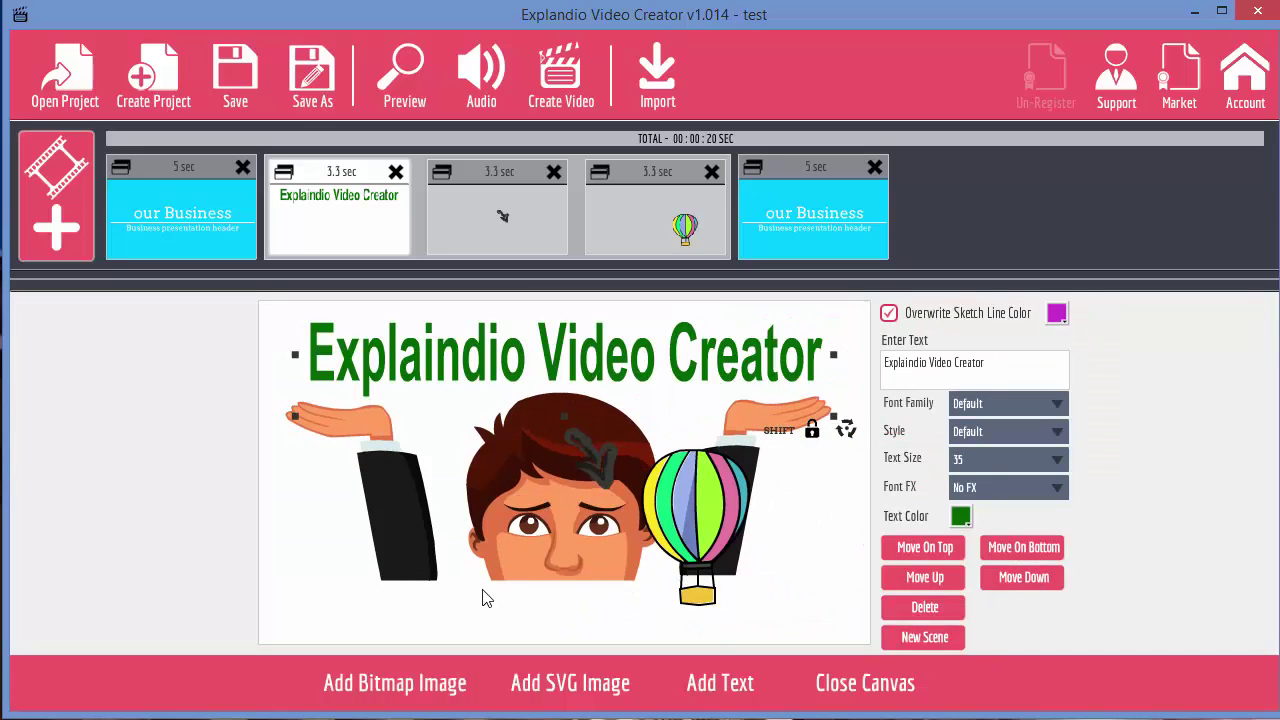
pyautogui.click(716, 510)
pyautogui.moveTo(716, 510); pyautogui.dragTo(773, 512)
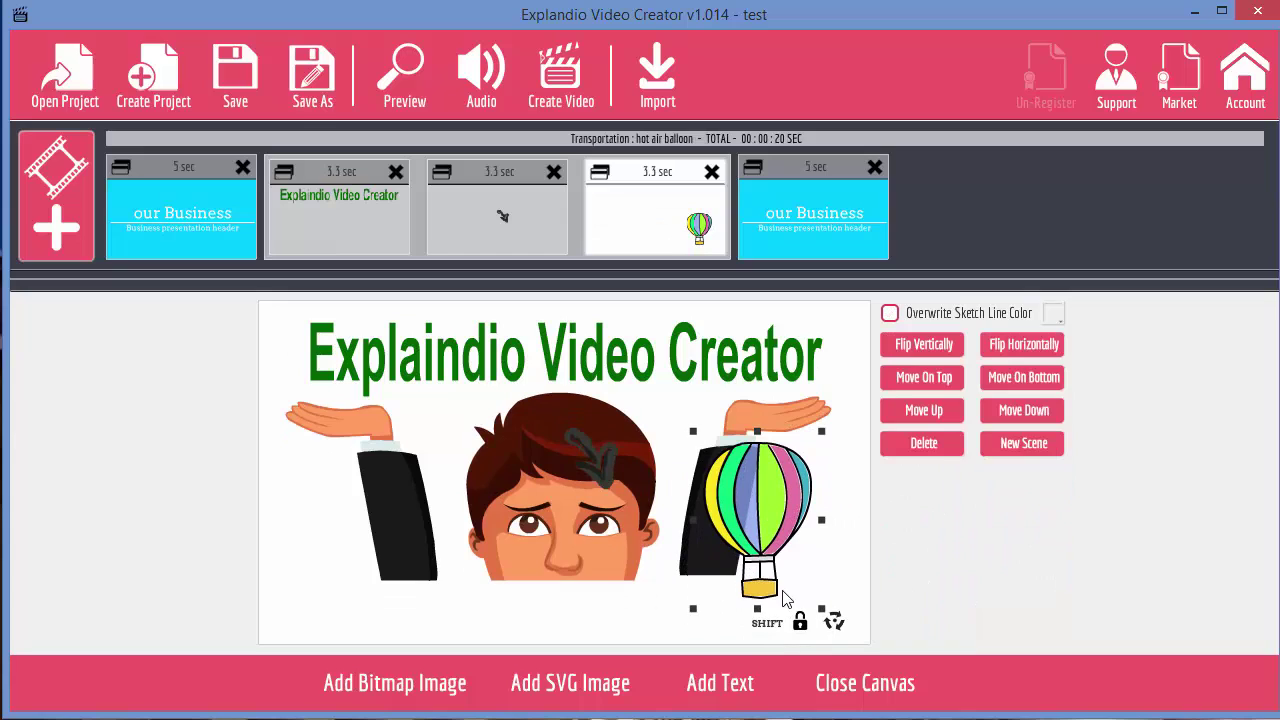
# Step: Add a 'Default Text Sketch' text object, nudge it left, and close the canvas
pyautogui.click(731, 684)
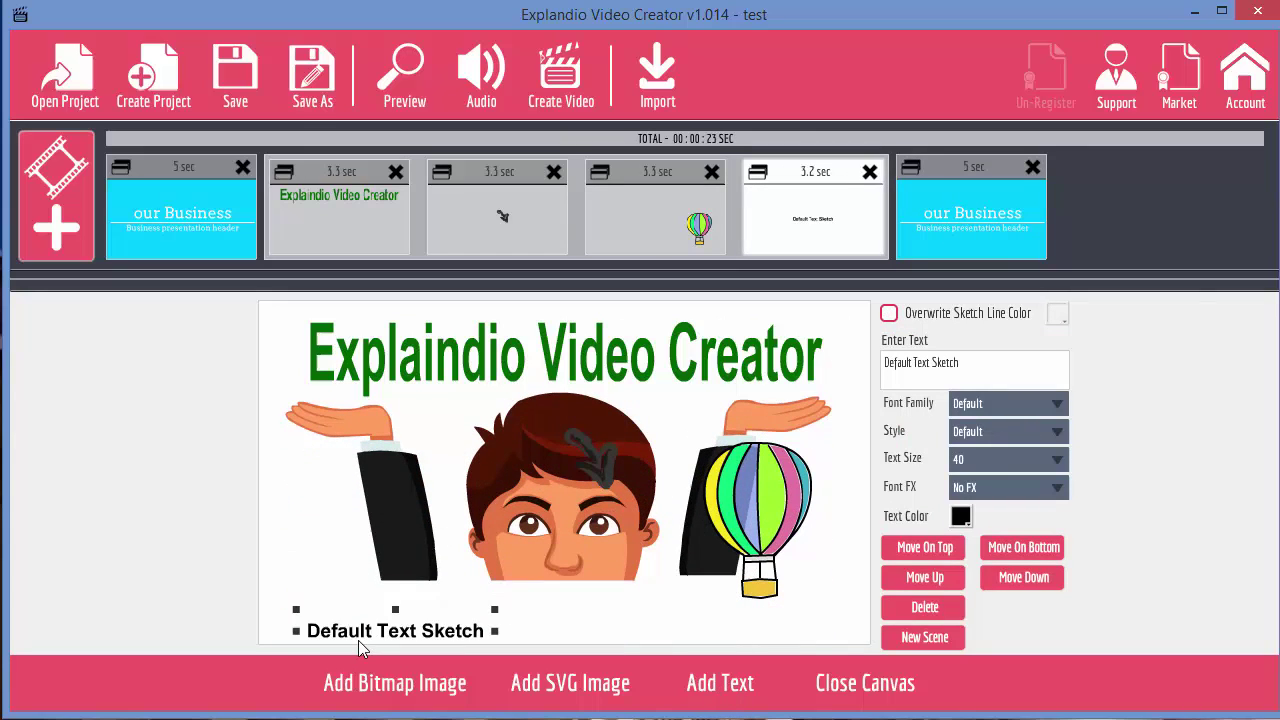
pyautogui.moveTo(340, 640); pyautogui.dragTo(331, 640)
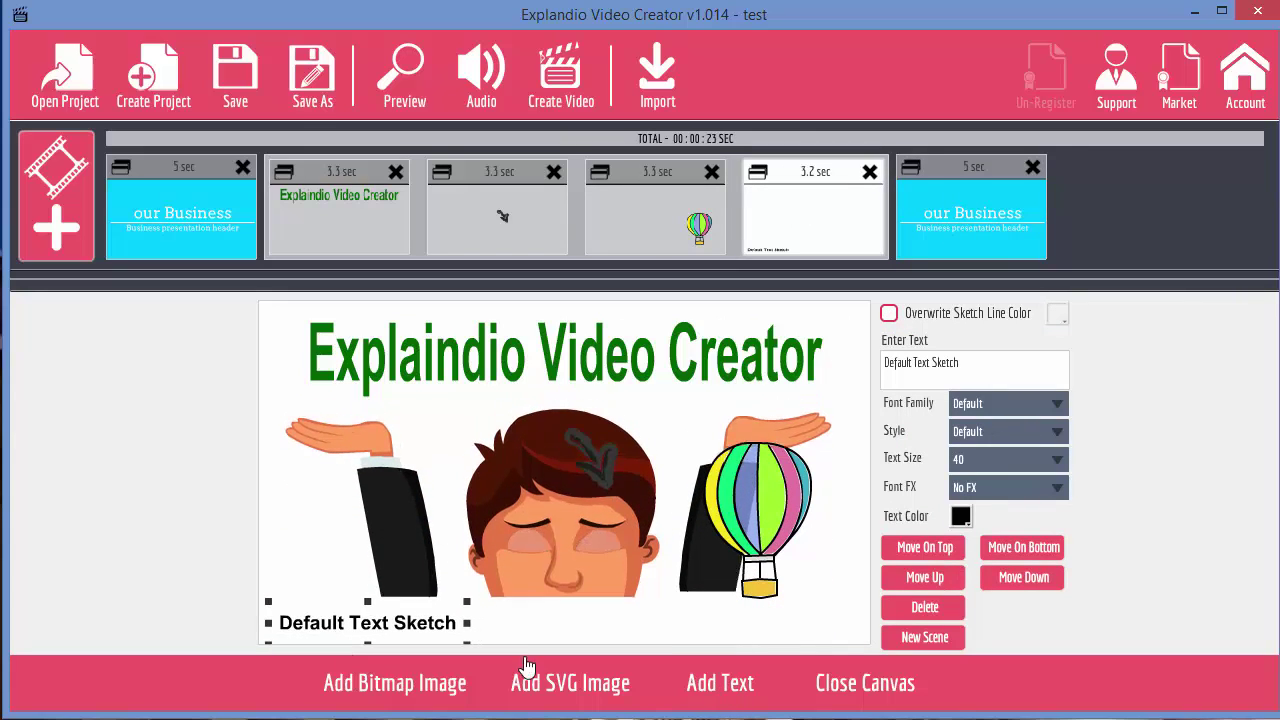
pyautogui.click(865, 684)
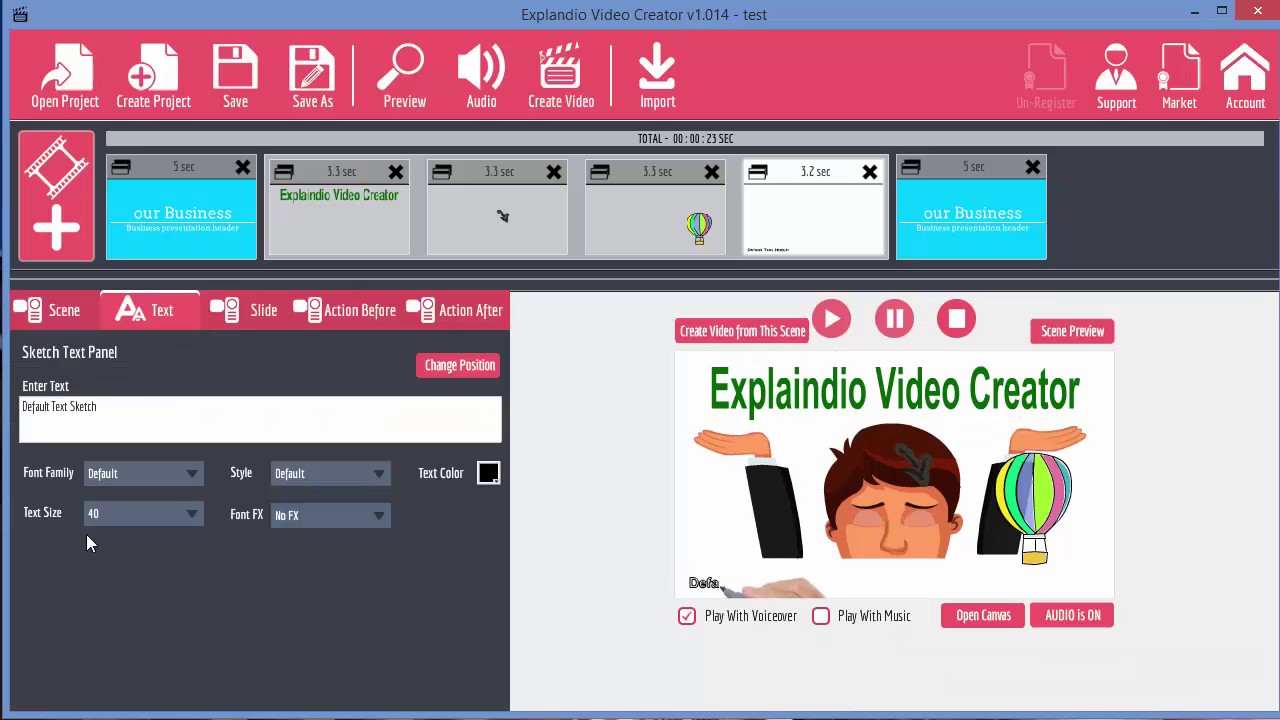
# Step: Compare the scenes, delete the Default Text Sketch scene, and return to the title scene's slide settings
pyautogui.click(338, 200)
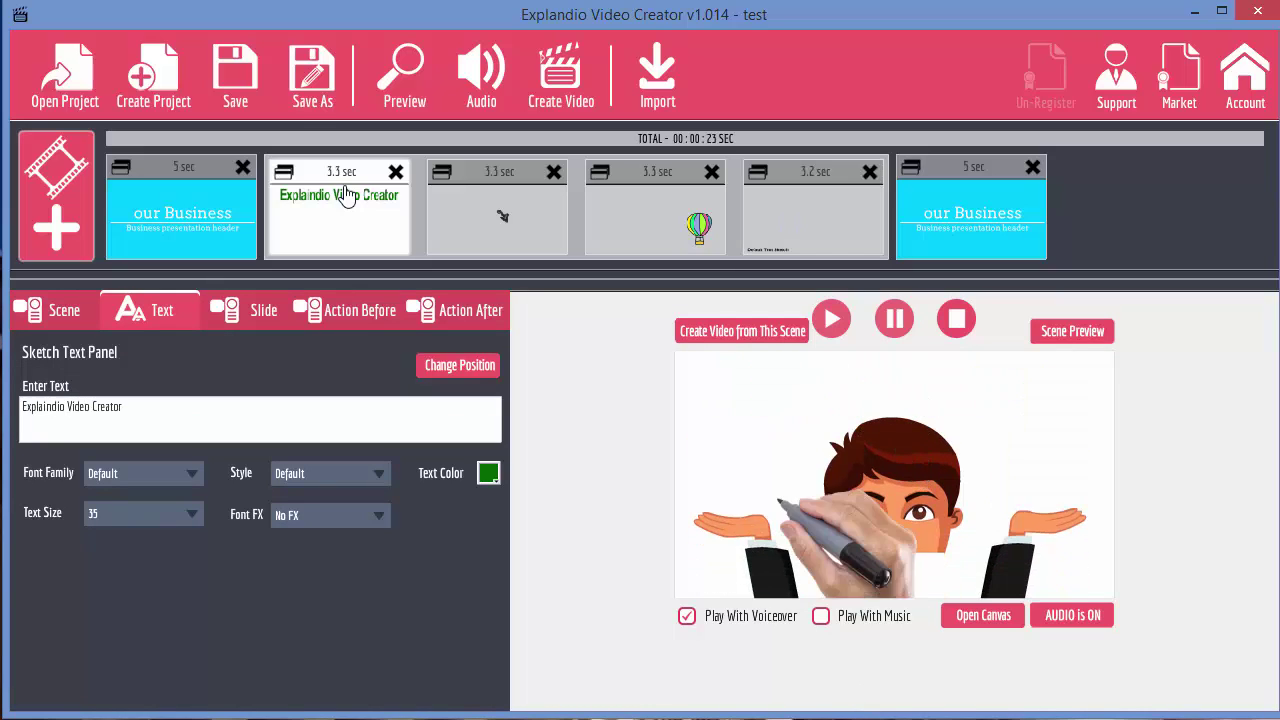
pyautogui.click(481, 203)
pyautogui.click(819, 207)
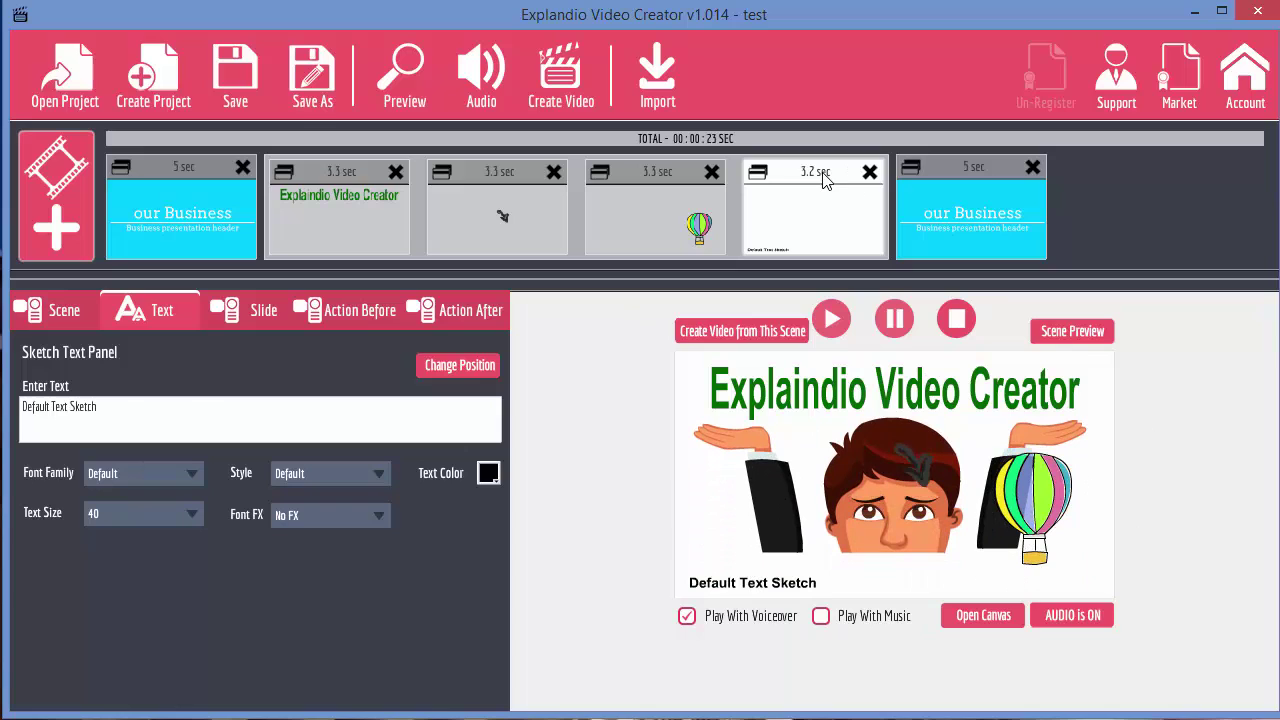
pyautogui.click(342, 212)
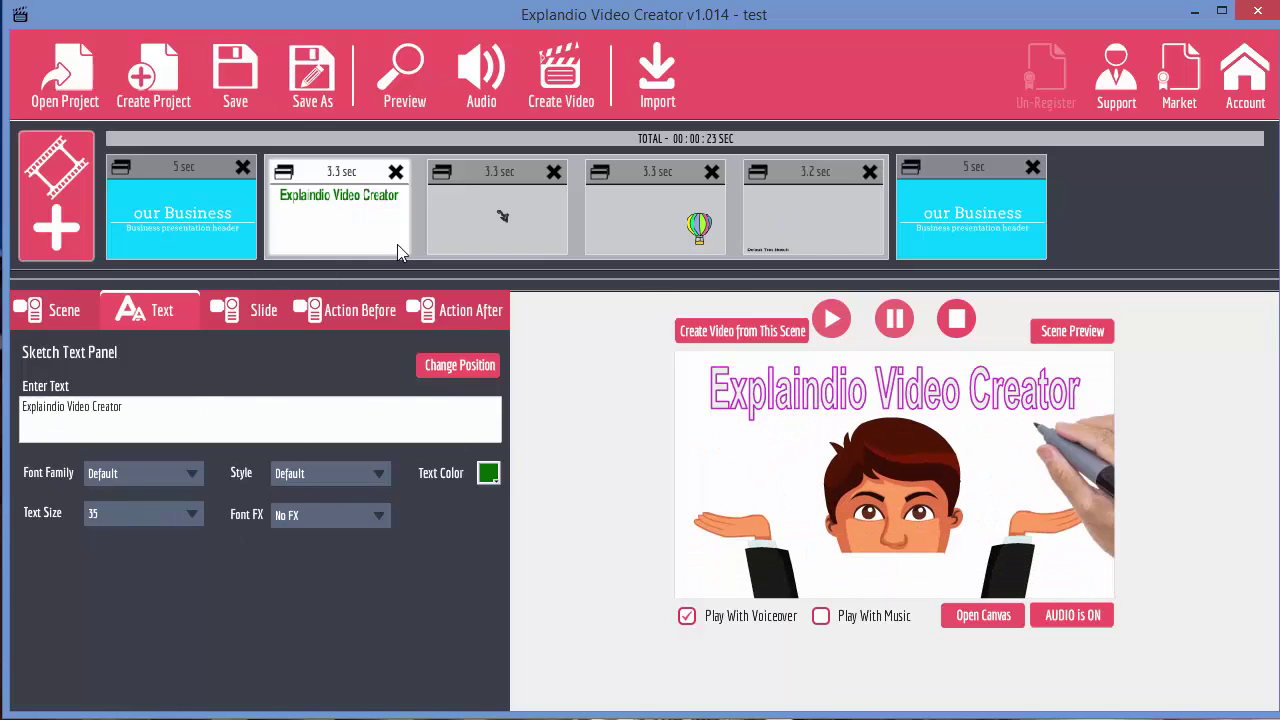
pyautogui.click(860, 209)
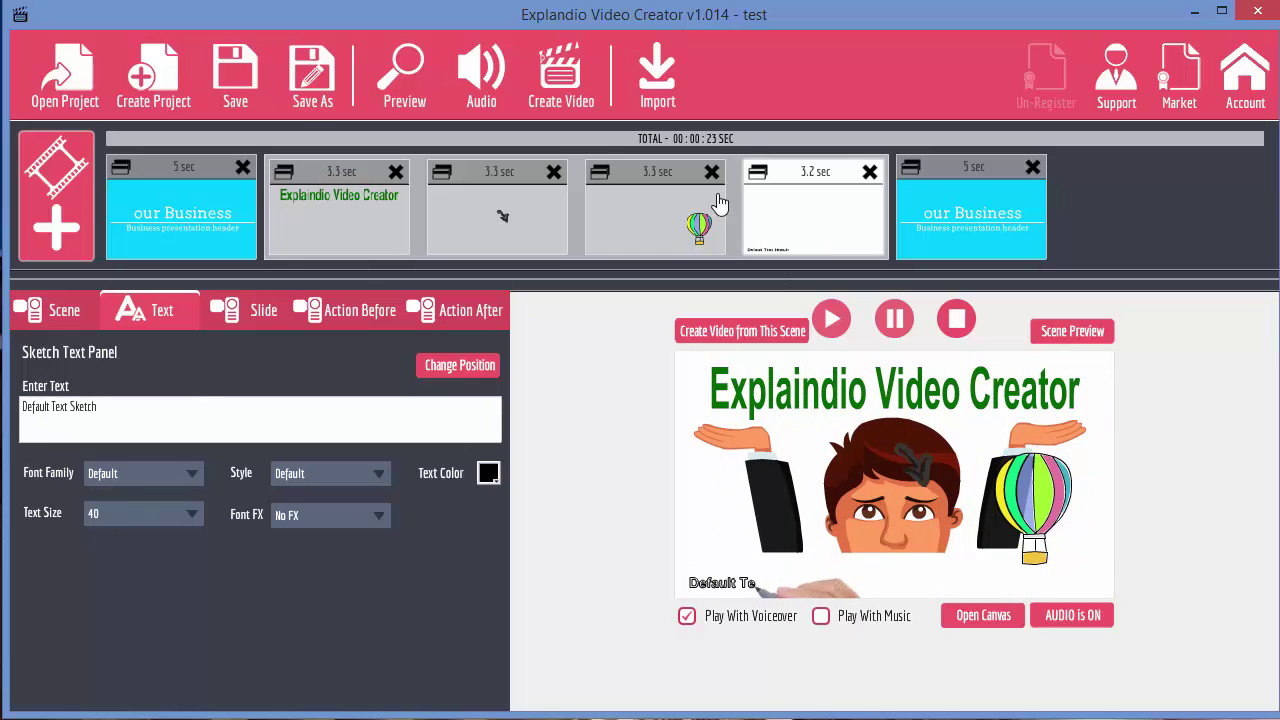
pyautogui.click(870, 173)
pyautogui.click(354, 176)
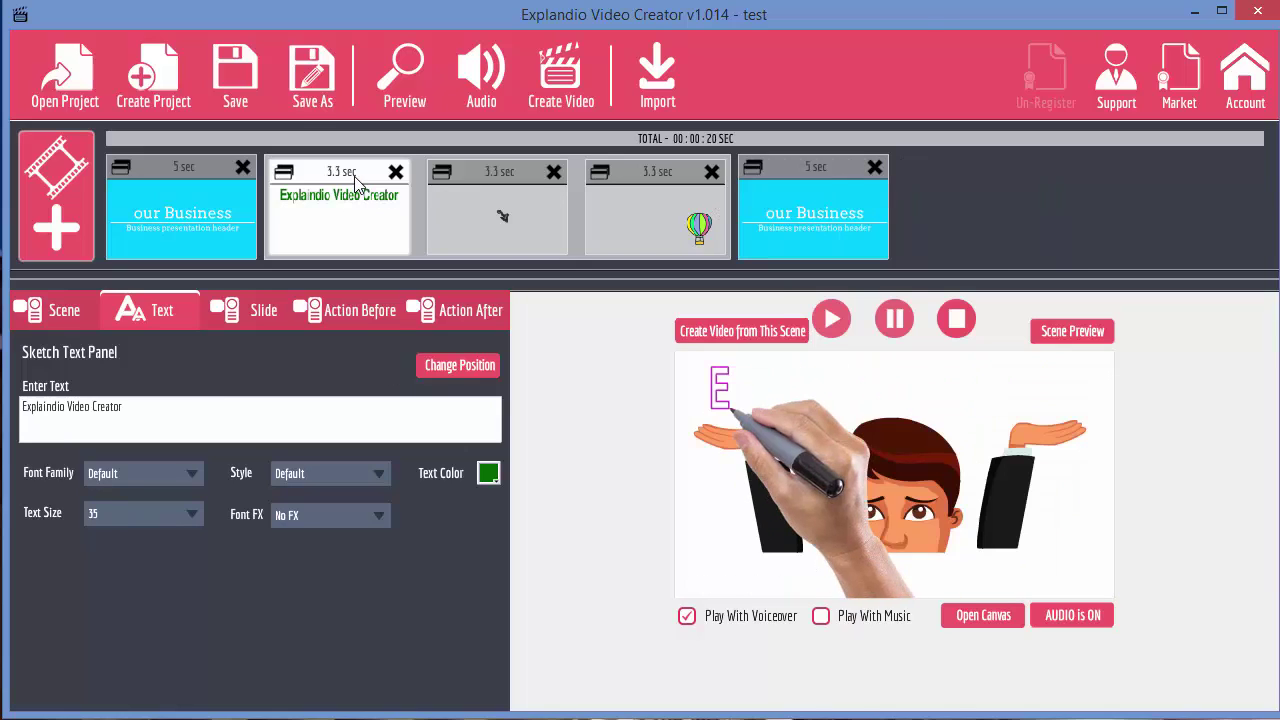
pyautogui.click(258, 311)
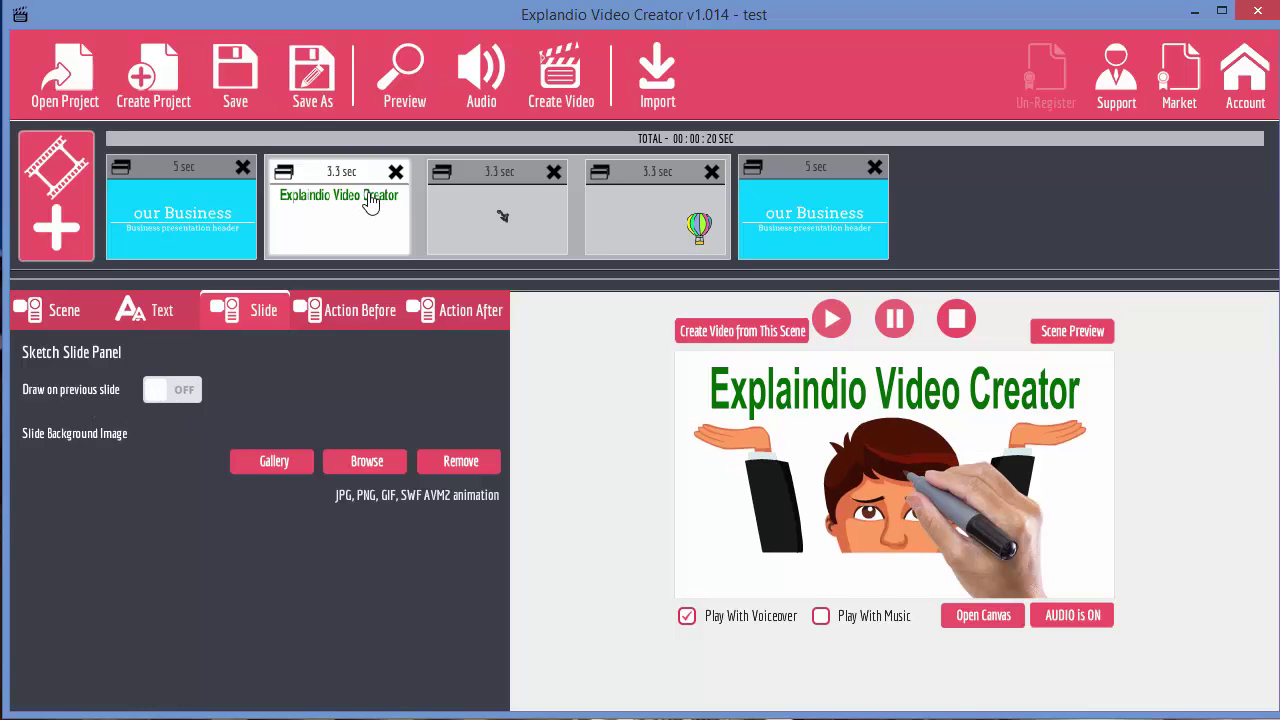
# Step: Turn off drawing over the previous slide for the balloon scene, confirming the scene split
pyautogui.click(157, 390)
pyautogui.click(643, 450)
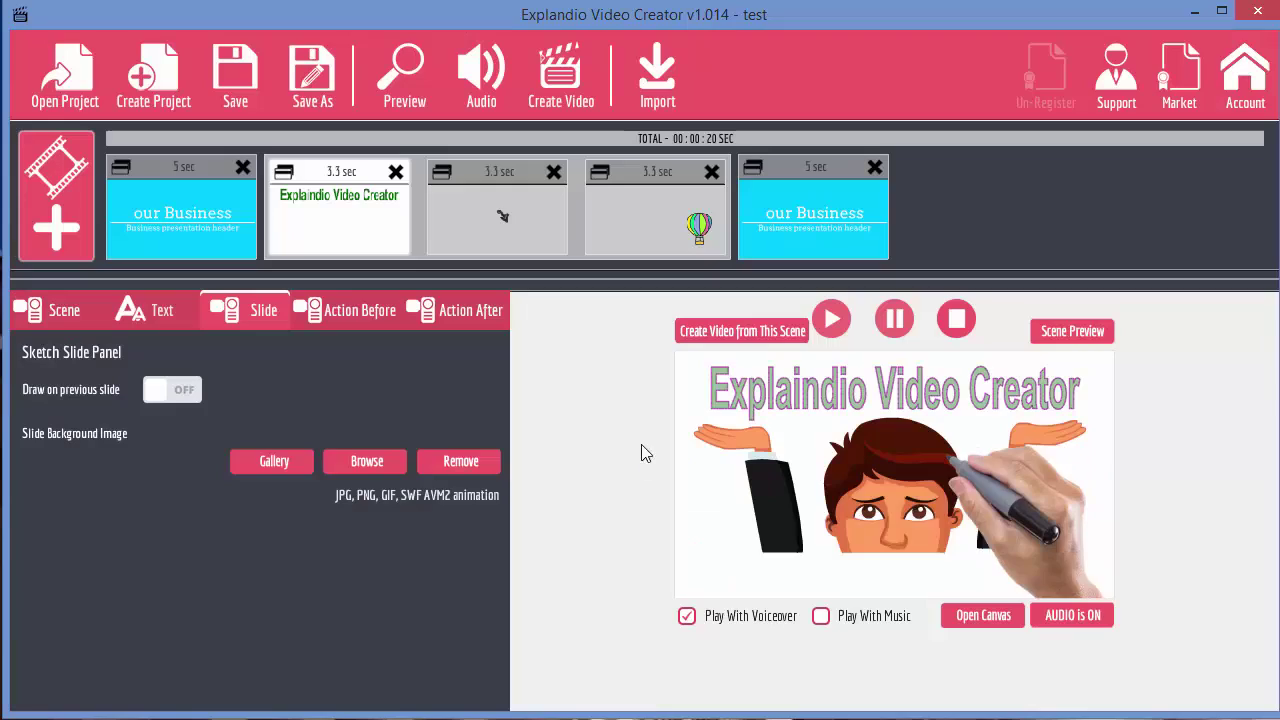
pyautogui.click(468, 198)
pyautogui.click(655, 205)
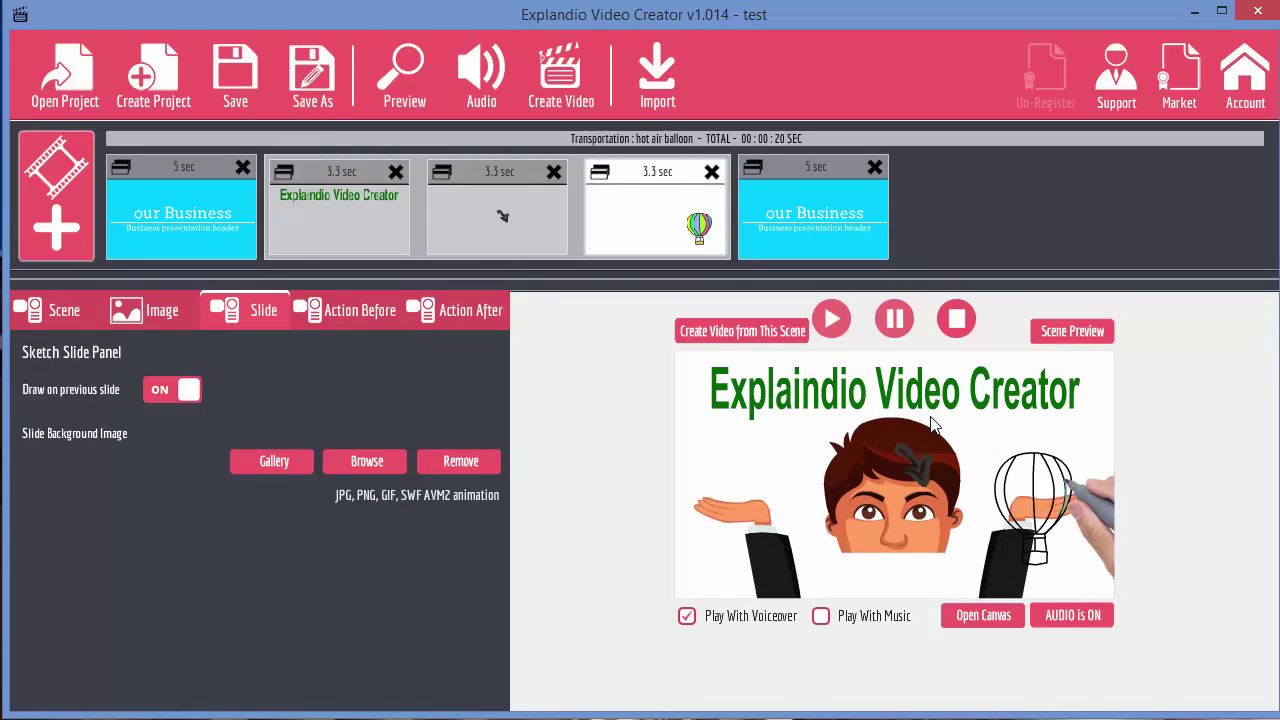
pyautogui.click(180, 391)
pyautogui.click(738, 437)
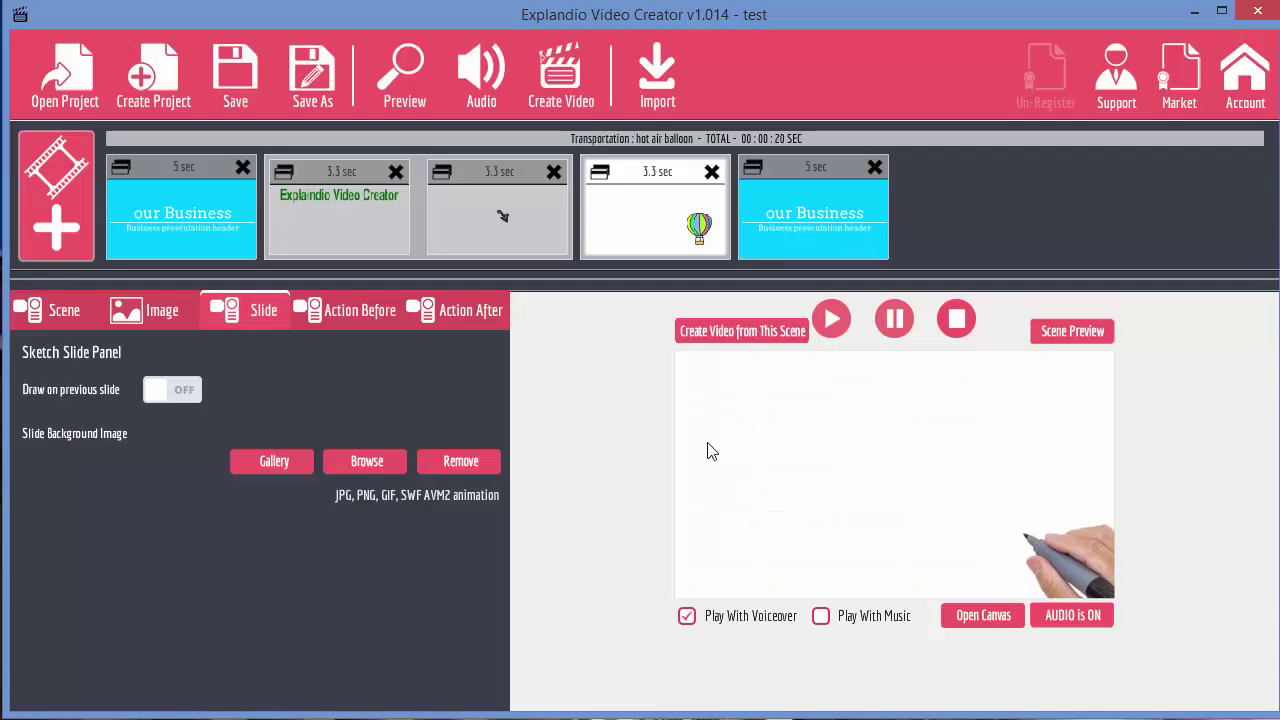
# Step: Move the first our Business slide to fourth place, after the balloon slide
pyautogui.click(367, 175)
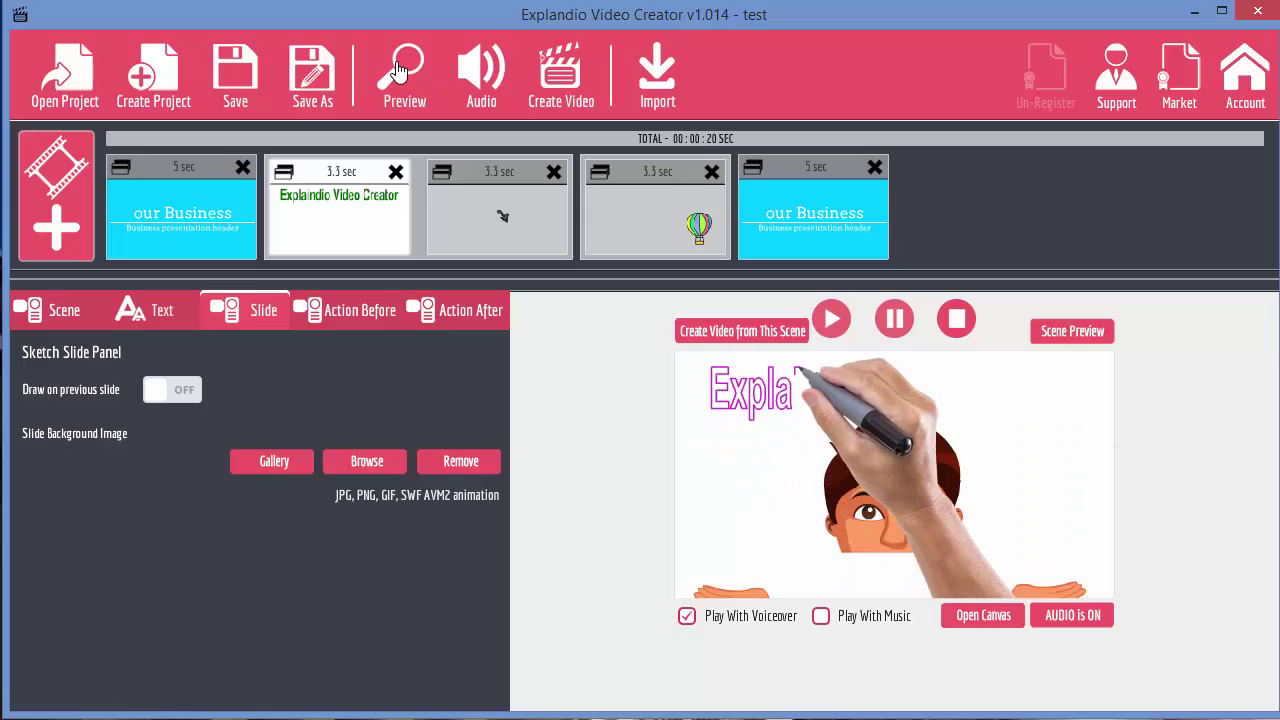
pyautogui.click(165, 163)
pyautogui.moveTo(585, 178); pyautogui.dragTo(600, 180)
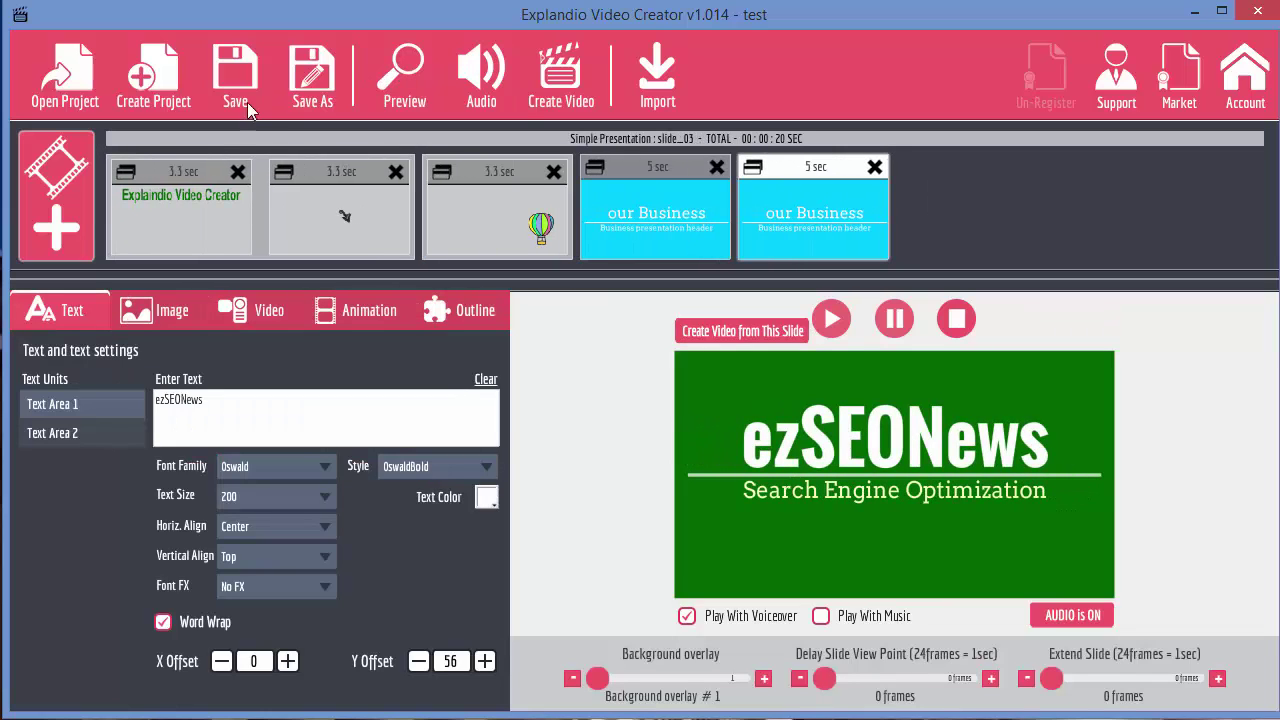
# Step: Play the whole project preview from the title slide through to the balloon, then close it
pyautogui.click(180, 168)
pyautogui.click(407, 72)
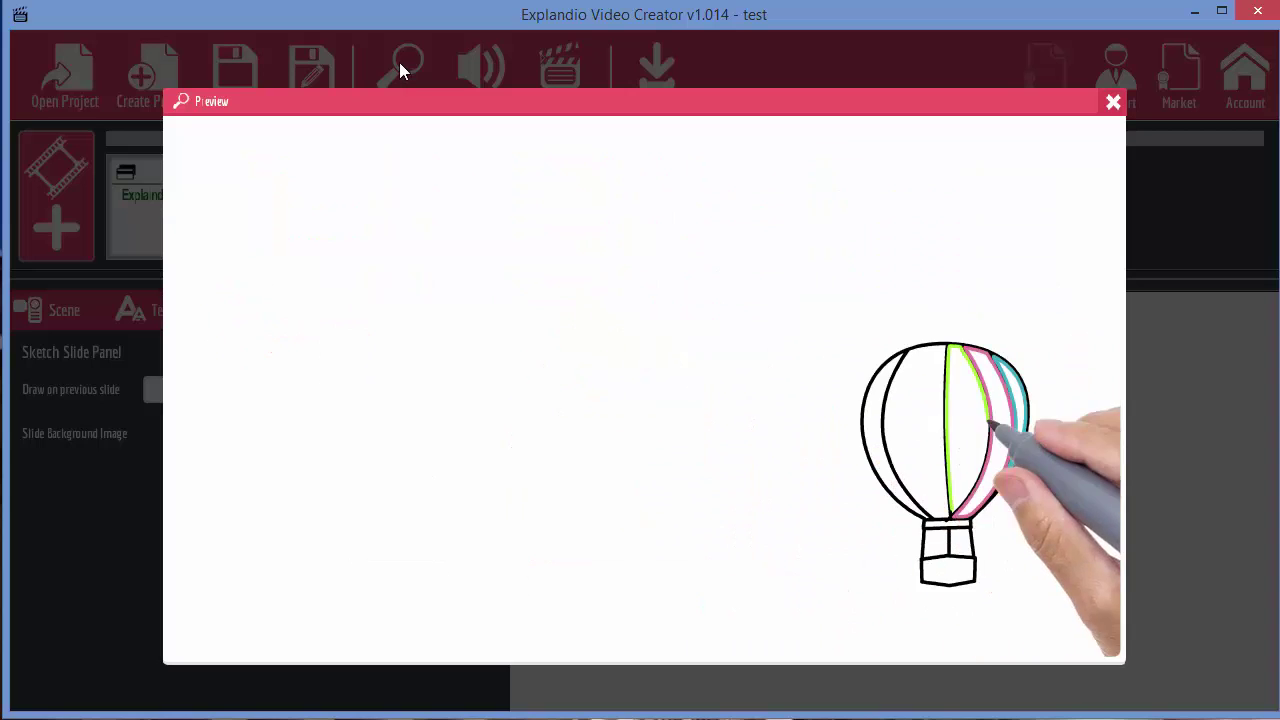
pyautogui.click(1113, 102)
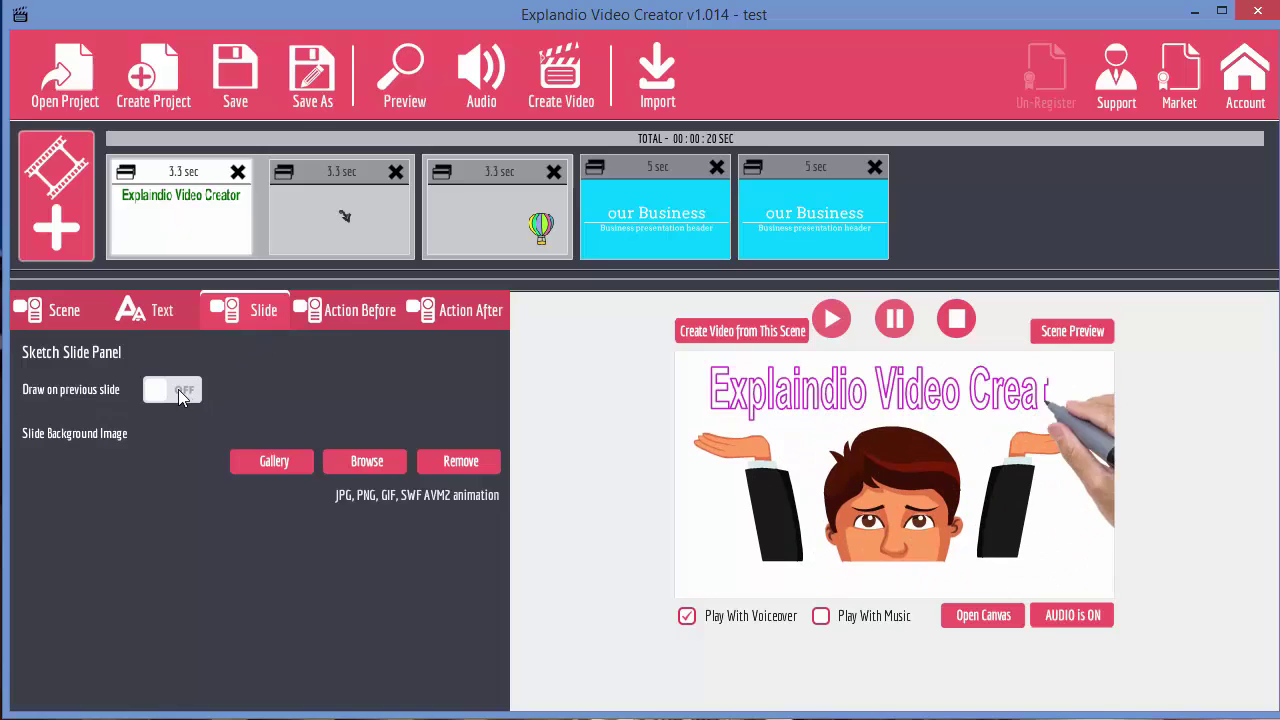
# Step: Look through the balloon and arrow slides, ending on the Explaindio Video Creator title scene
pyautogui.click(502, 238)
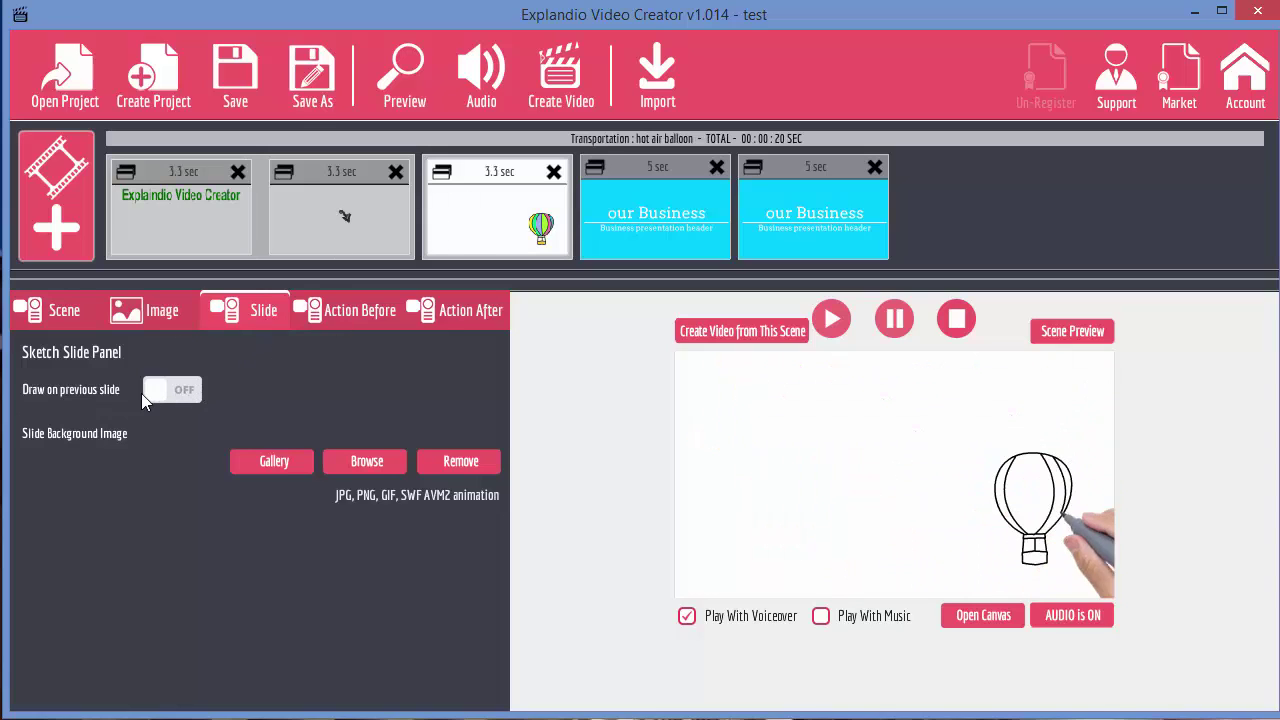
pyautogui.click(308, 183)
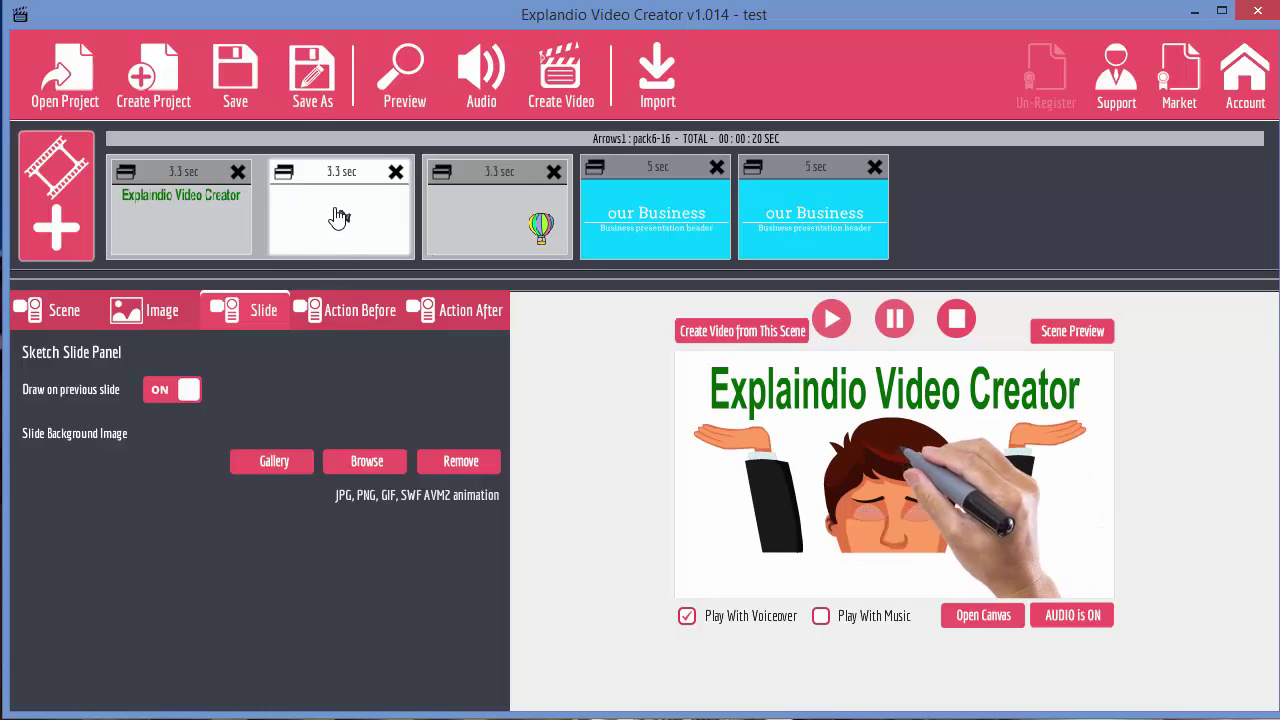
pyautogui.click(151, 178)
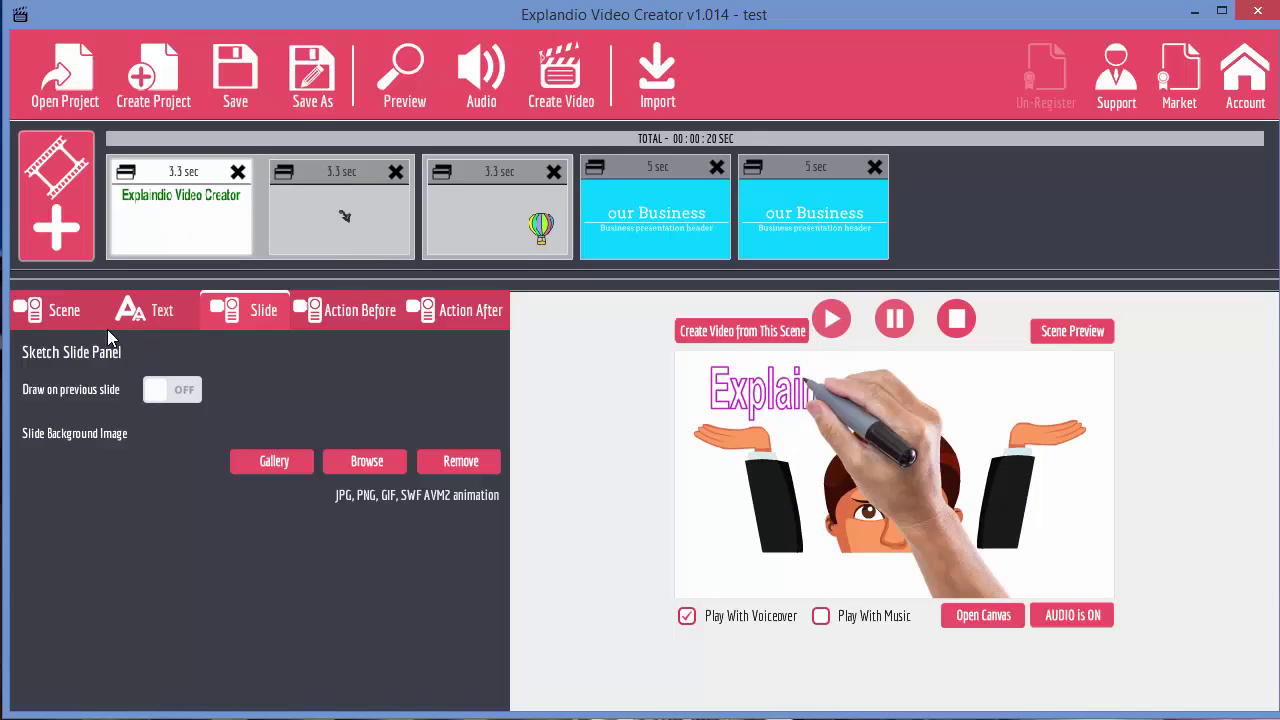
# Step: Open and close the title scene's canvas, then remove its cartoon man background image
pyautogui.click(955, 615)
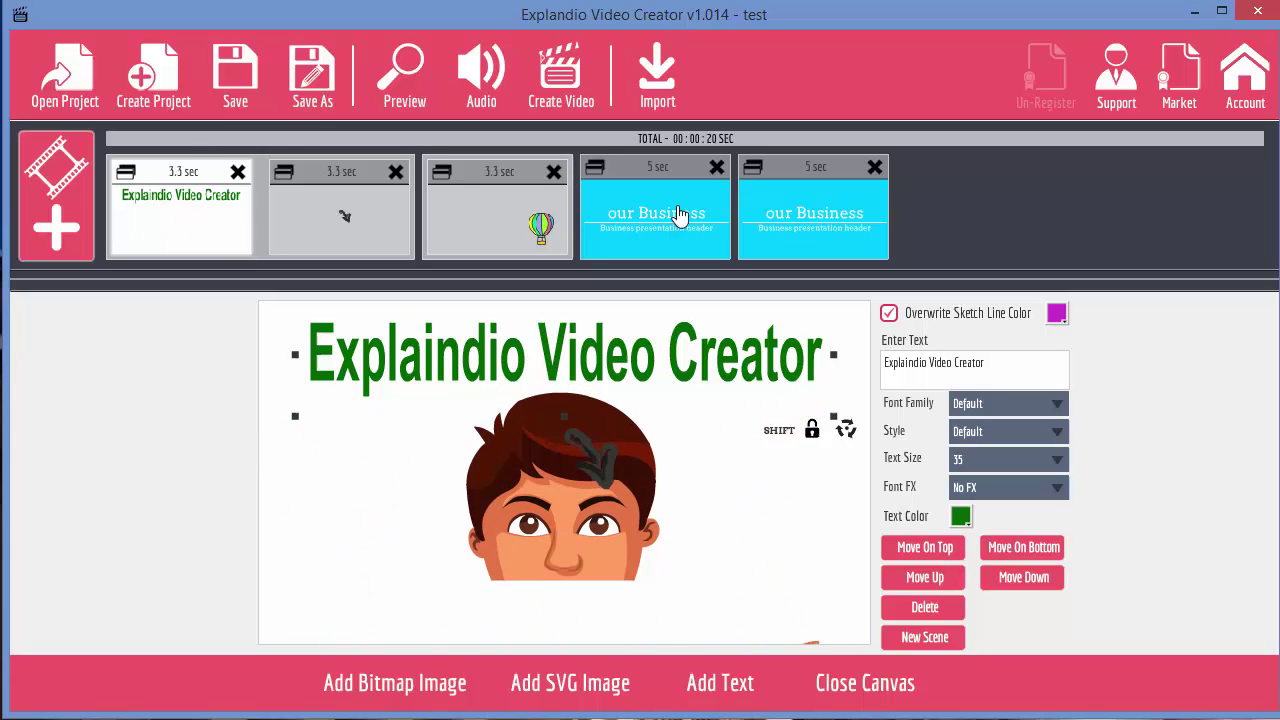
pyautogui.click(897, 683)
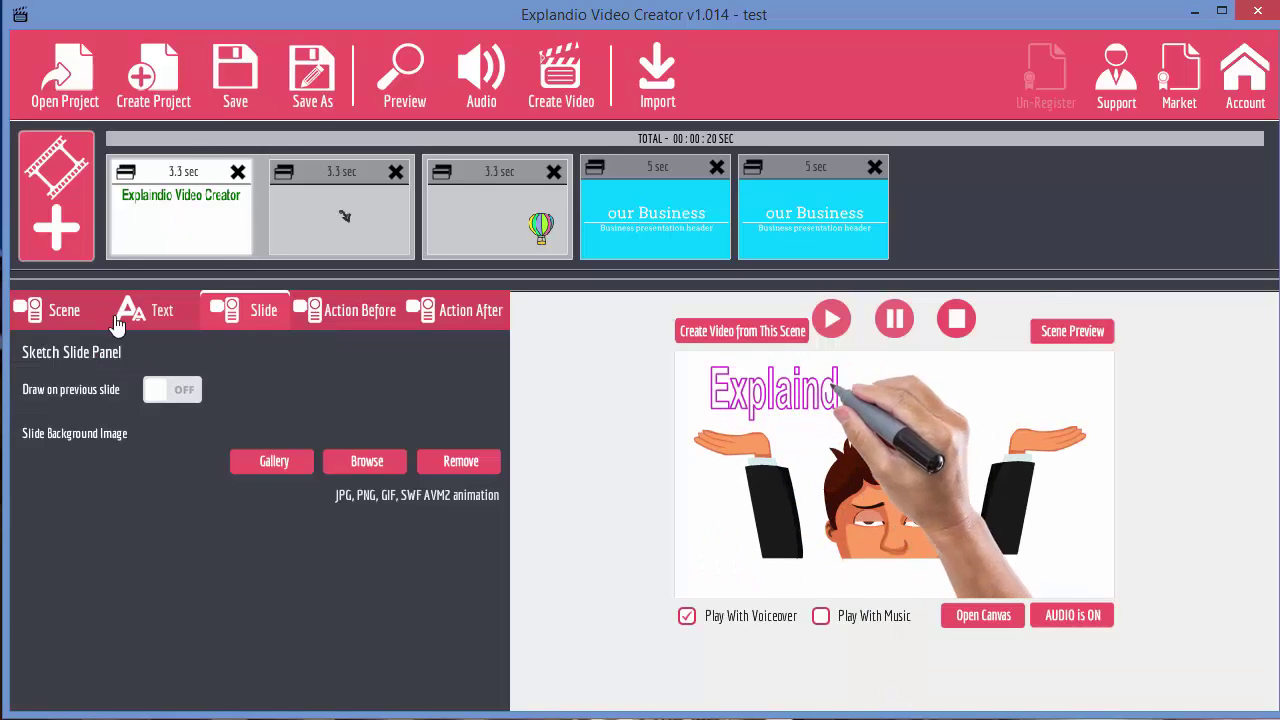
pyautogui.click(48, 312)
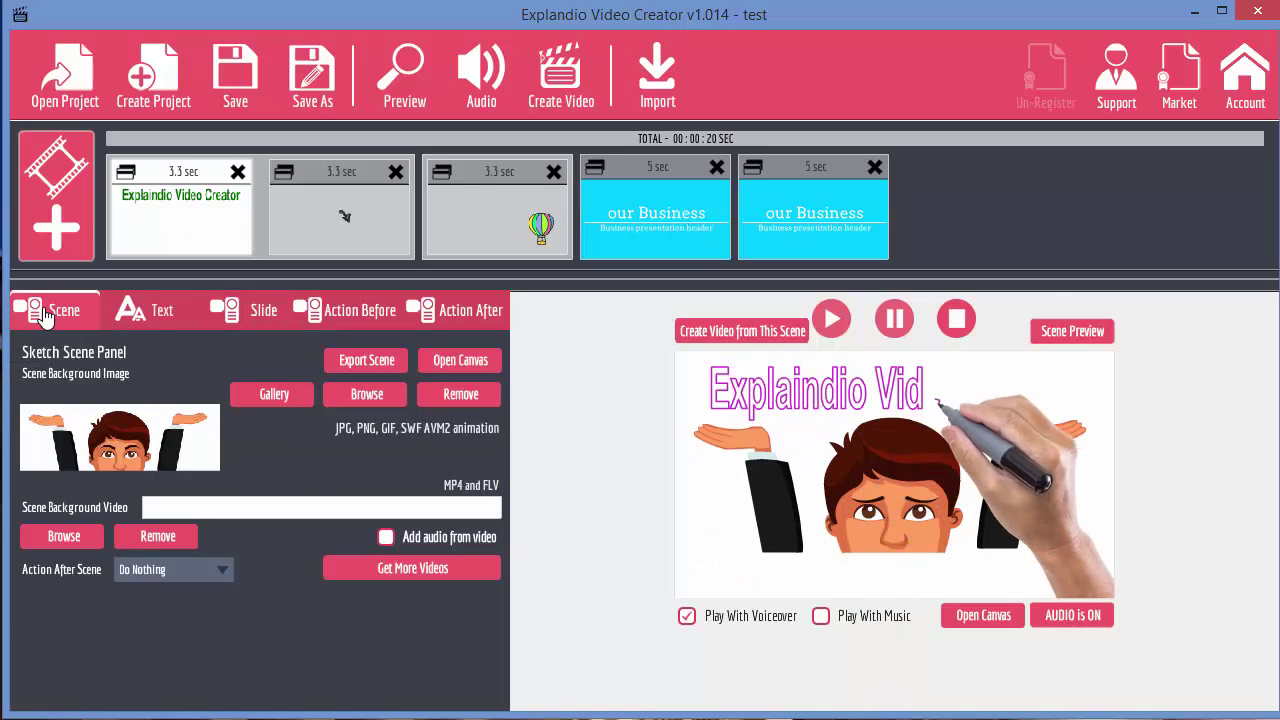
pyautogui.click(462, 396)
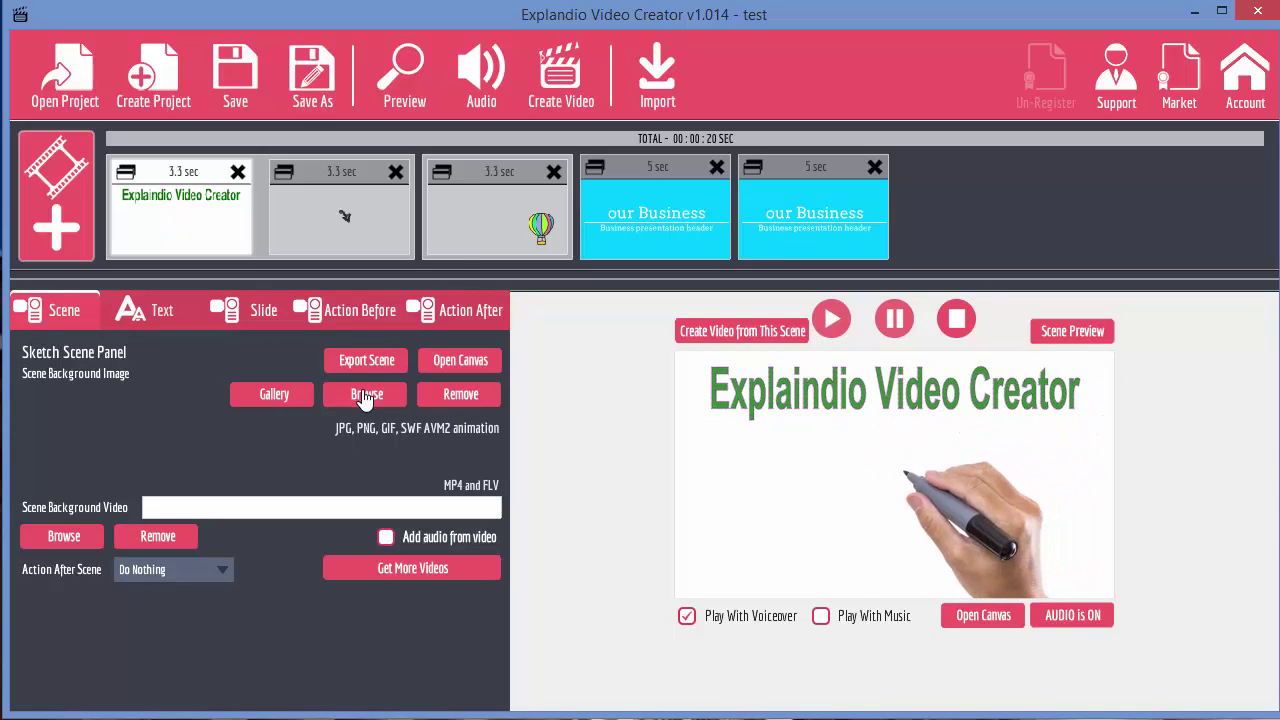
# Step: Preview the project, inspect the arrow slide's Image and Slide settings, and settle on the balloon slide
pyautogui.click(393, 60)
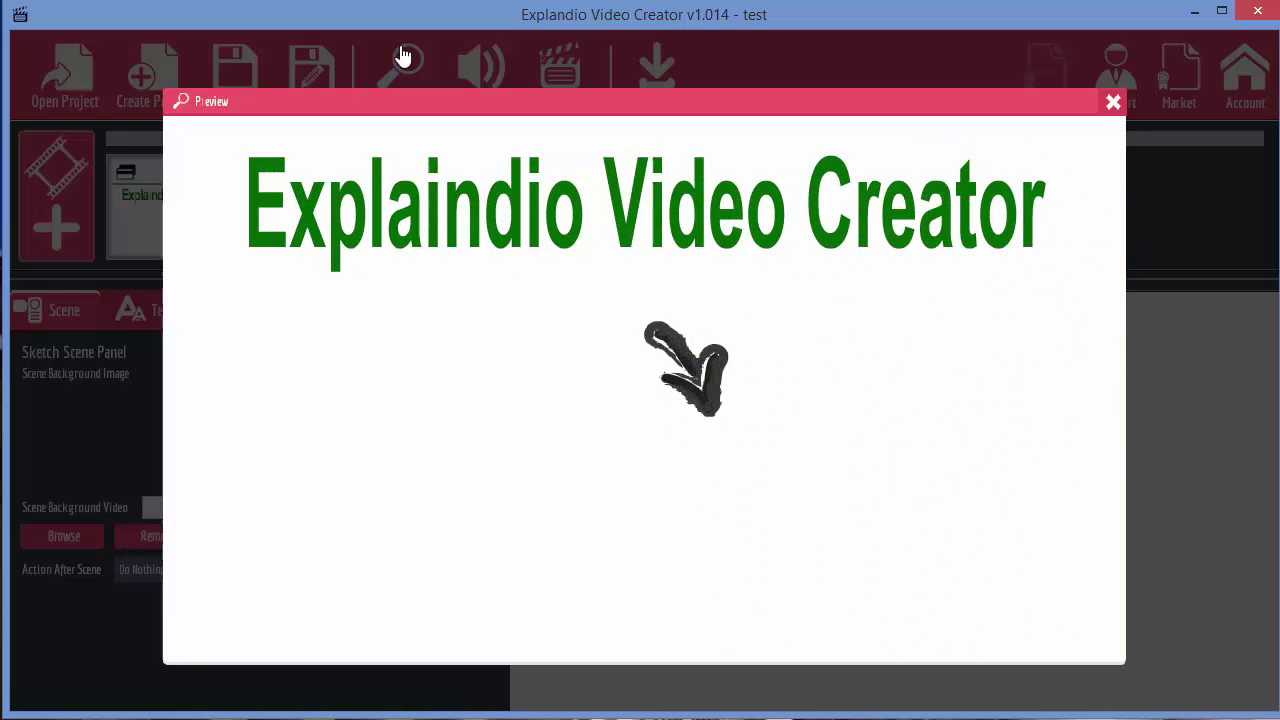
pyautogui.click(1113, 103)
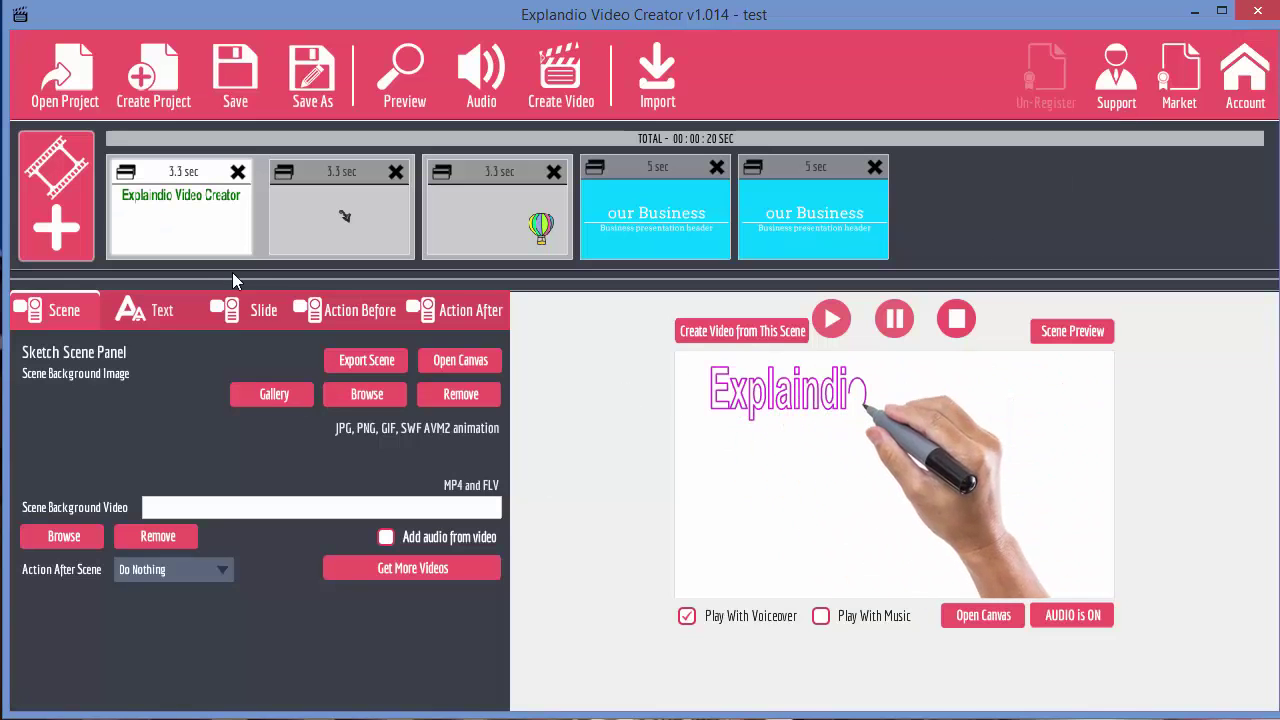
pyautogui.click(353, 195)
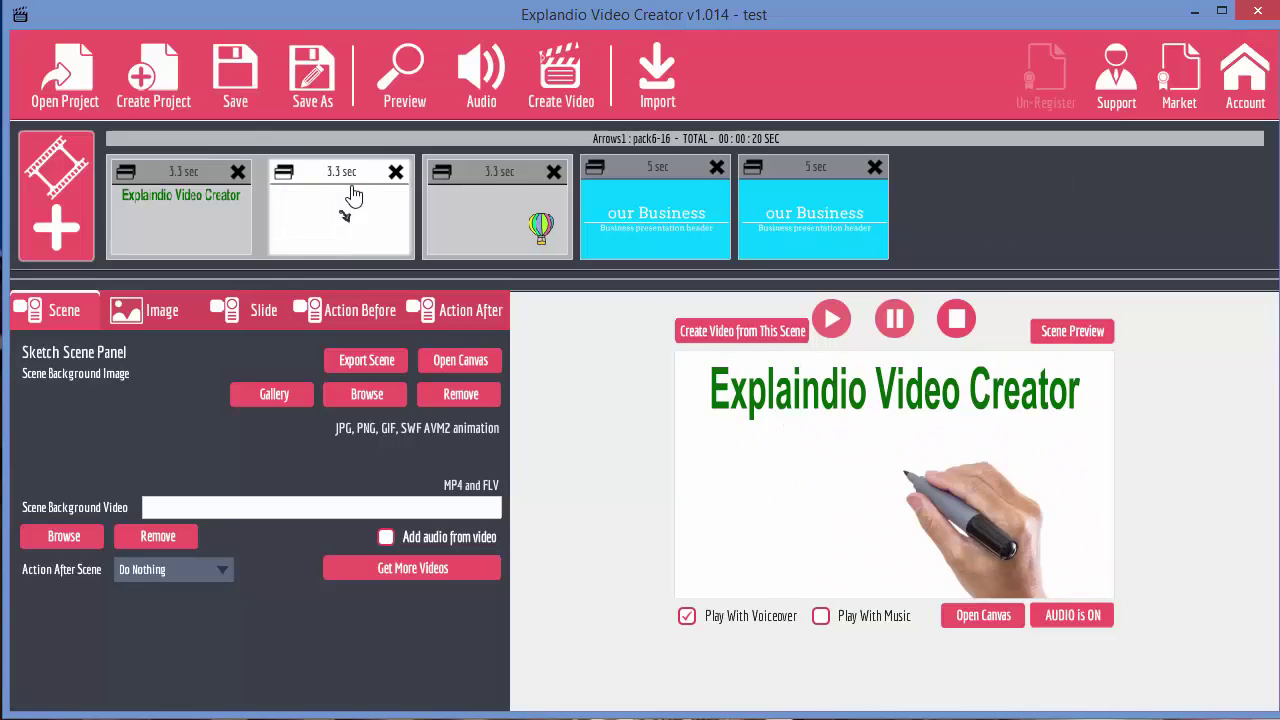
pyautogui.click(160, 312)
pyautogui.click(255, 312)
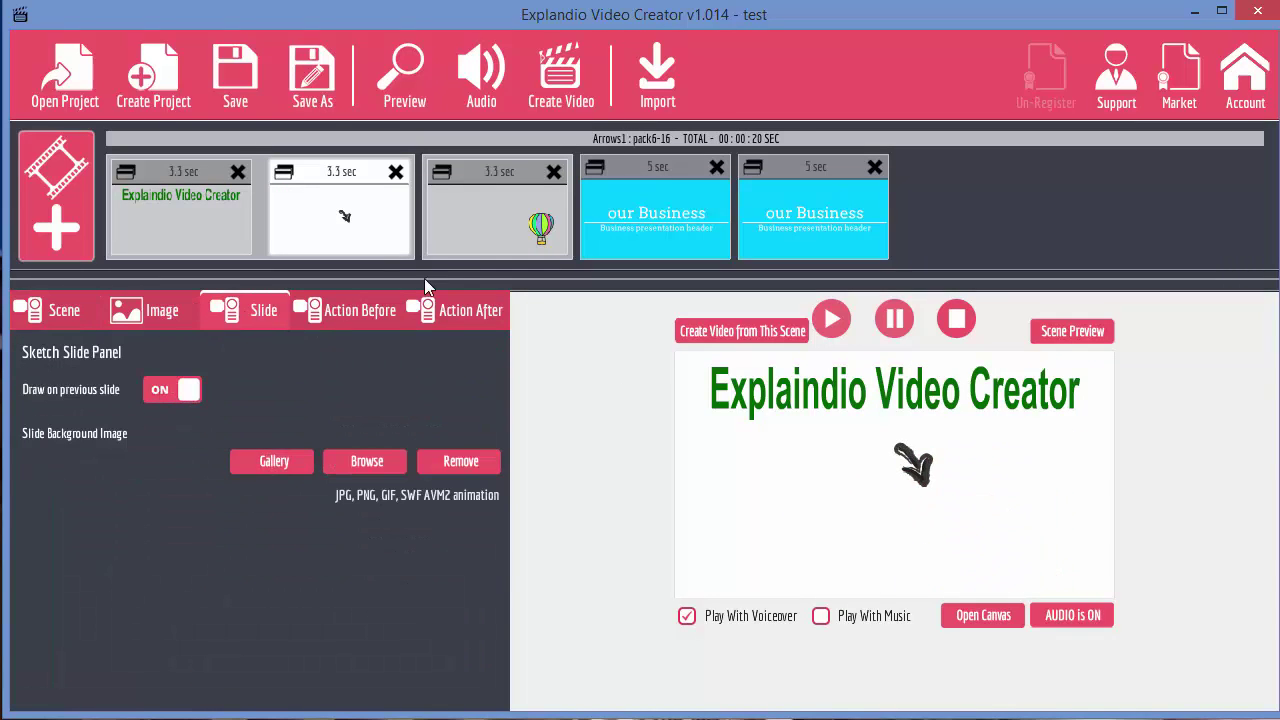
pyautogui.click(480, 221)
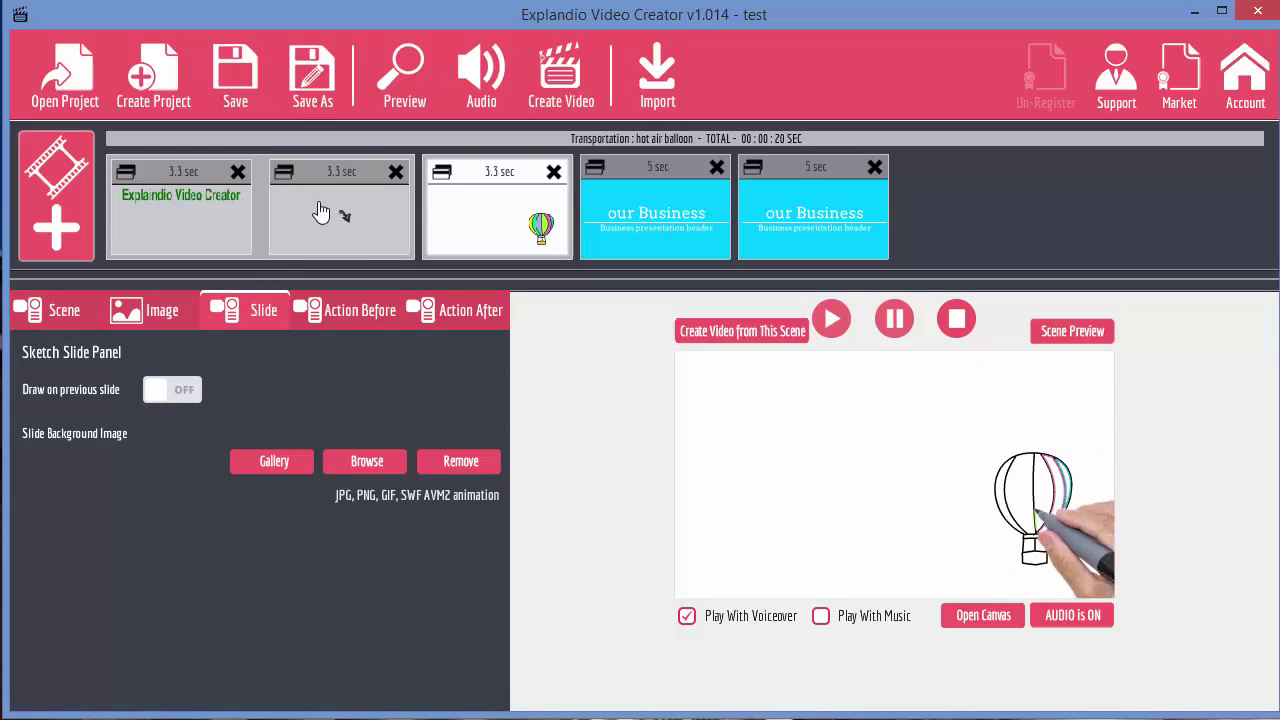
pyautogui.click(196, 389)
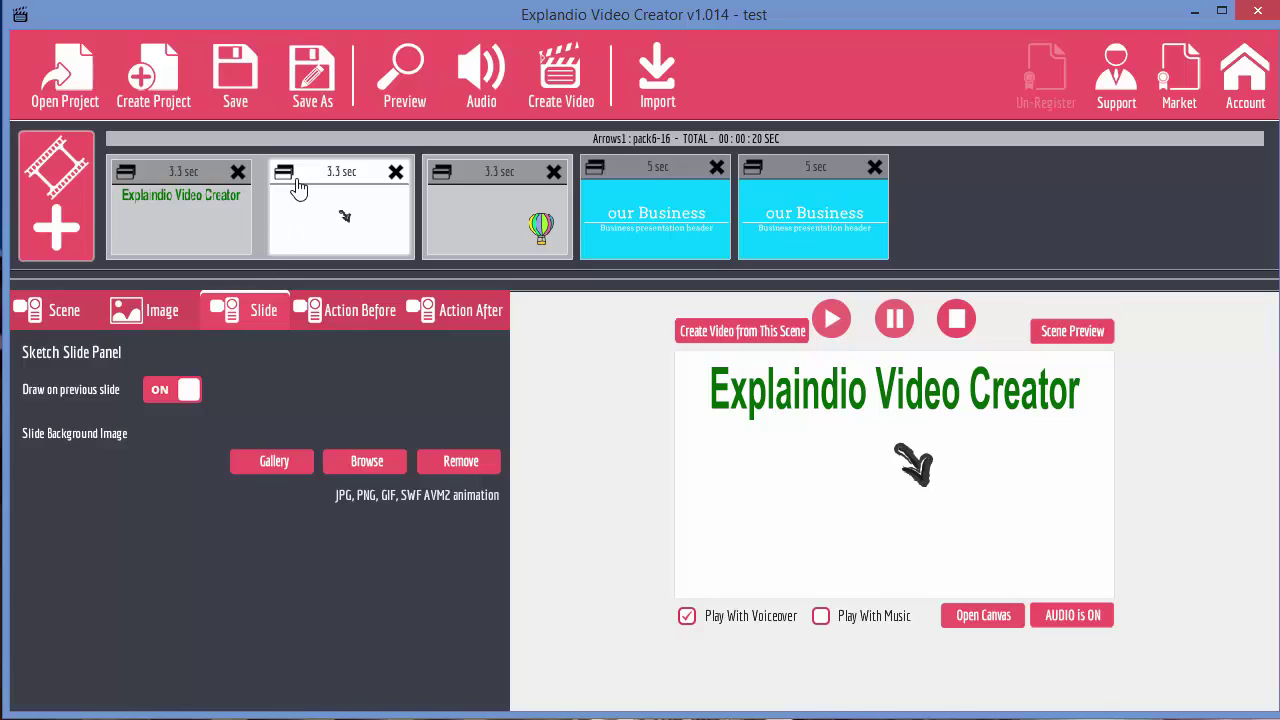
pyautogui.click(497, 215)
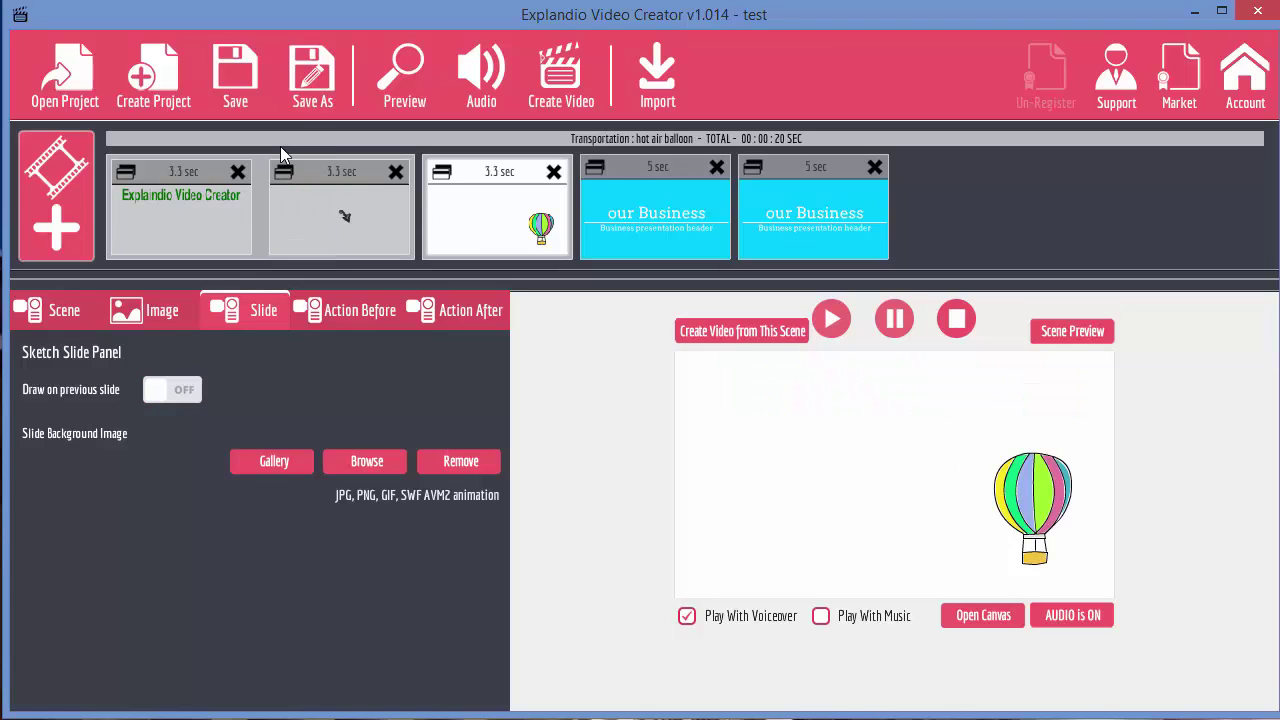
# Step: Show the Action Before settings and flip between the title, arrow and balloon slides
pyautogui.click(345, 316)
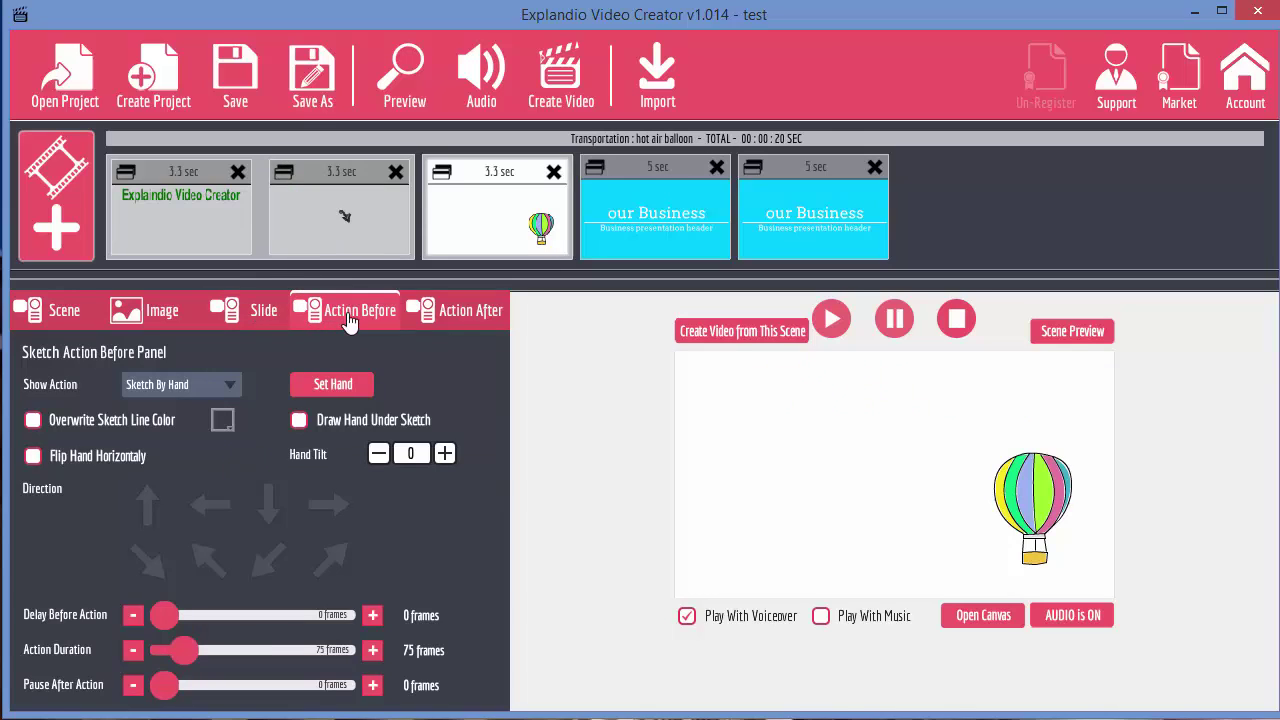
pyautogui.click(345, 209)
pyautogui.click(137, 208)
pyautogui.click(362, 208)
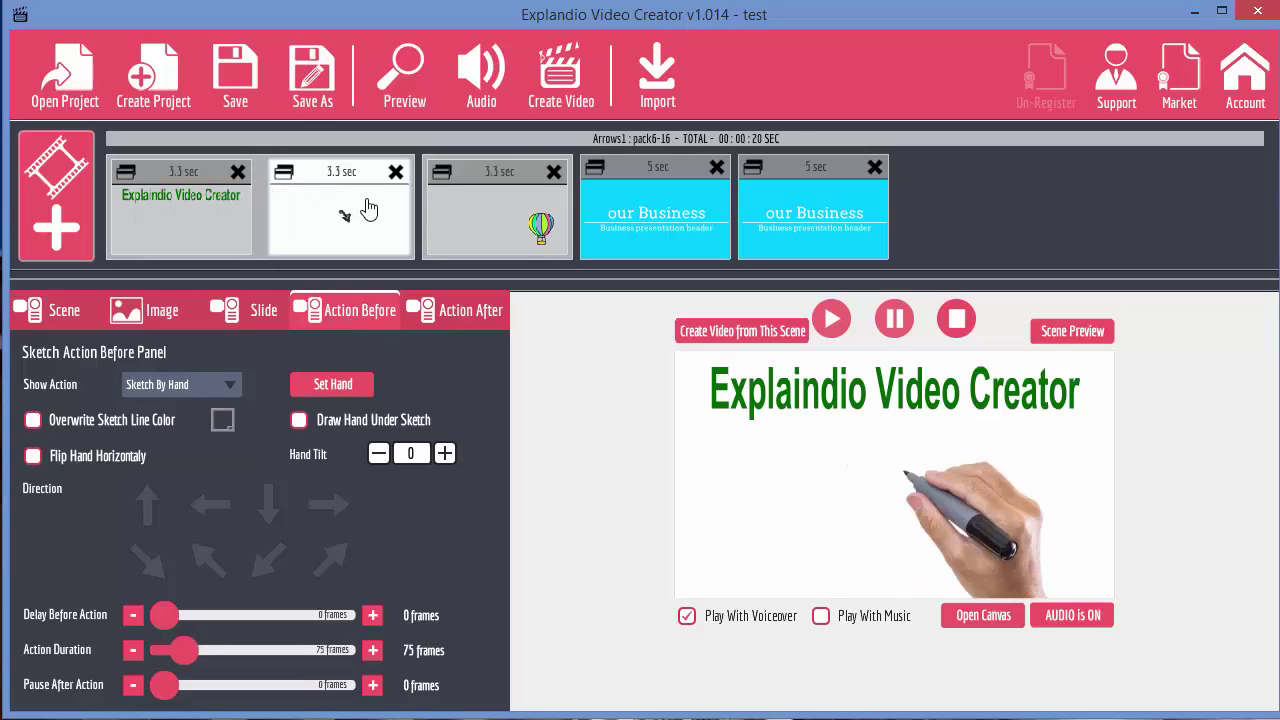
pyautogui.click(472, 218)
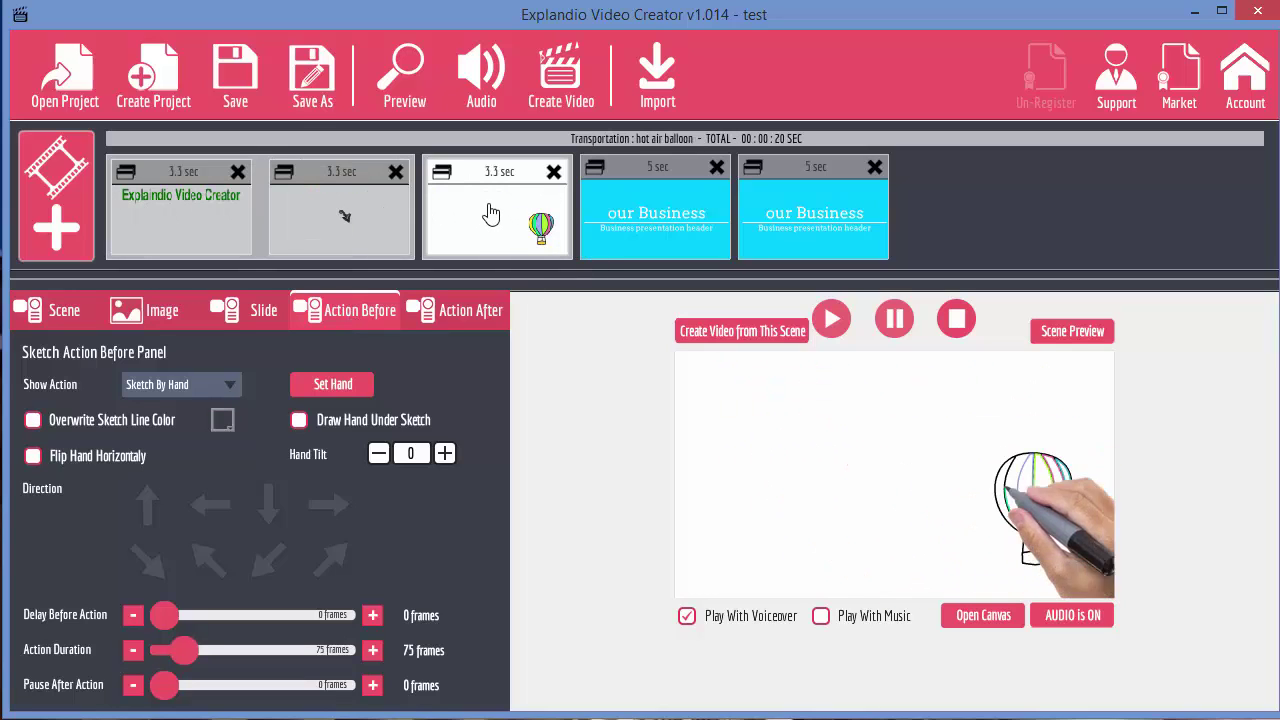
# Step: Keep Sketch By Hand as the balloon's reveal and tick Draw Hand Under Sketch
pyautogui.click(163, 383)
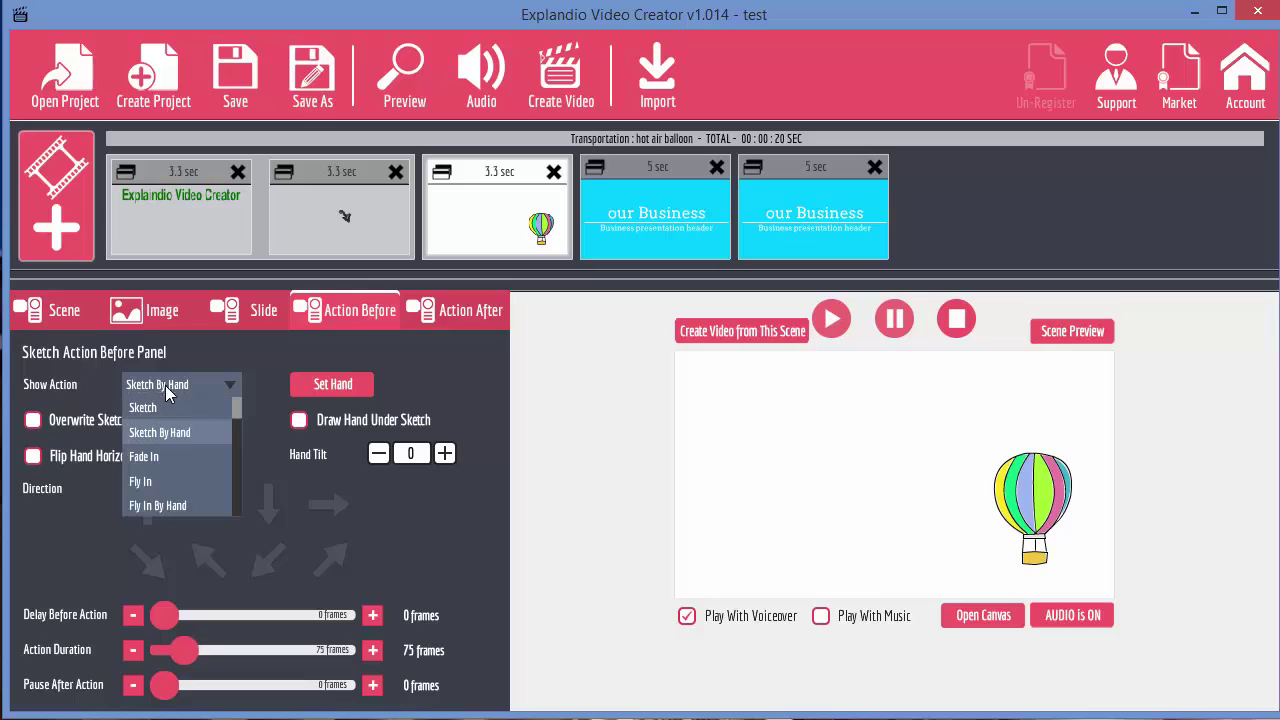
pyautogui.click(160, 432)
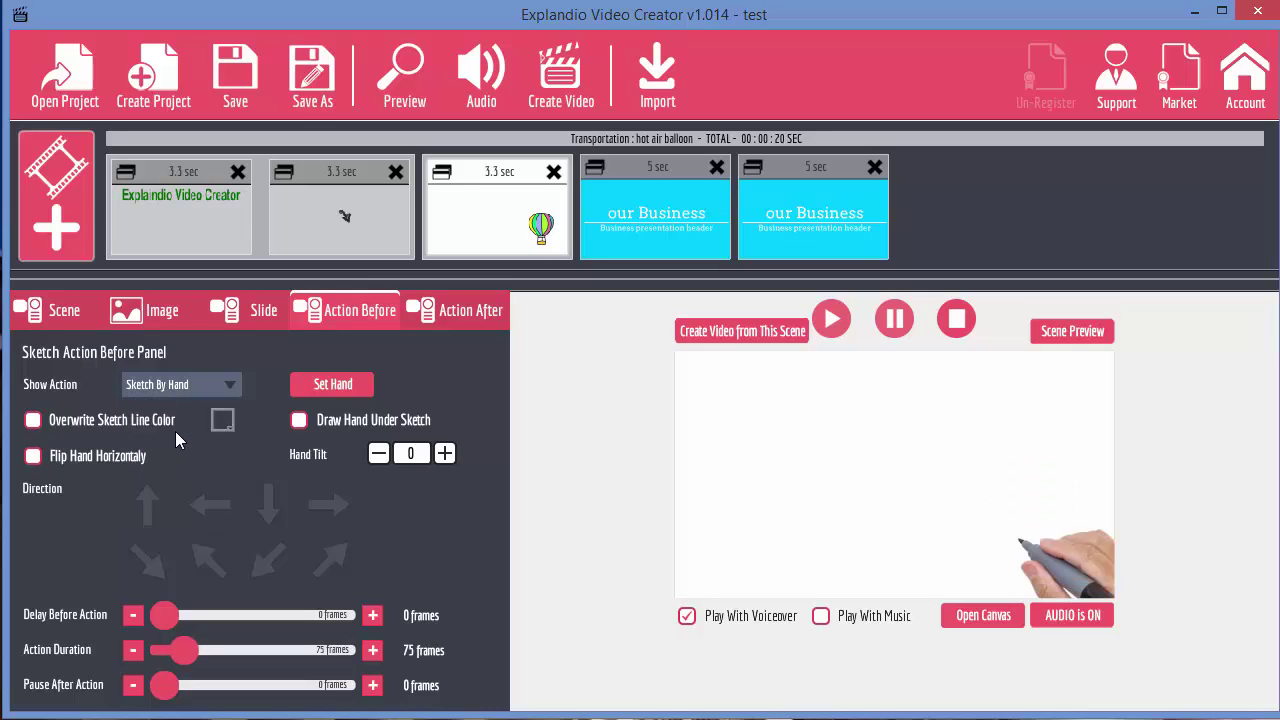
pyautogui.click(33, 420)
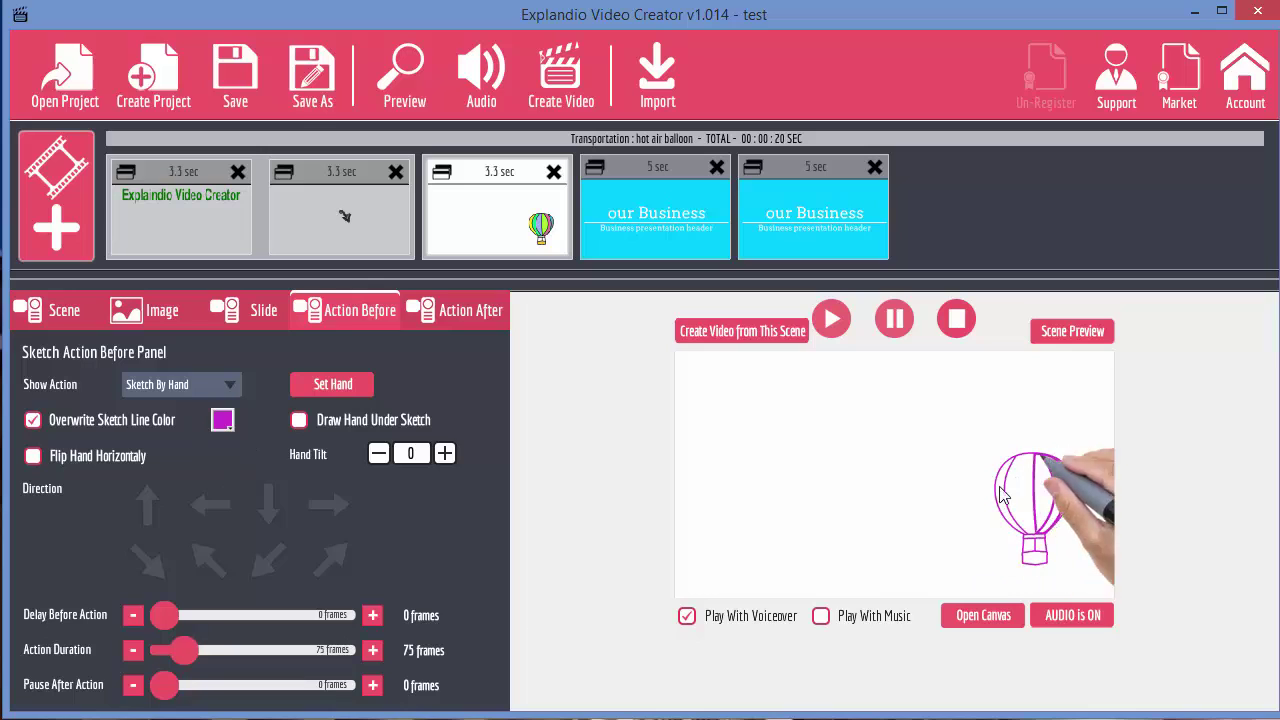
pyautogui.click(33, 422)
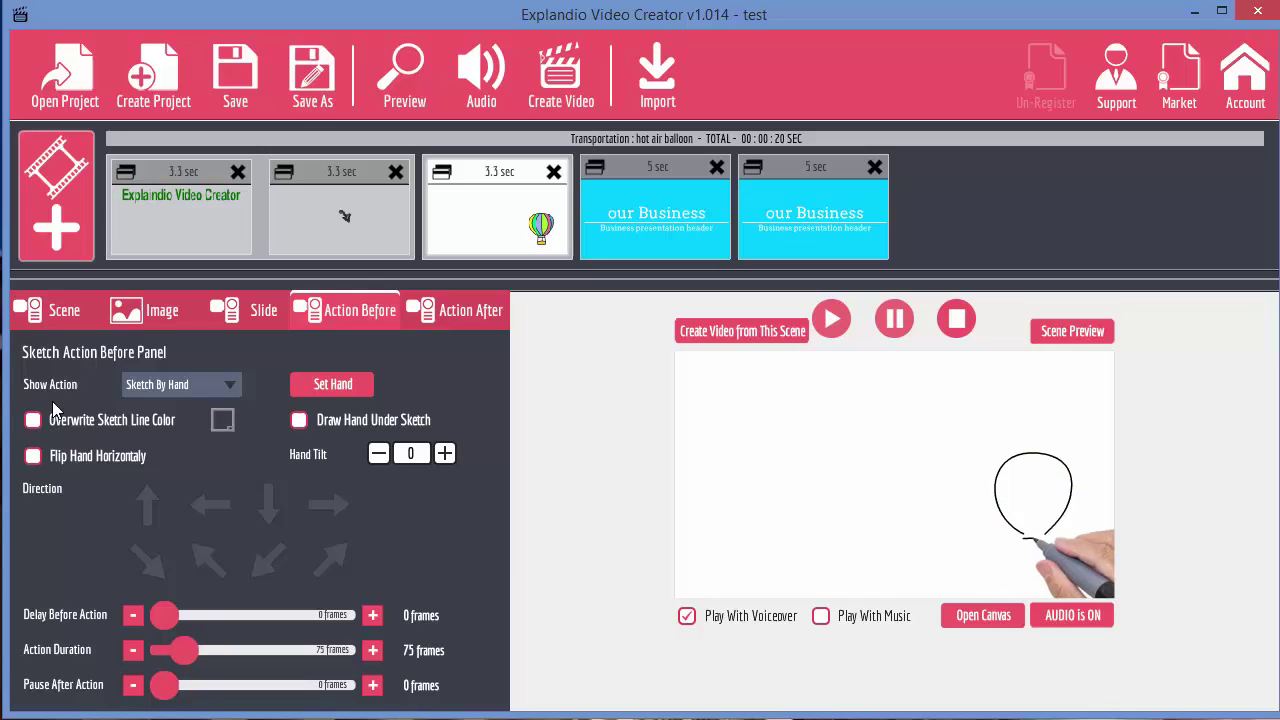
pyautogui.click(299, 421)
pyautogui.click(461, 205)
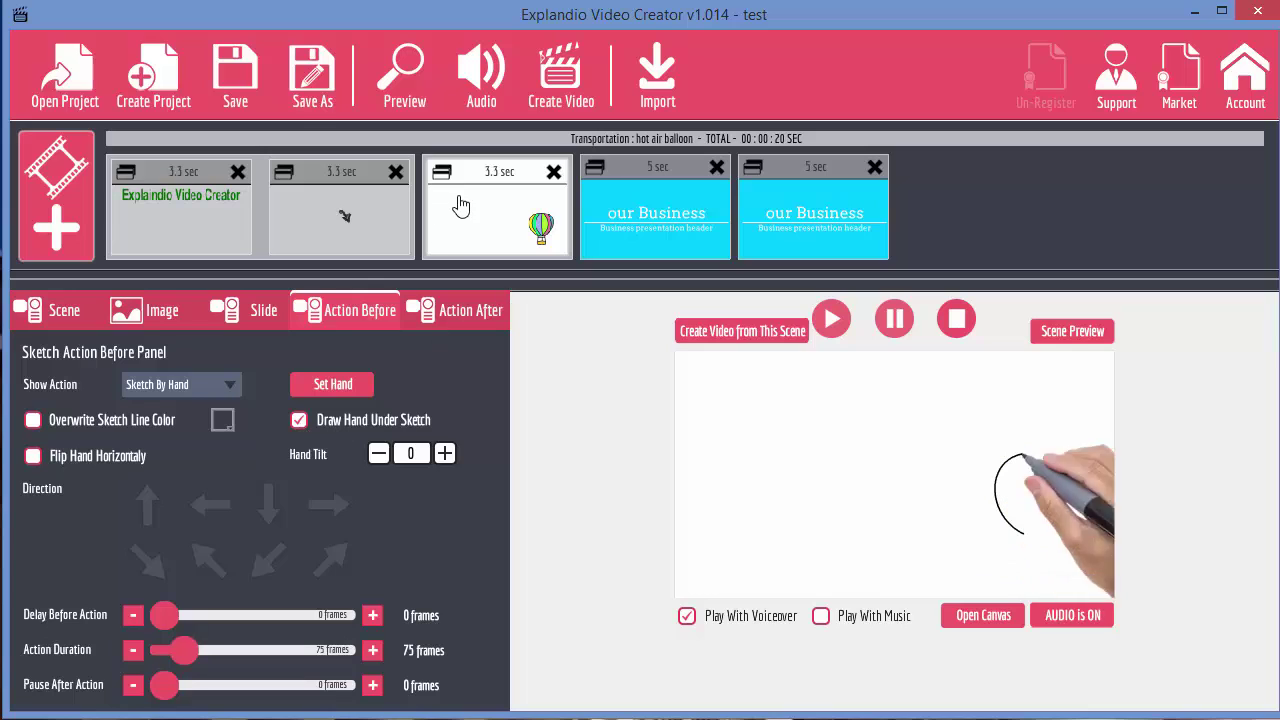
# Step: Choose a different drawing hand from the Pen Gallery for the balloon sketch
pyautogui.click(338, 387)
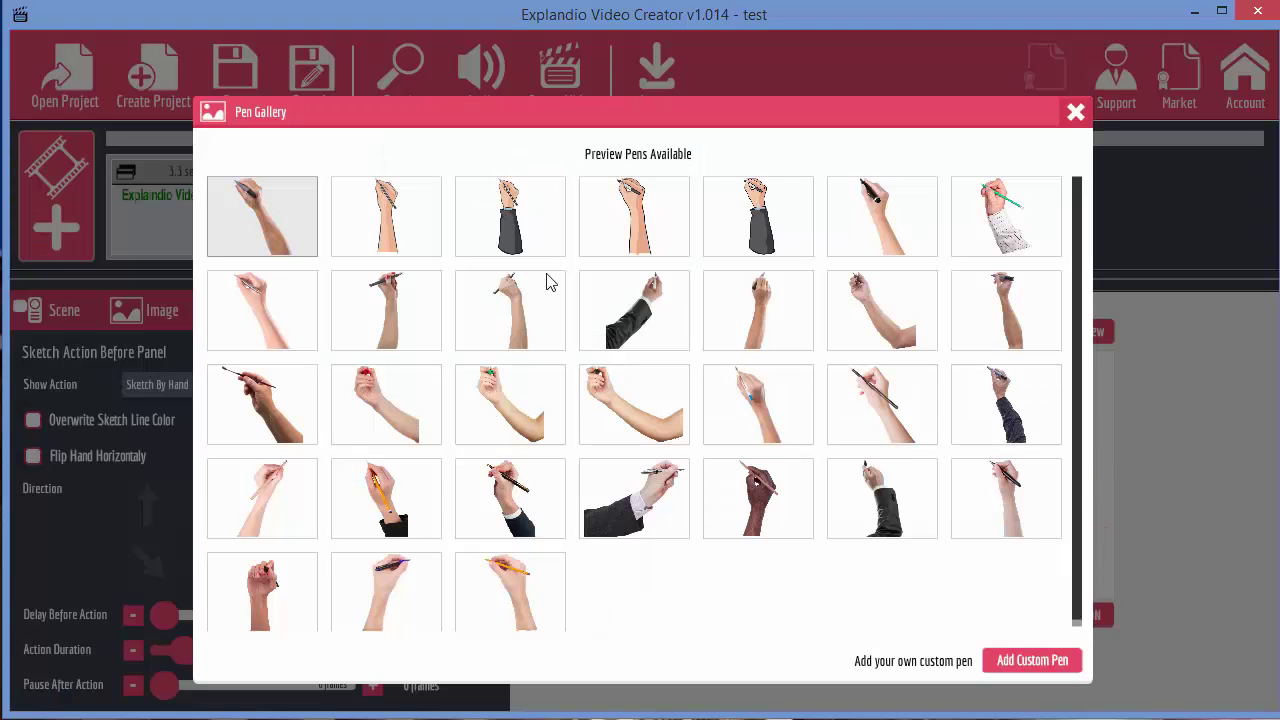
pyautogui.click(364, 395)
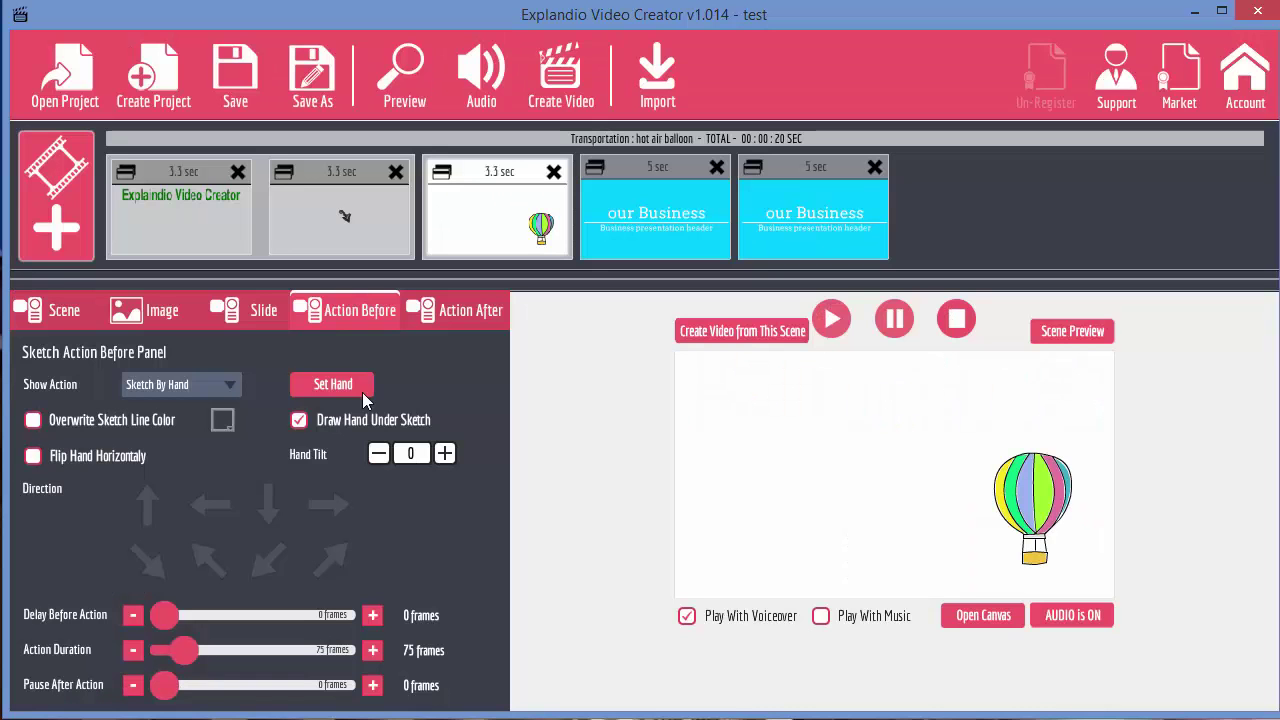
pyautogui.click(484, 177)
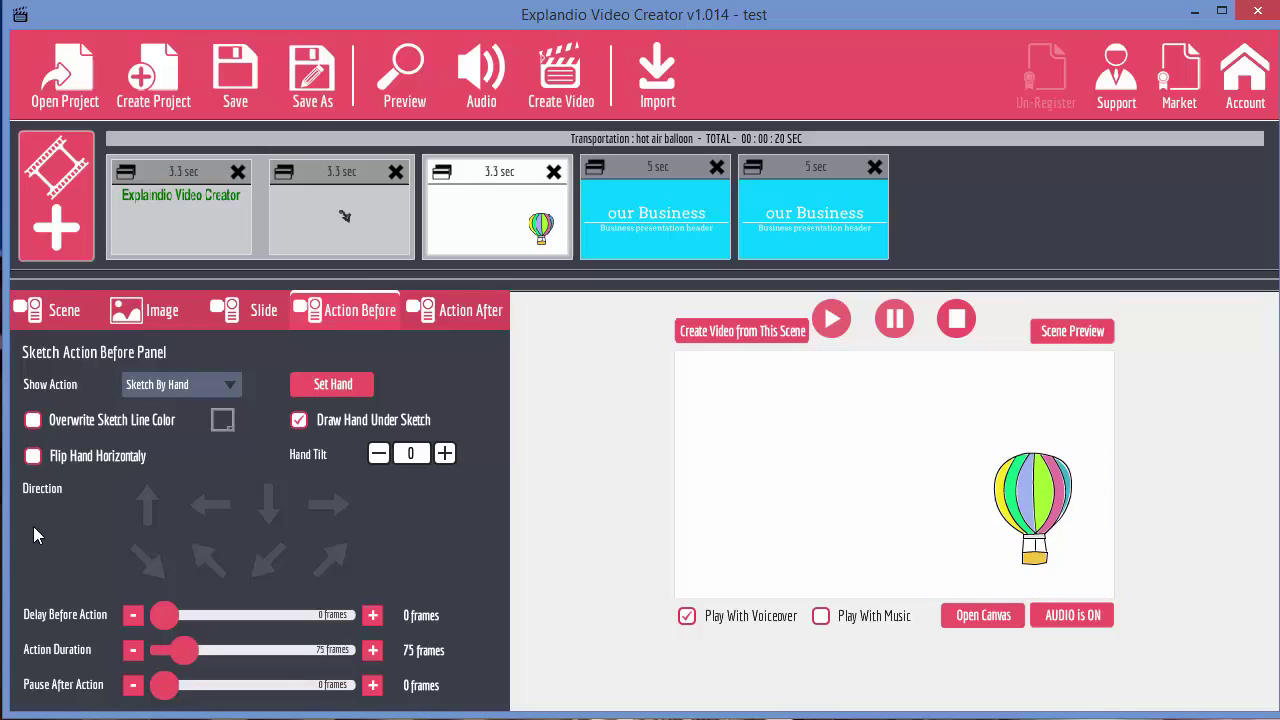
pyautogui.click(537, 238)
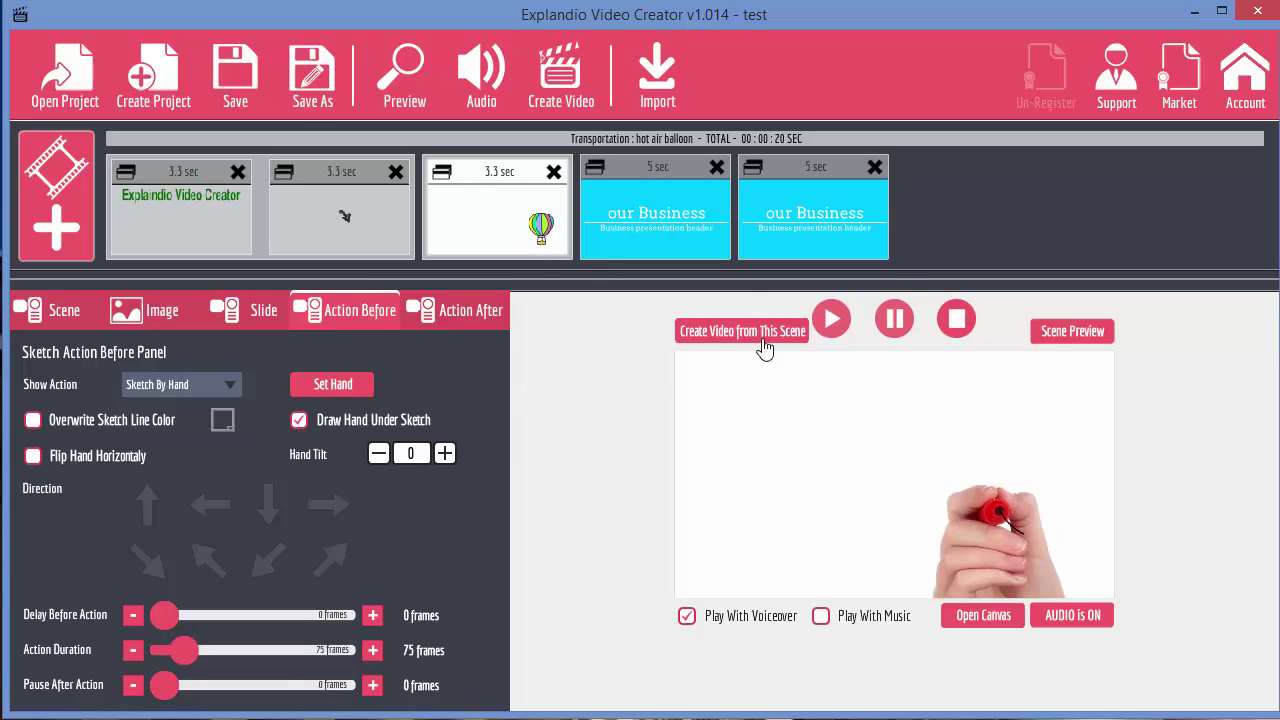
# Step: Tilt the drawing hand to -14 and flip it horizontally
pyautogui.click(443, 455)
pyautogui.moveTo(443, 455); pyautogui.dragTo(378, 456)
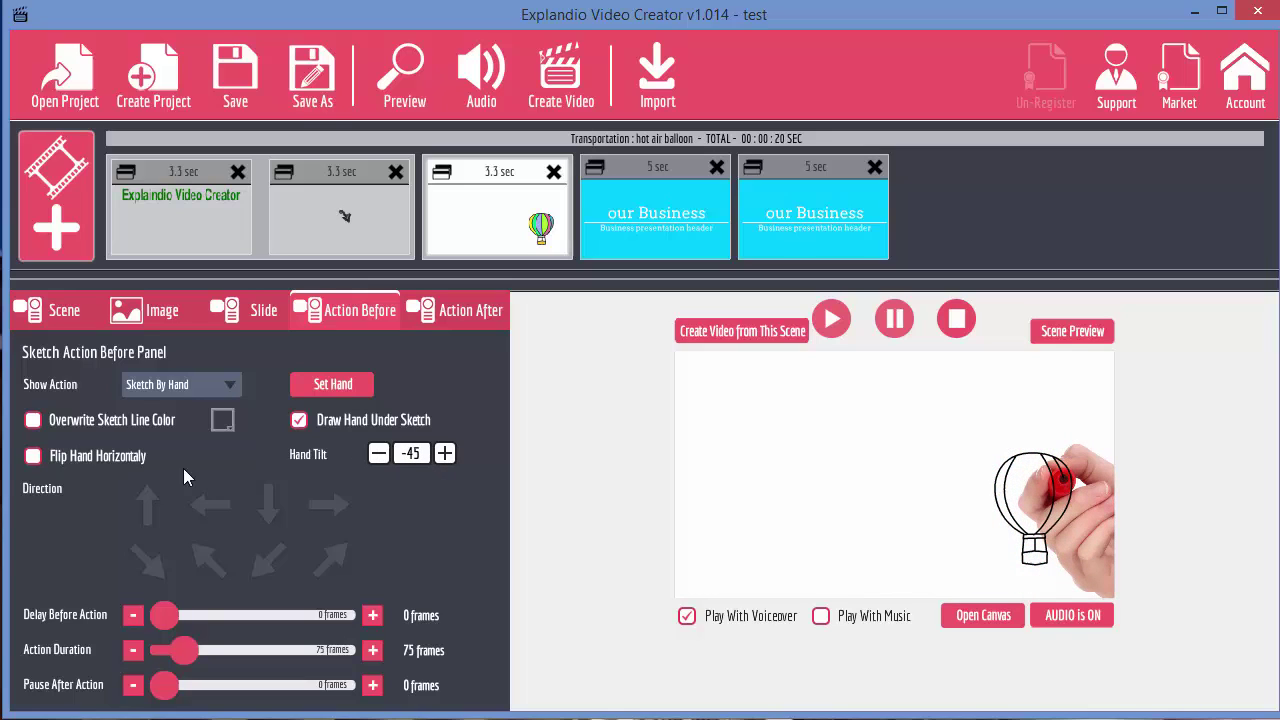
pyautogui.click(33, 457)
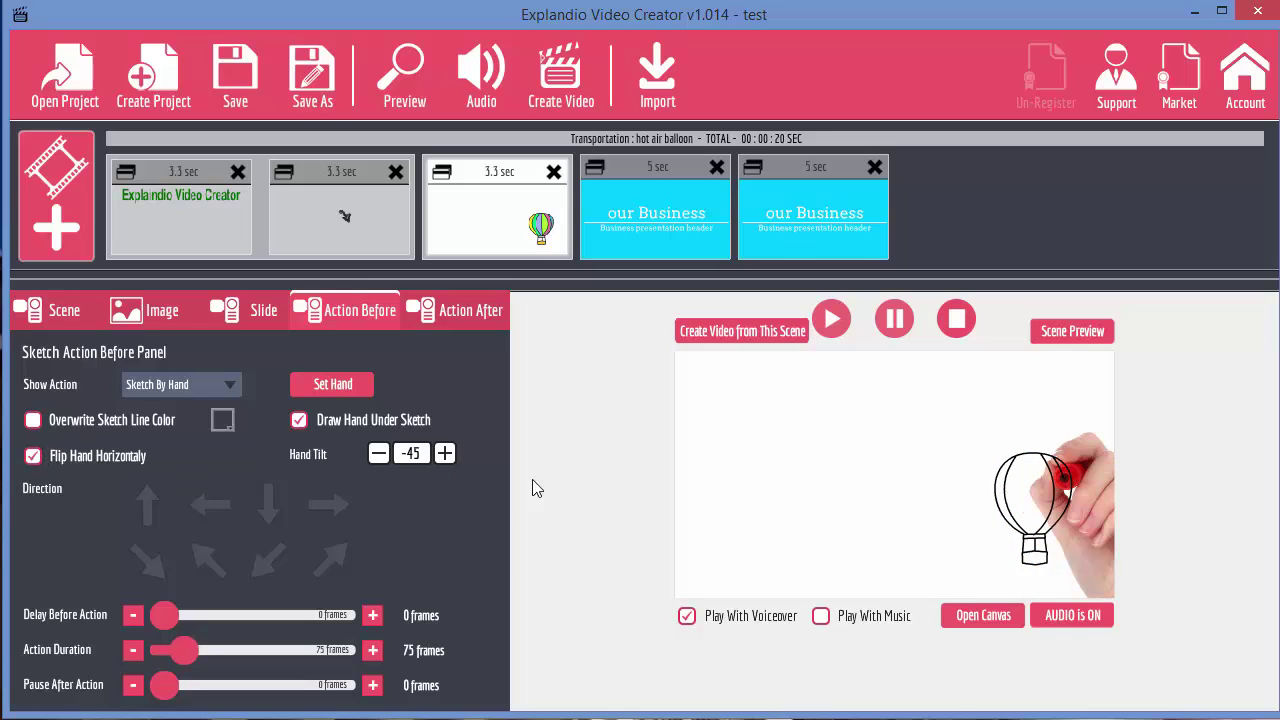
pyautogui.moveTo(378, 464); pyautogui.dragTo(446, 458)
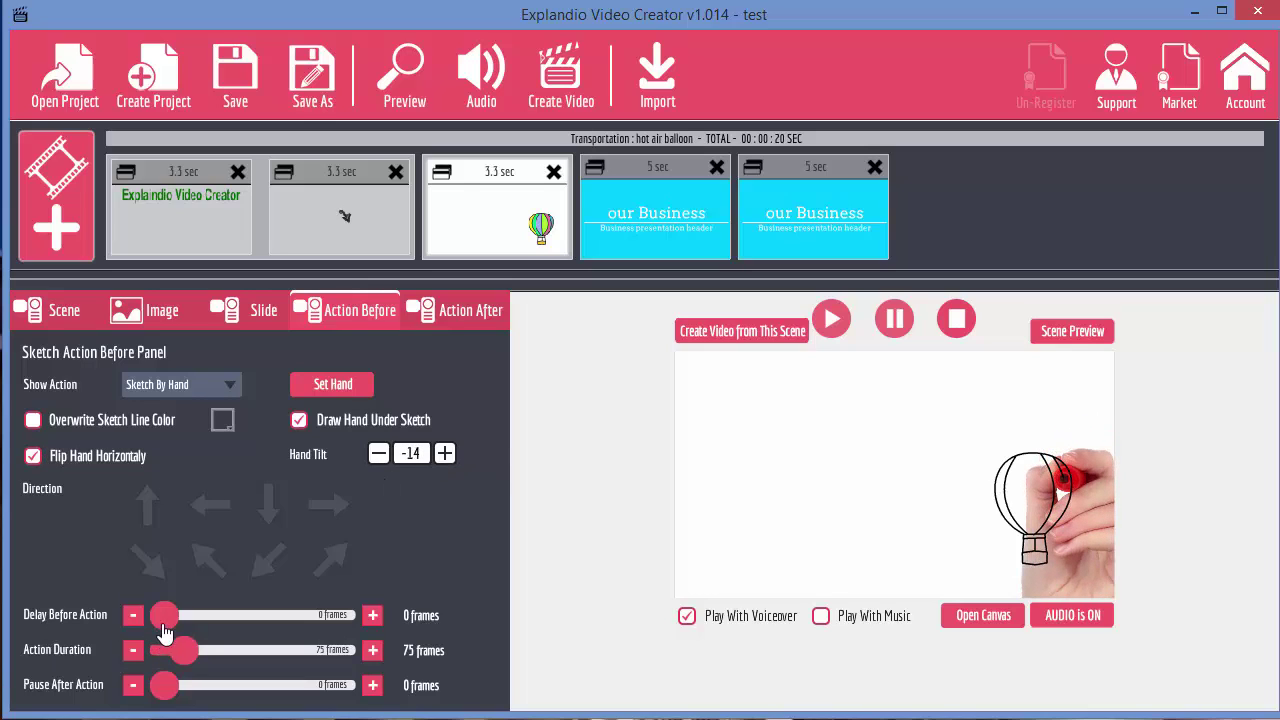
# Step: Set the balloon's Action Duration to 85 frames, leaving Delay and Pause at zero
pyautogui.moveTo(165, 620)
pyautogui.mouseDown()
pyautogui.moveTo(181, 621)
pyautogui.moveTo(140, 628)
pyautogui.moveTo(205, 653)
pyautogui.moveTo(343, 652)
pyautogui.mouseUp()
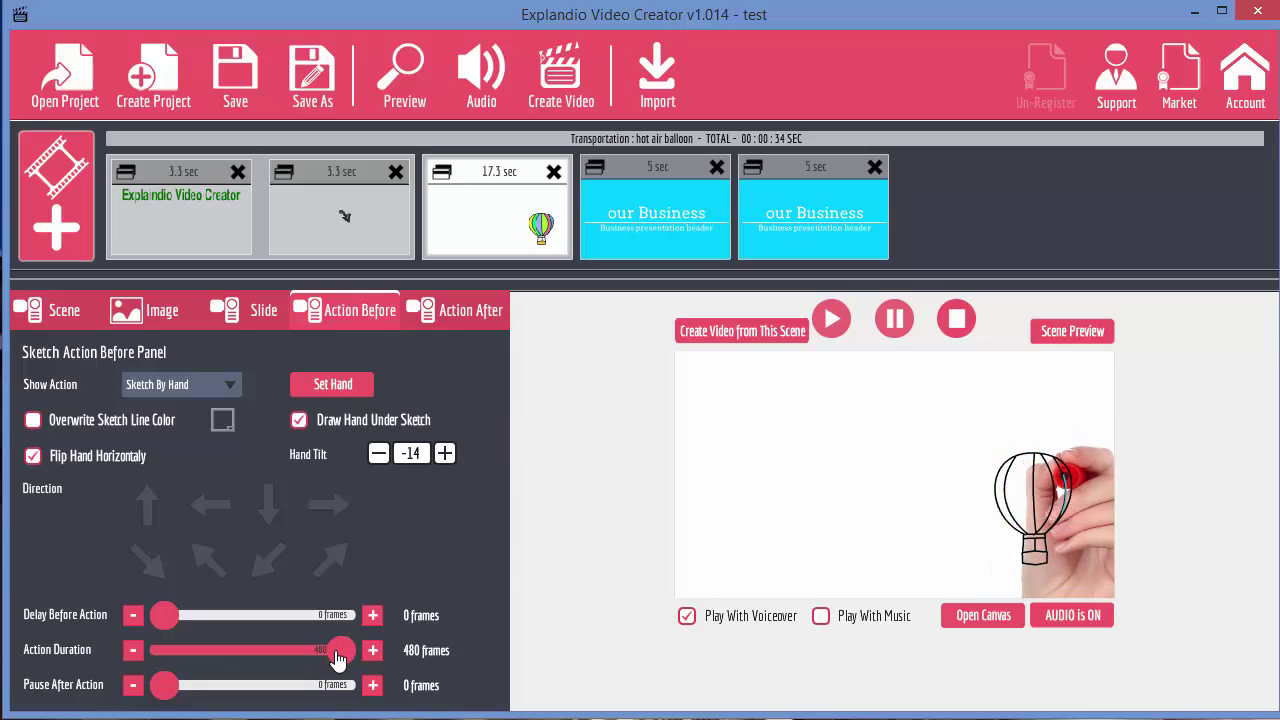
pyautogui.moveTo(338, 657); pyautogui.dragTo(215, 665)
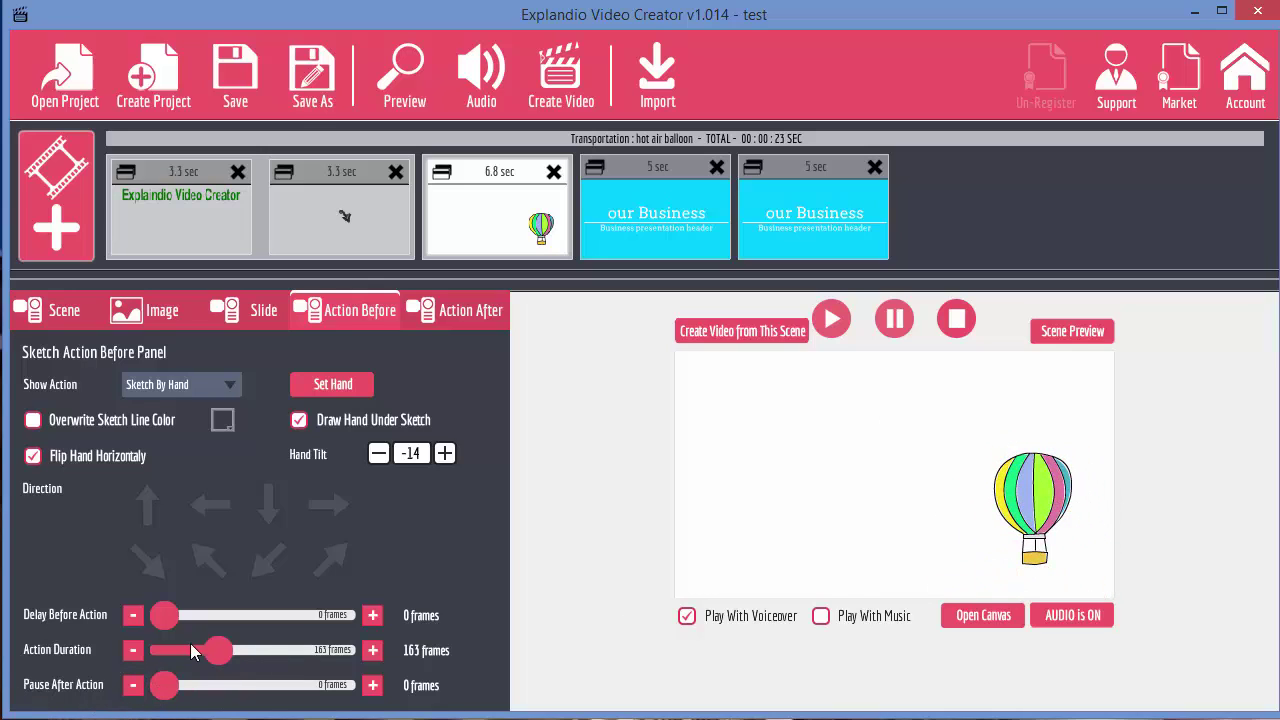
pyautogui.moveTo(168, 694)
pyautogui.mouseDown()
pyautogui.moveTo(194, 690)
pyautogui.moveTo(160, 690)
pyautogui.mouseUp()
pyautogui.moveTo(218, 650); pyautogui.dragTo(188, 650)
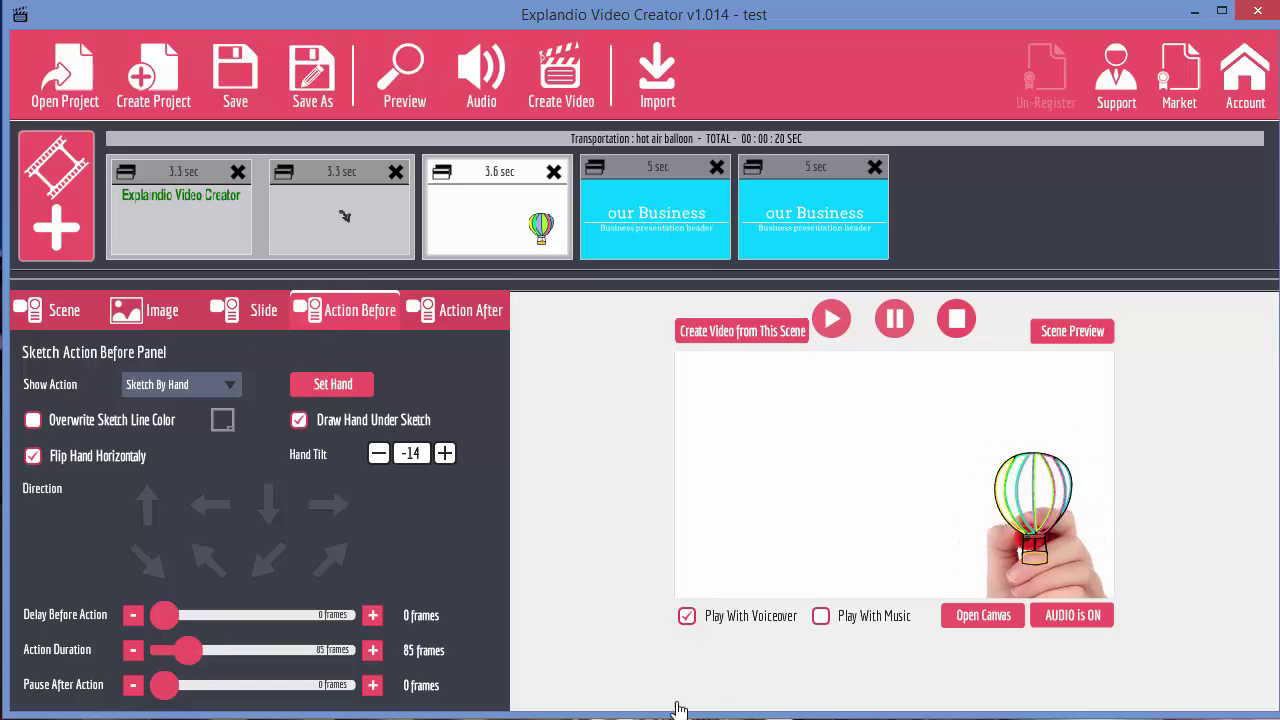
# Step: Switch the balloon's Show Action to Fly In By Hand and untick Draw Hand Under Sketch
pyautogui.click(219, 381)
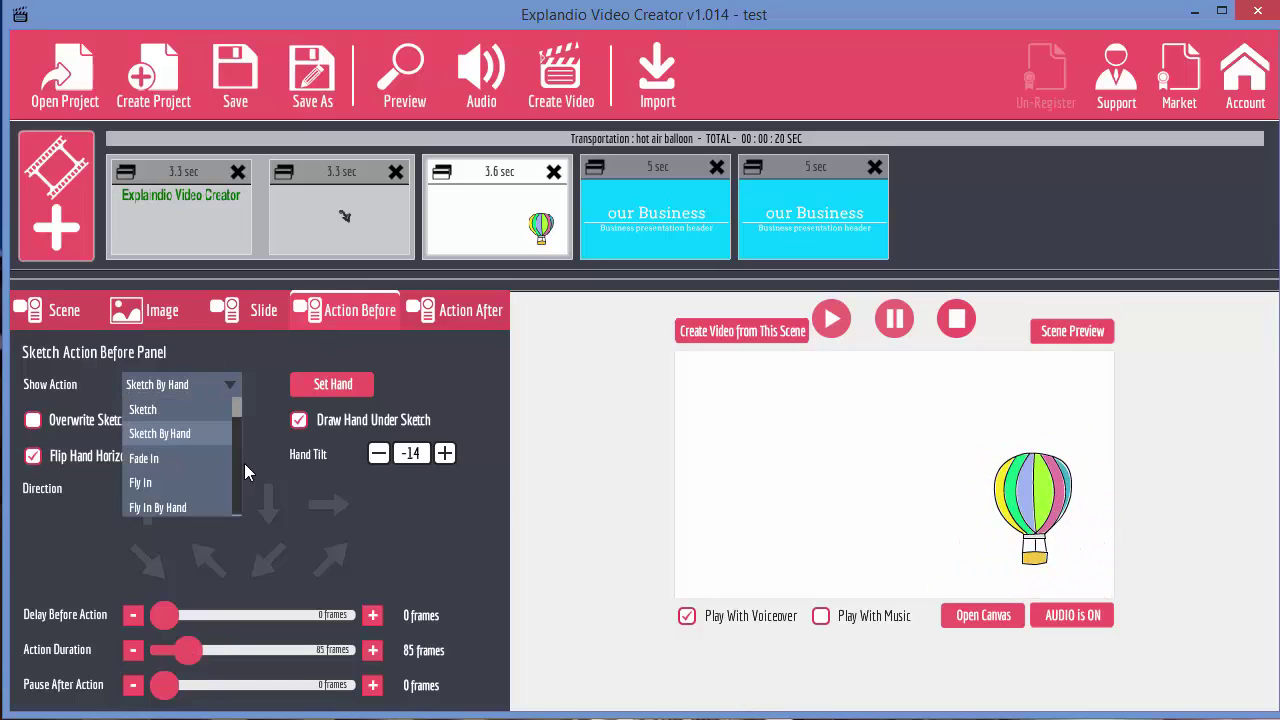
pyautogui.scroll(1, 235, 425)
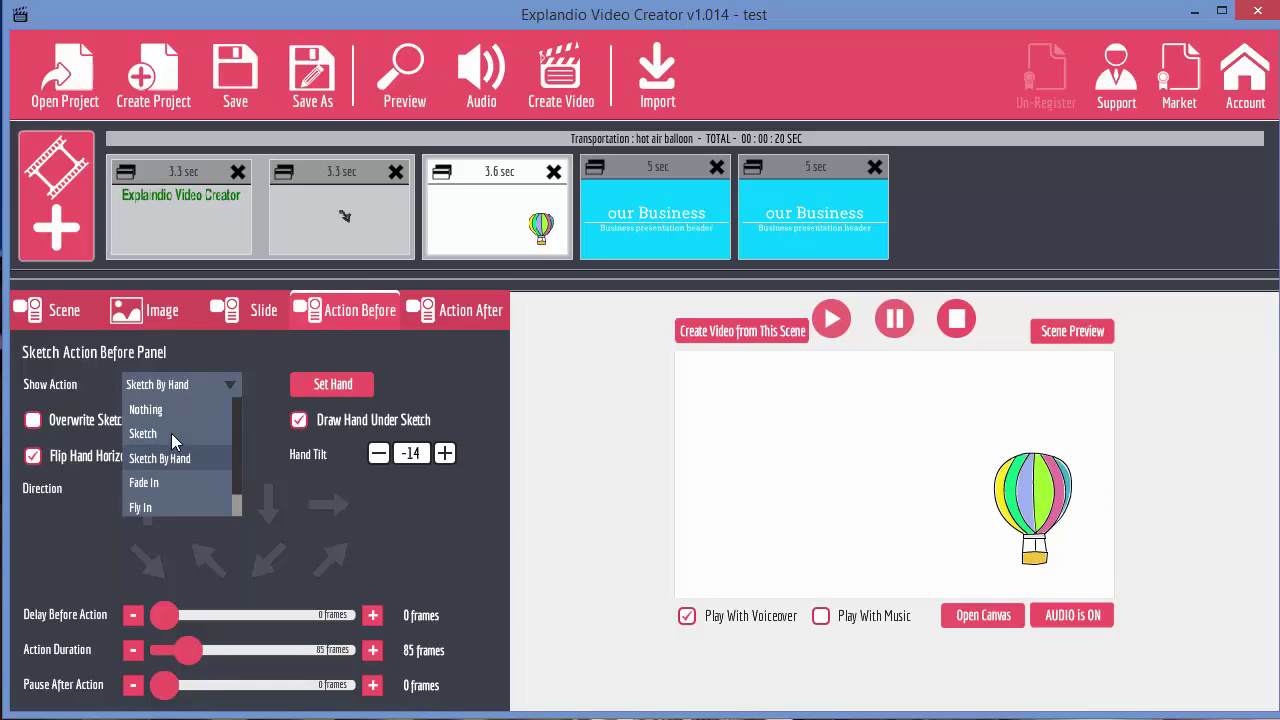
pyautogui.scroll(-1, 238, 500)
pyautogui.scroll(-1, 238, 499)
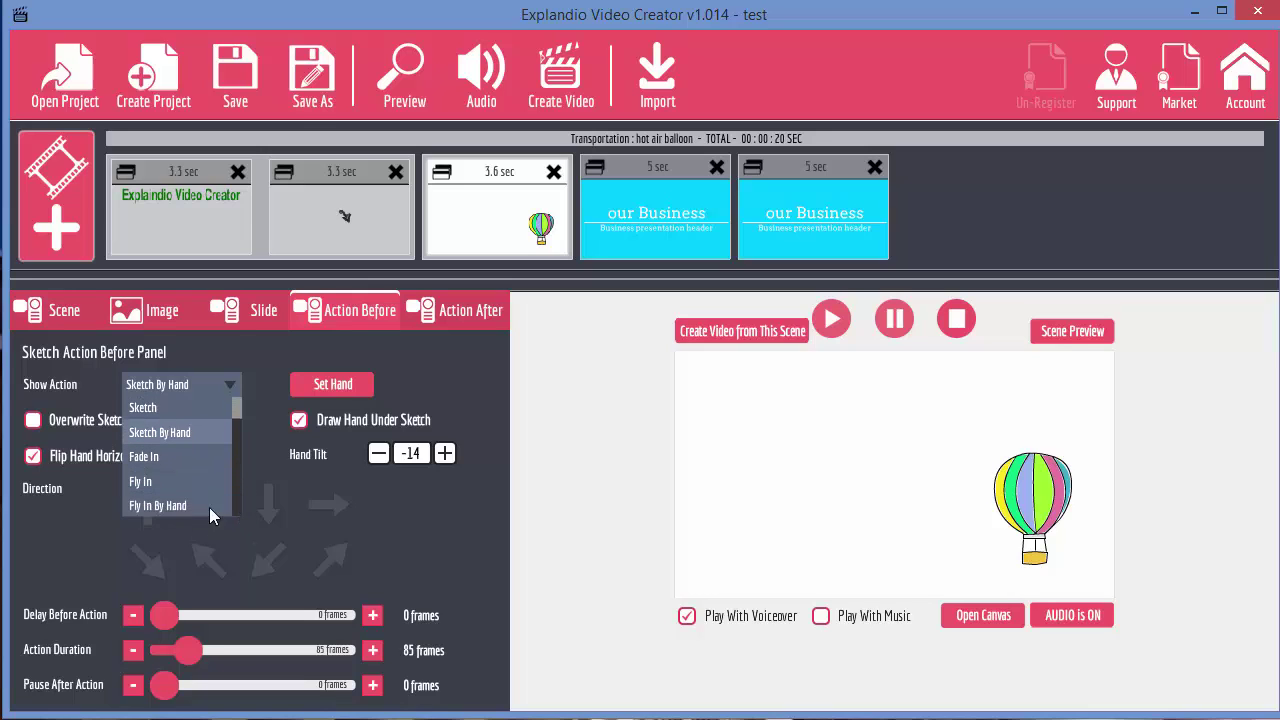
pyautogui.click(188, 502)
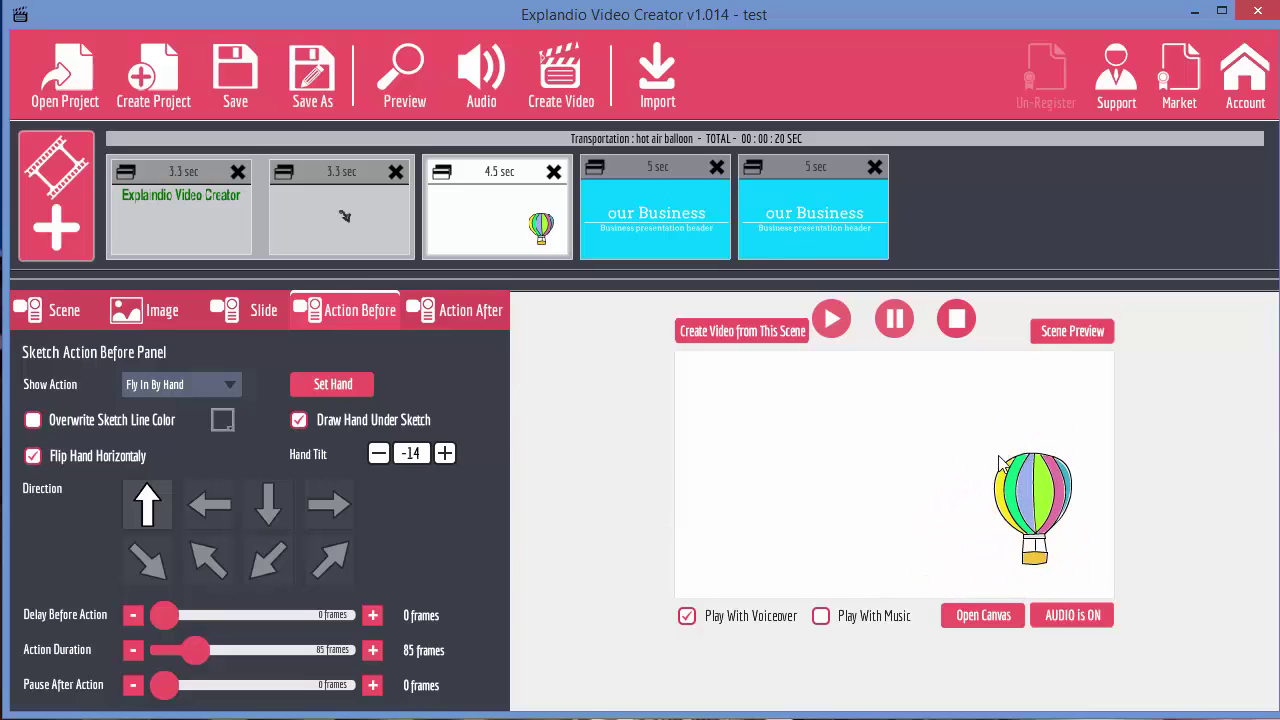
pyautogui.click(298, 421)
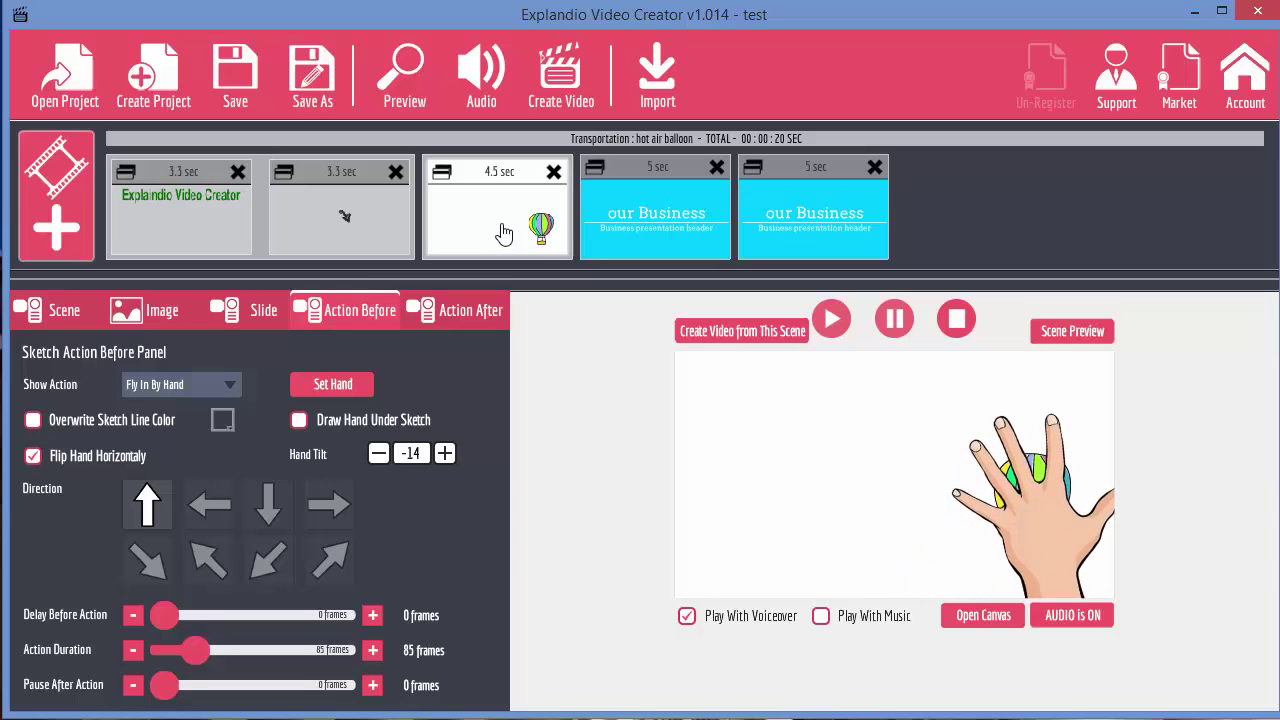
# Step: Pick a different hand for the fly-in and shorten it to 20 frames
pyautogui.click(338, 388)
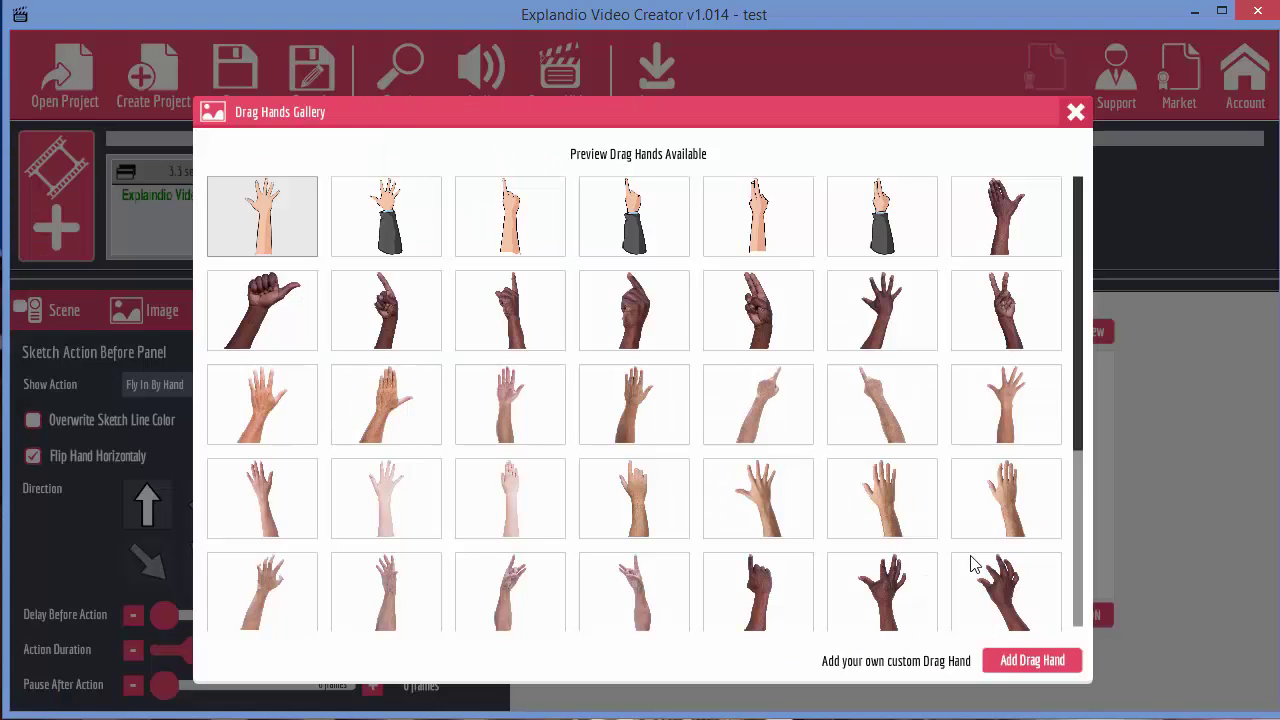
pyautogui.click(270, 403)
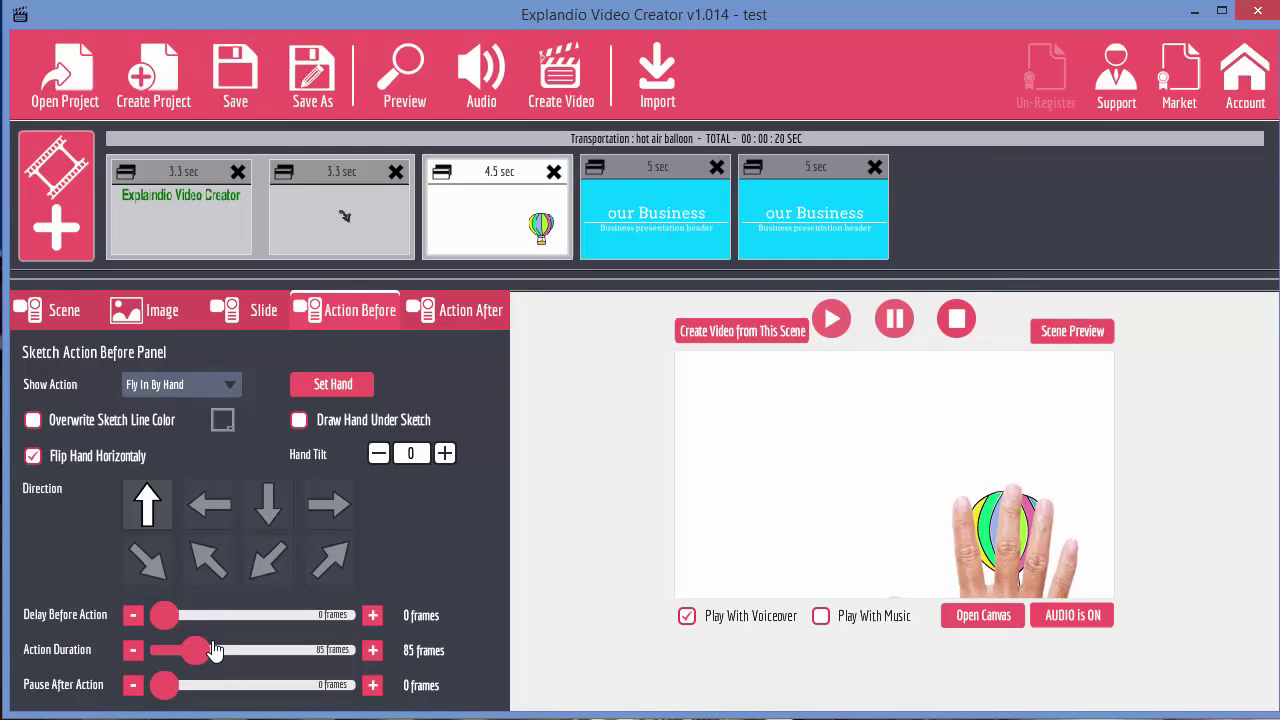
pyautogui.moveTo(199, 657); pyautogui.dragTo(168, 655)
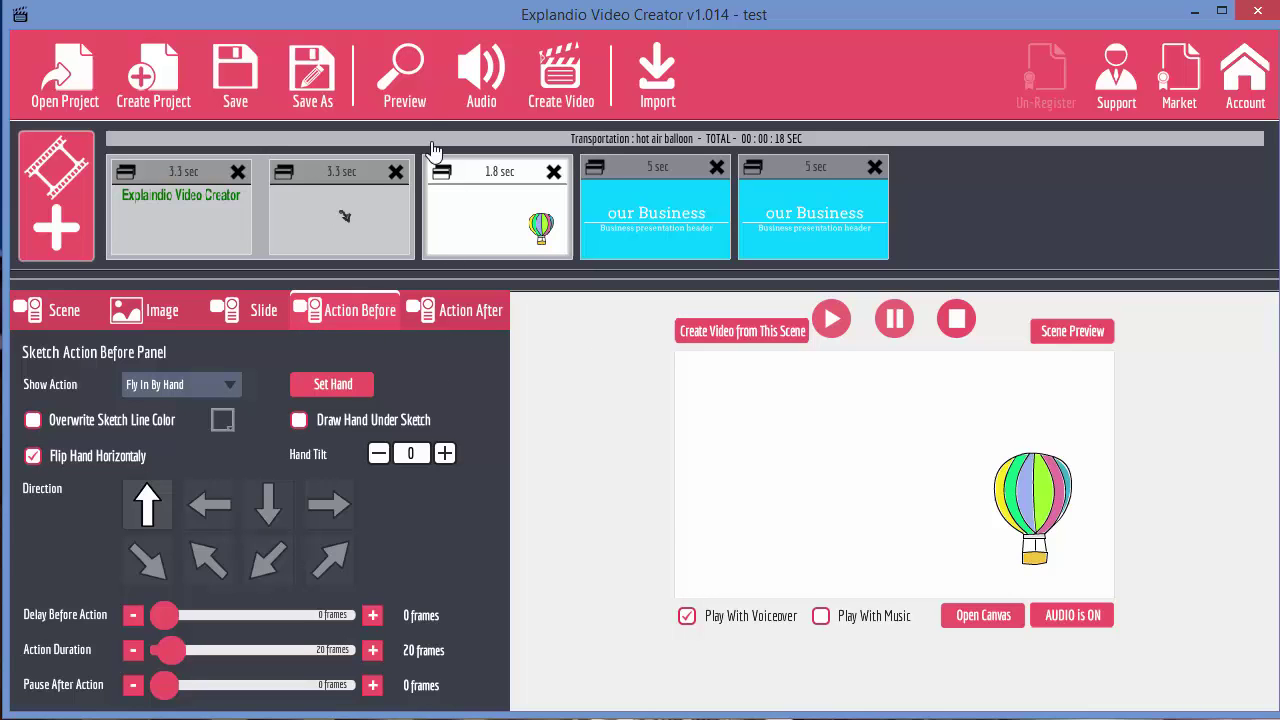
pyautogui.click(402, 72)
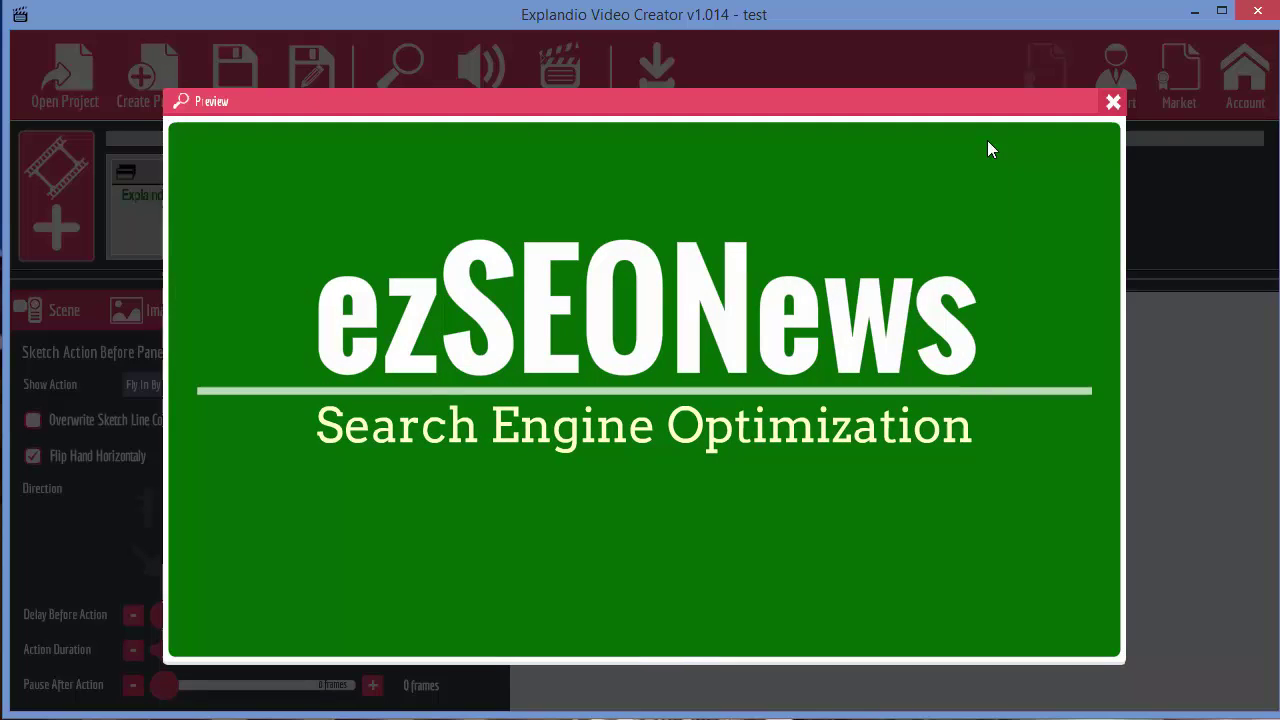
pyautogui.click(1113, 101)
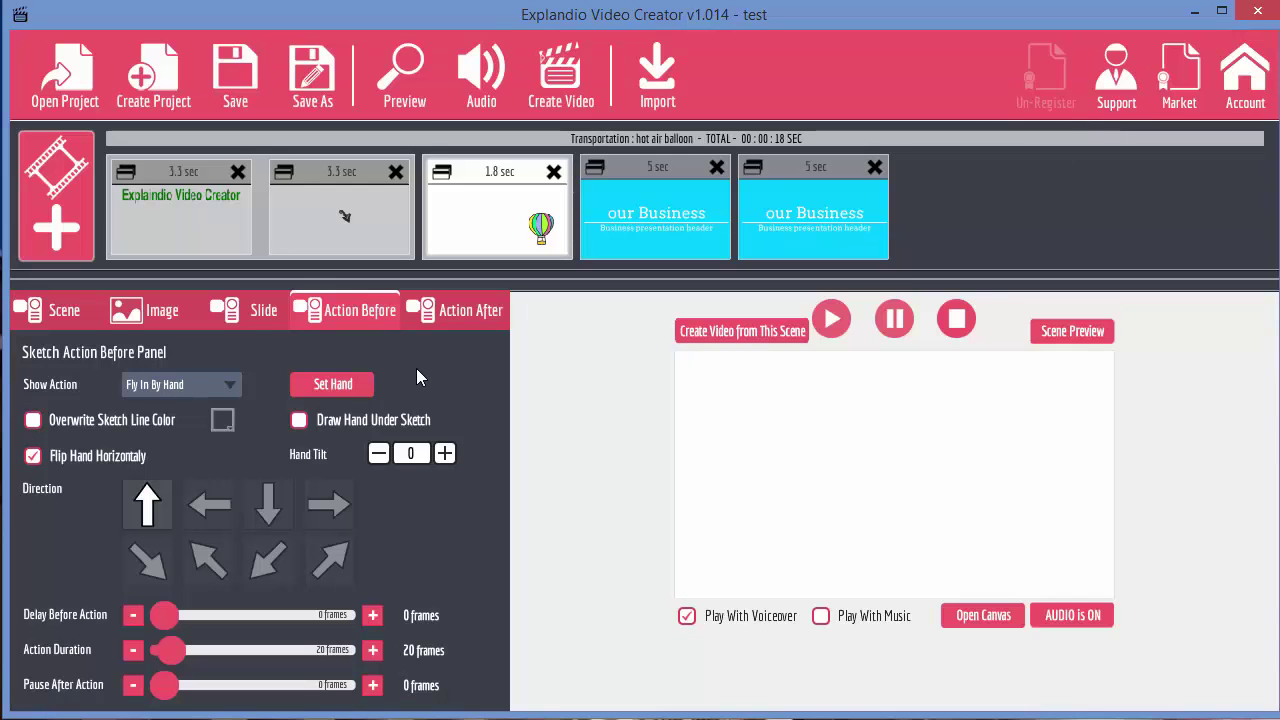
# Step: Give the arrow scene a Fly Out By Hand exit and preview the video
pyautogui.click(472, 314)
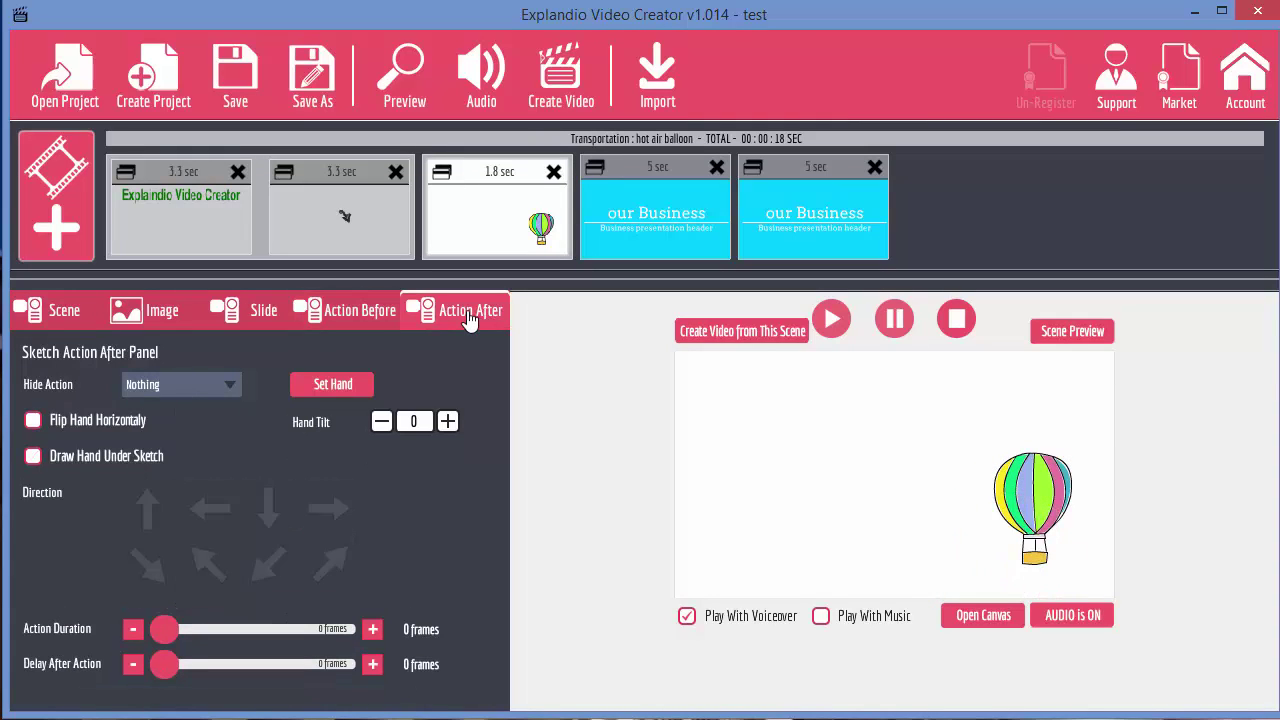
pyautogui.click(334, 210)
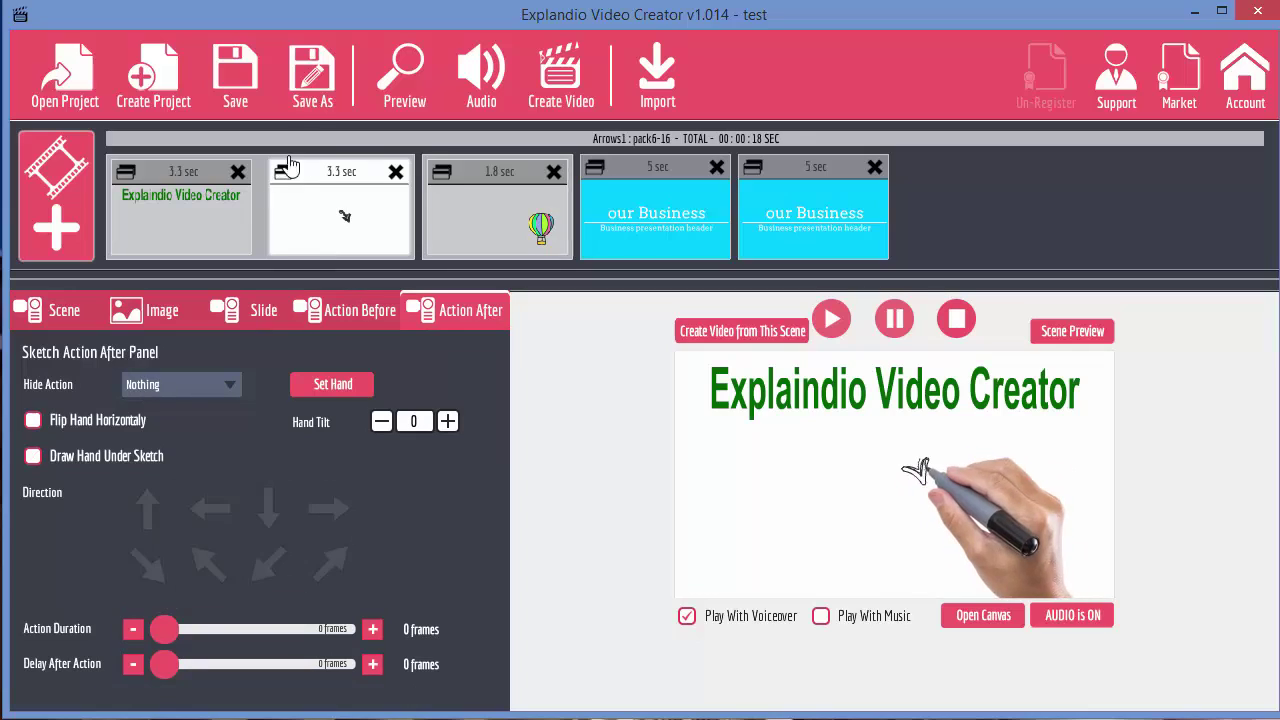
pyautogui.click(225, 384)
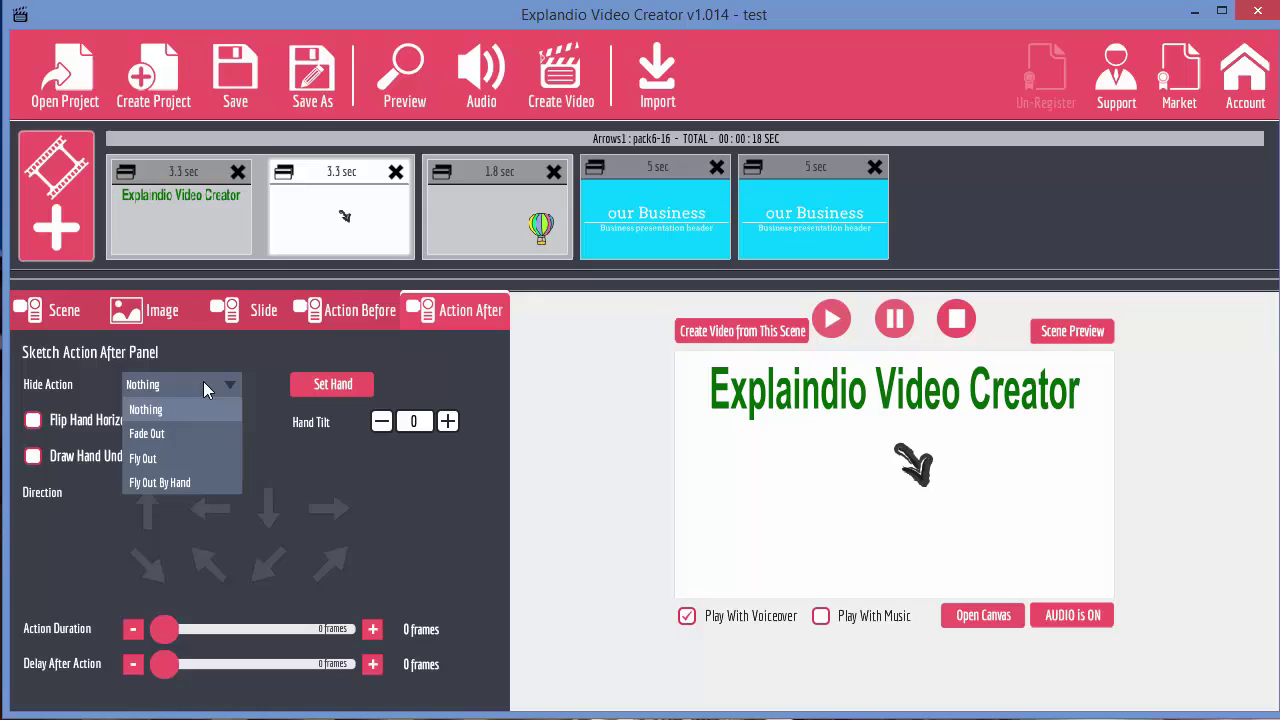
pyautogui.click(165, 482)
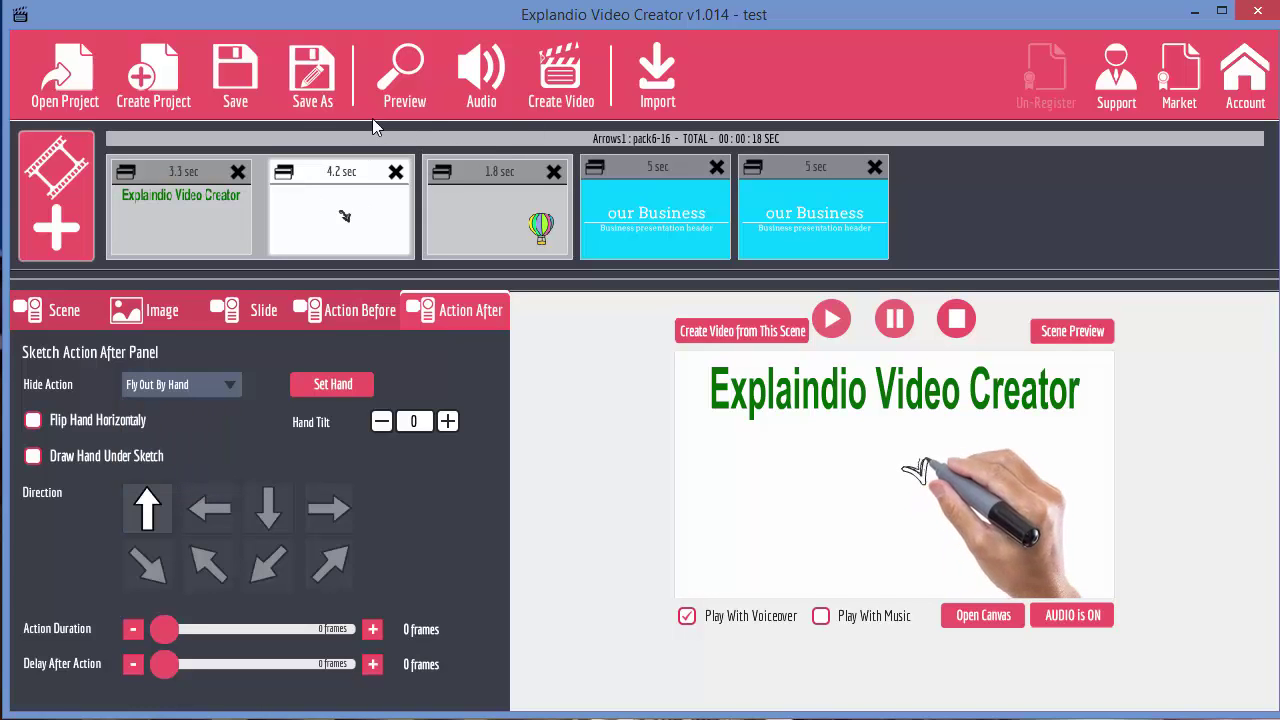
pyautogui.click(411, 67)
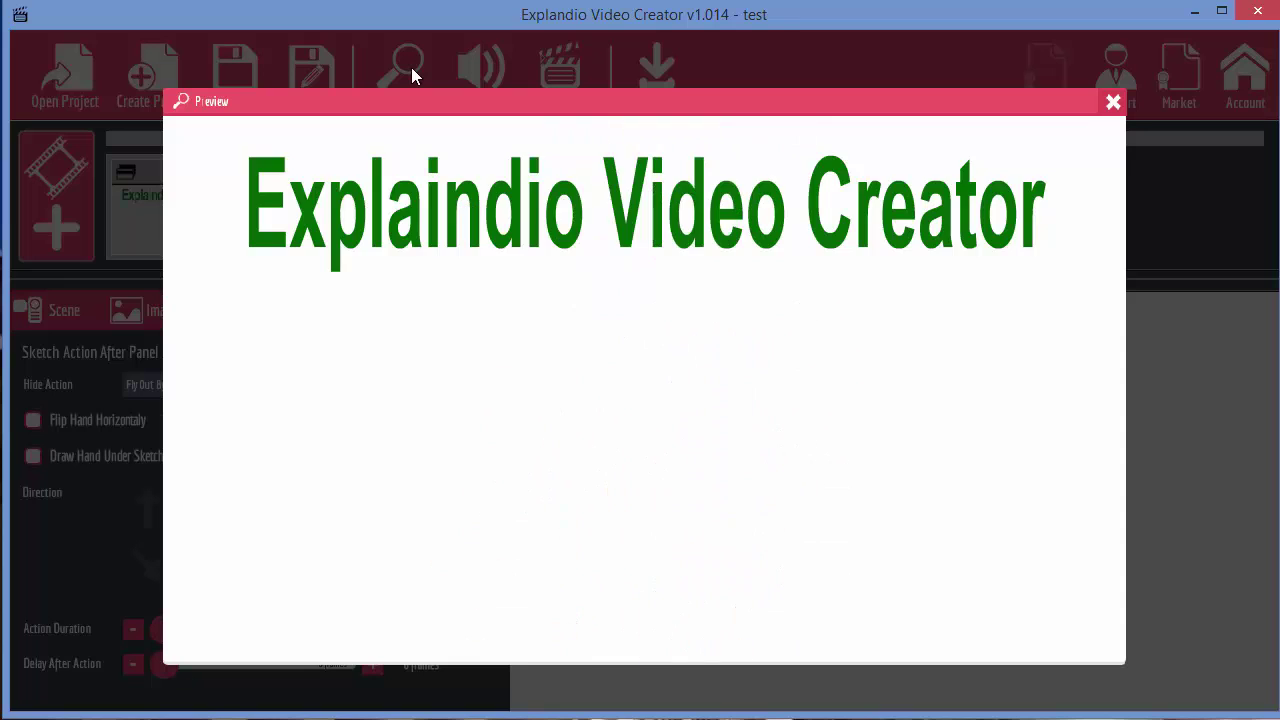
pyautogui.click(1112, 101)
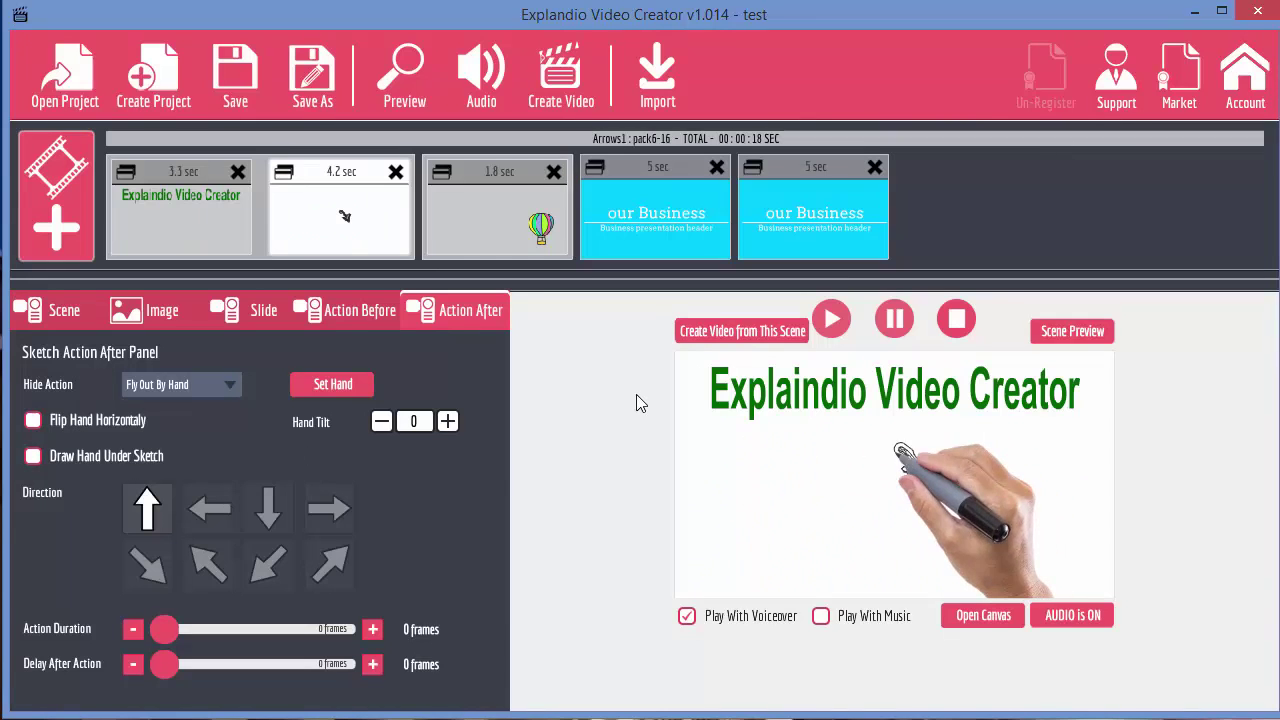
# Step: Send the arrow's hand fly-out down-right over 38 frames and preview the result
pyautogui.click(148, 566)
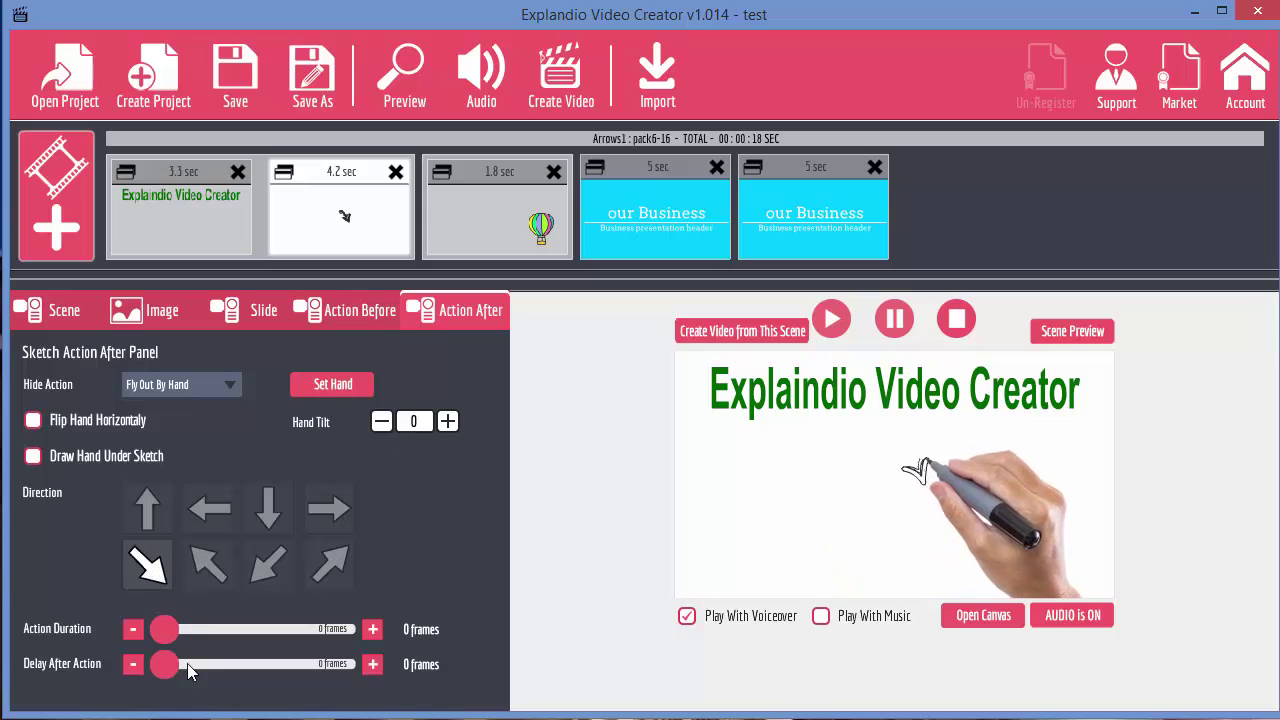
pyautogui.moveTo(164, 628); pyautogui.dragTo(177, 628)
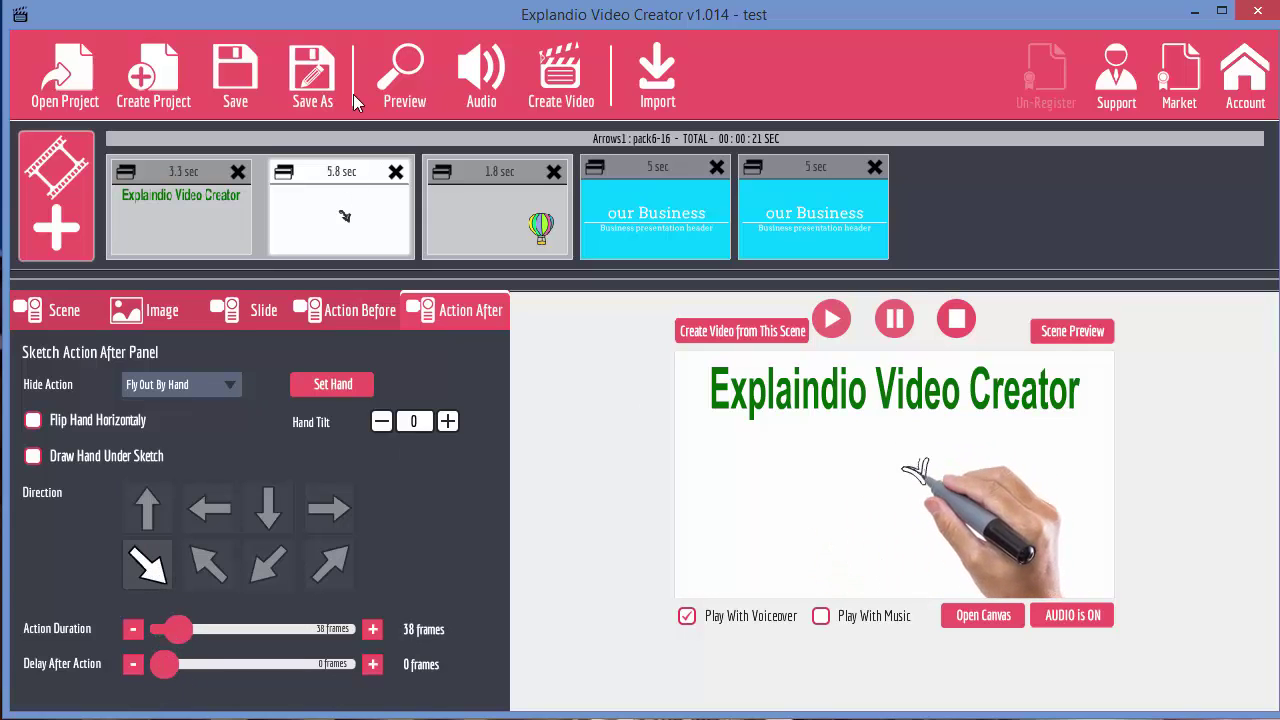
pyautogui.click(393, 80)
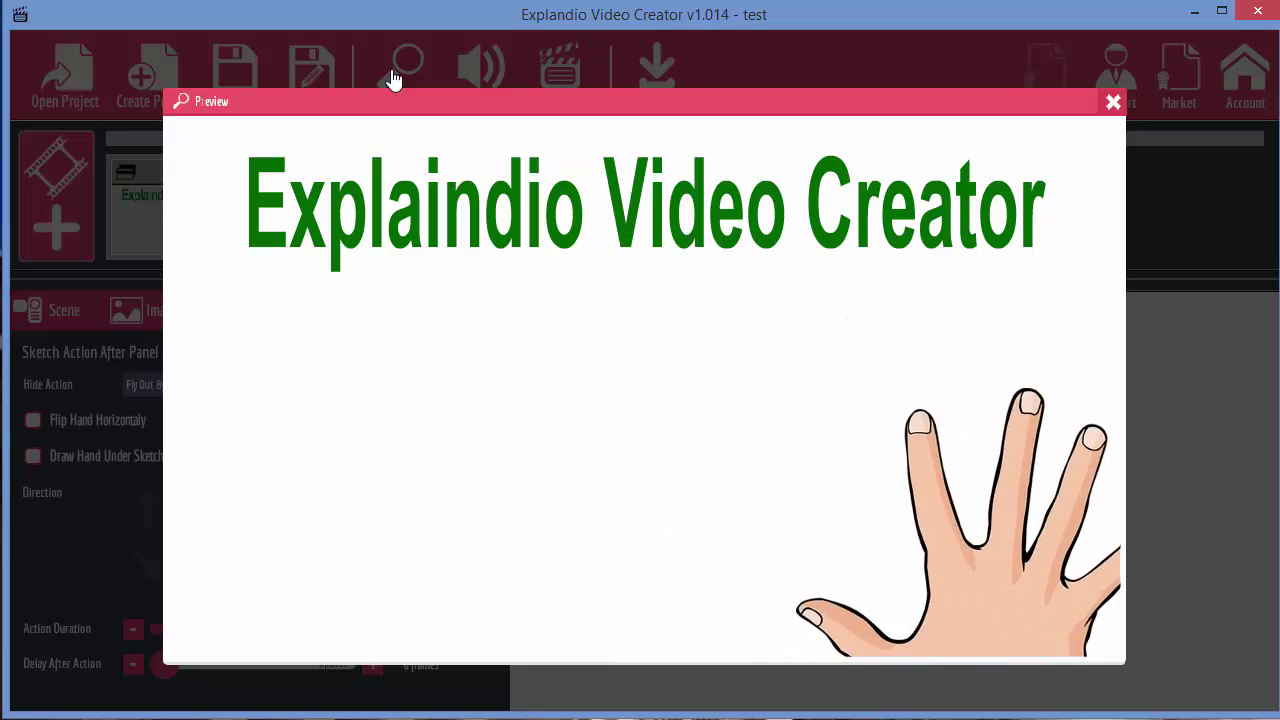
pyautogui.click(1113, 101)
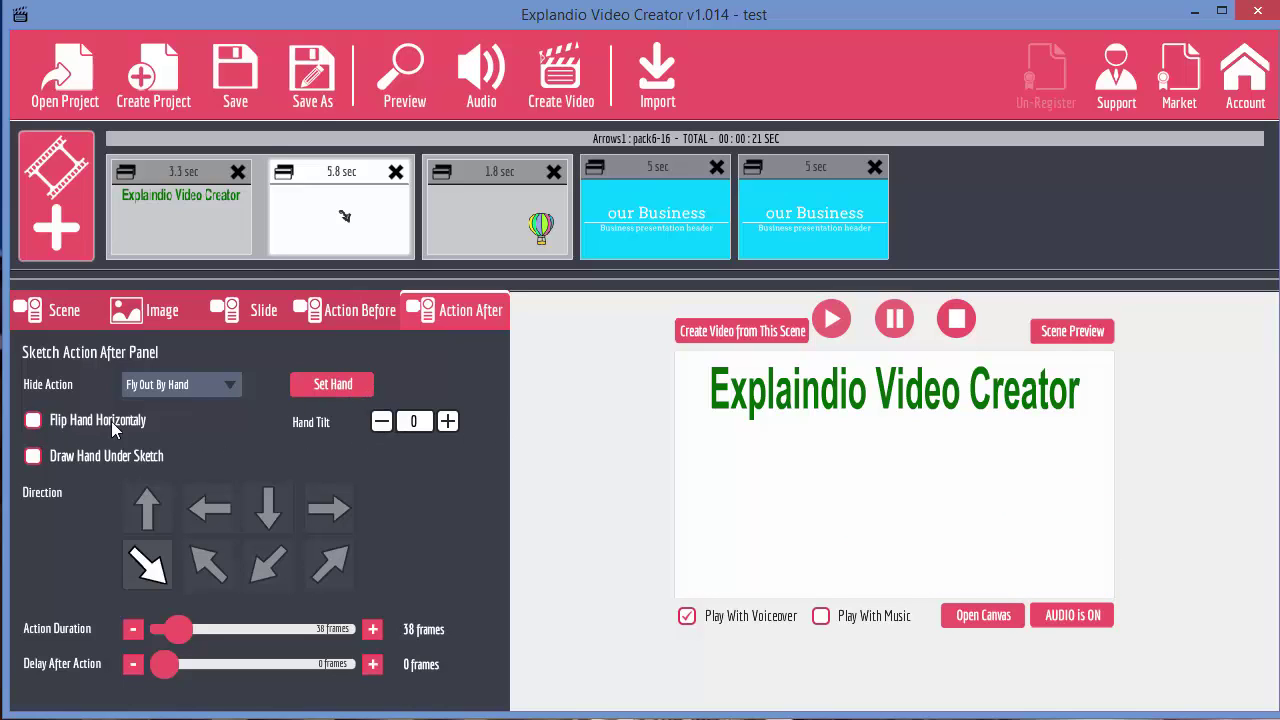
pyautogui.click(358, 314)
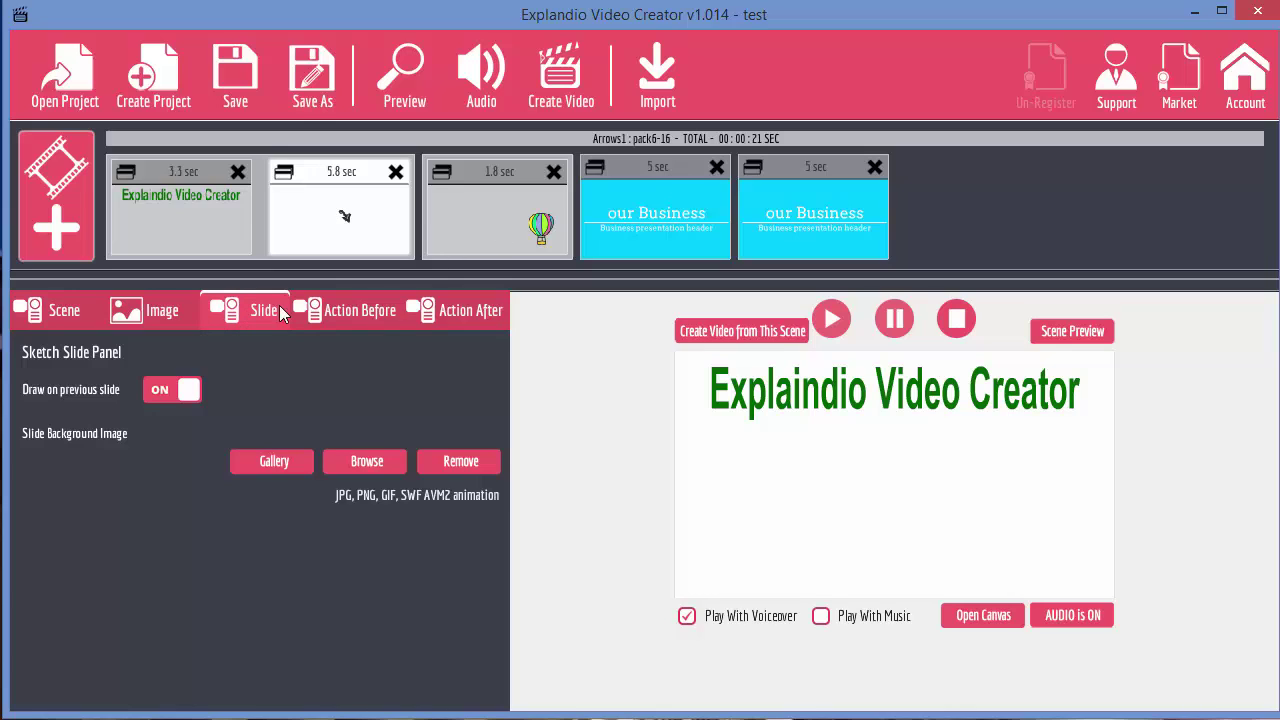
# Step: Select the balloon scene and review its Action Before and Action After settings, ending on the intro
pyautogui.click(493, 200)
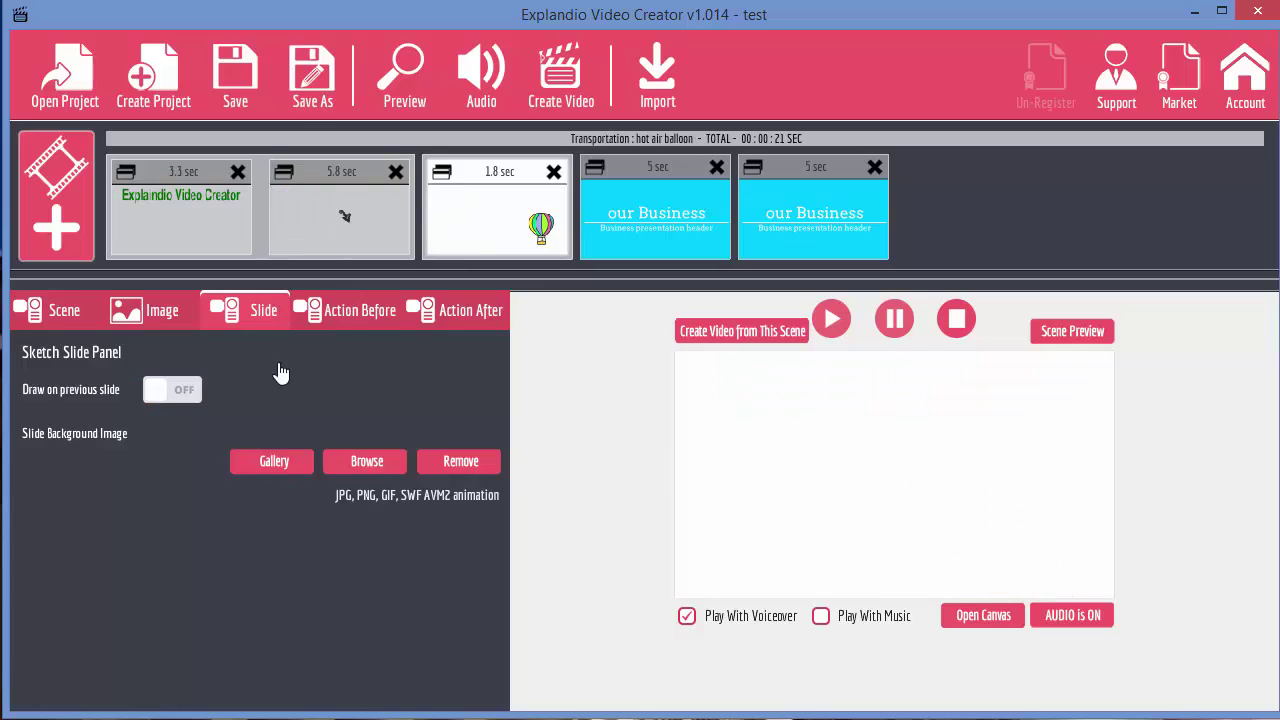
pyautogui.click(355, 316)
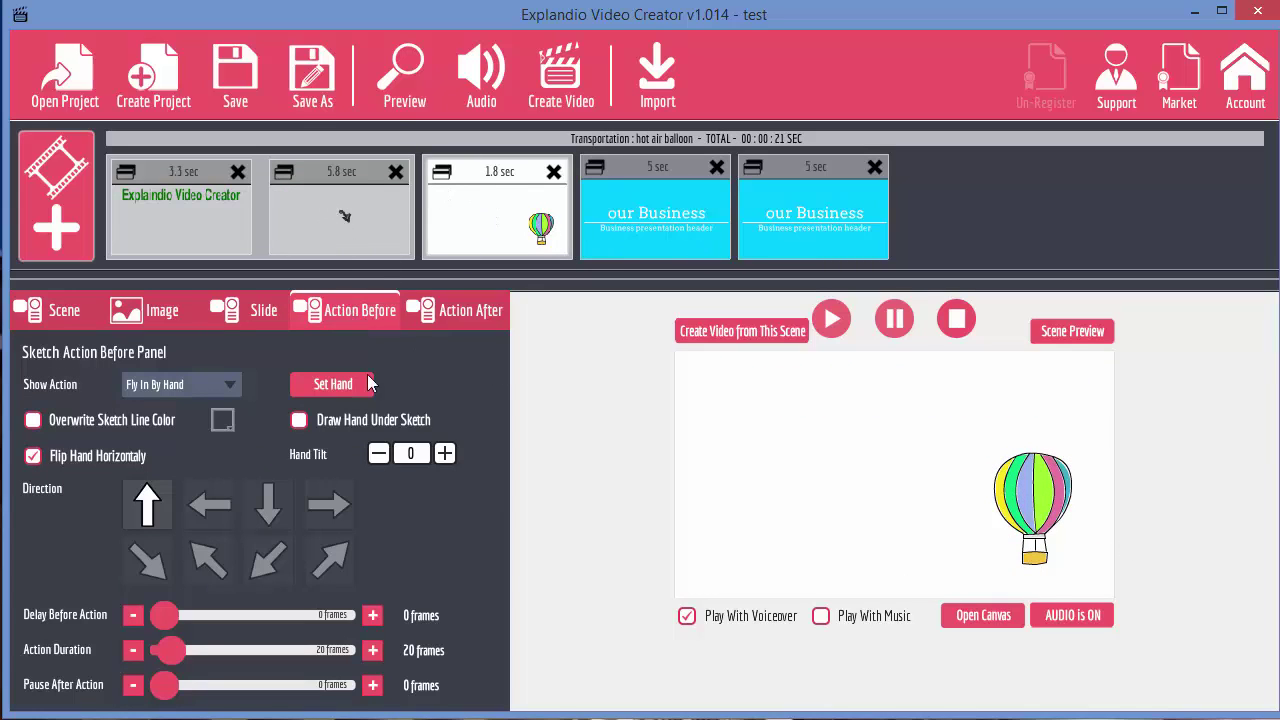
pyautogui.click(462, 320)
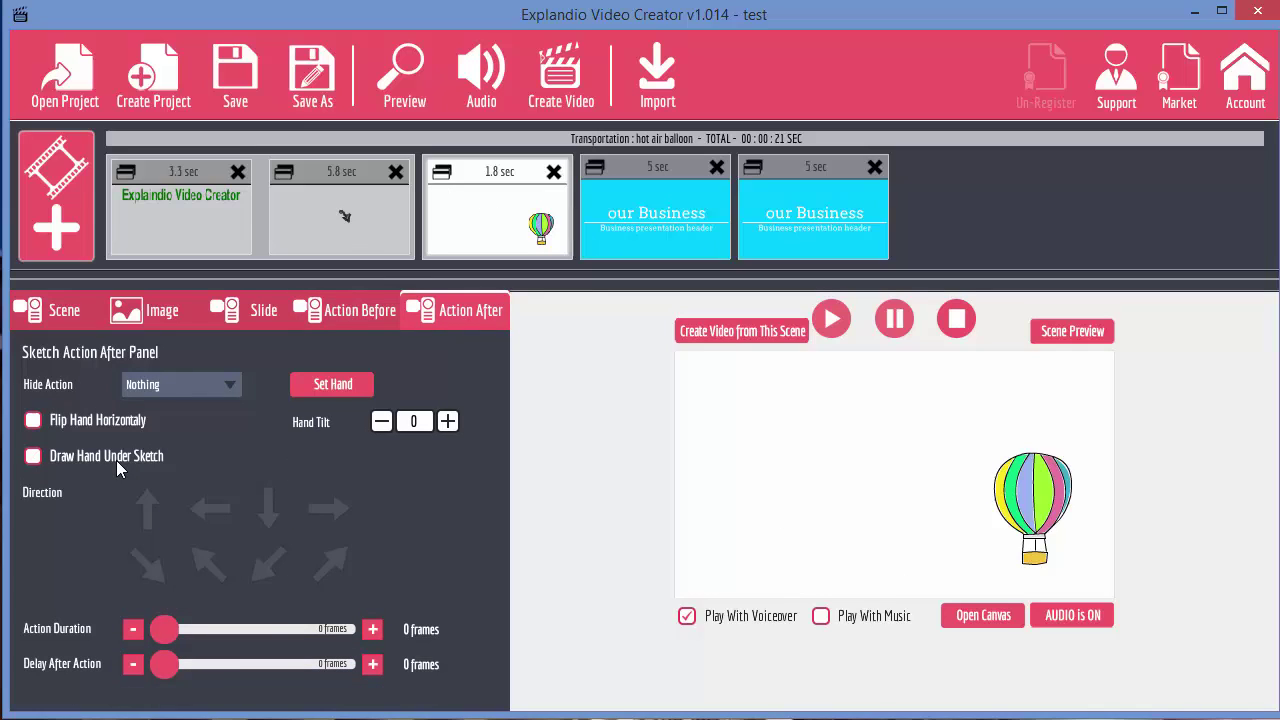
pyautogui.click(325, 318)
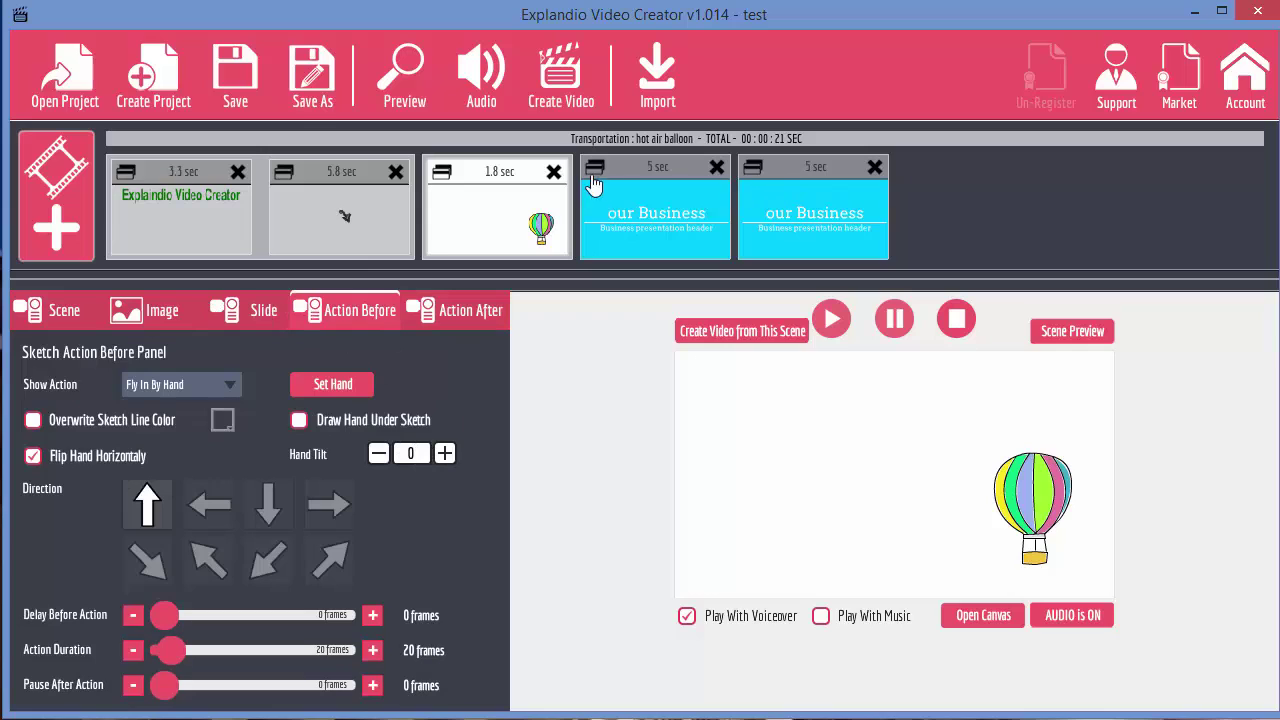
# Step: Move the 5-second 'our Business' scene ahead of the Explaindio text scene, then briefly check Audio settings
pyautogui.moveTo(648, 178); pyautogui.dragTo(163, 187)
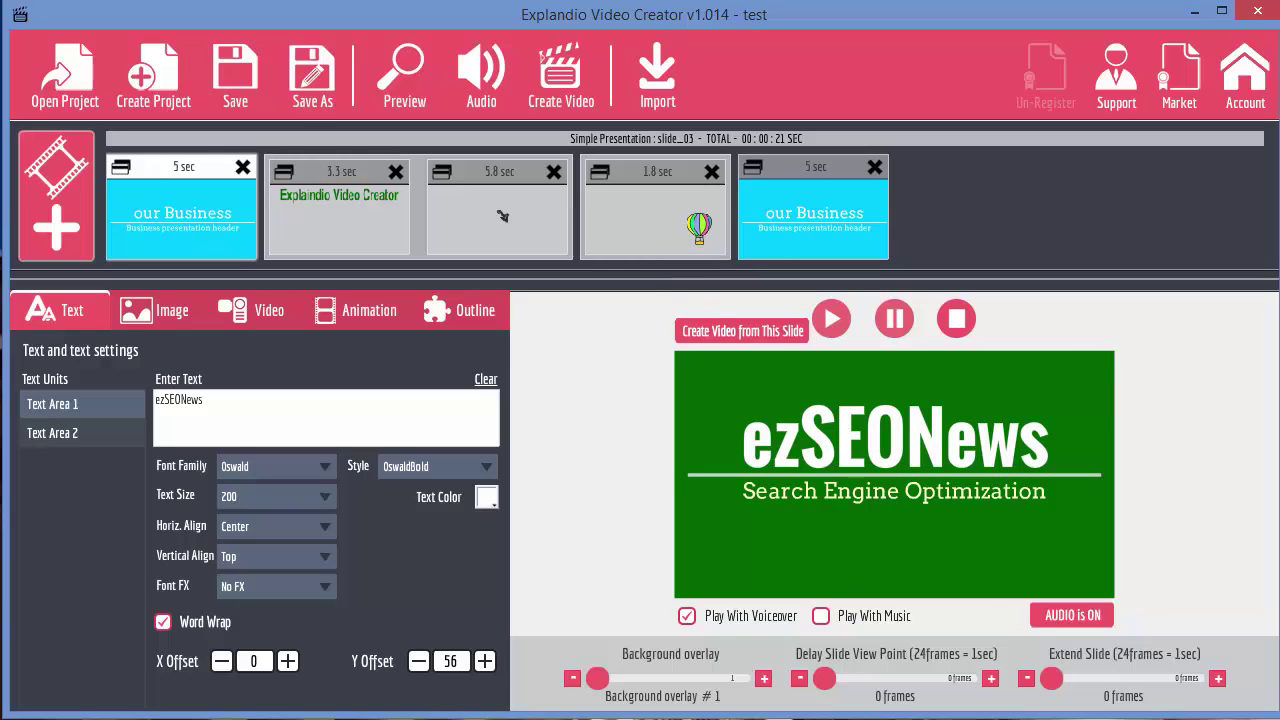
pyautogui.click(479, 78)
pyautogui.click(1075, 152)
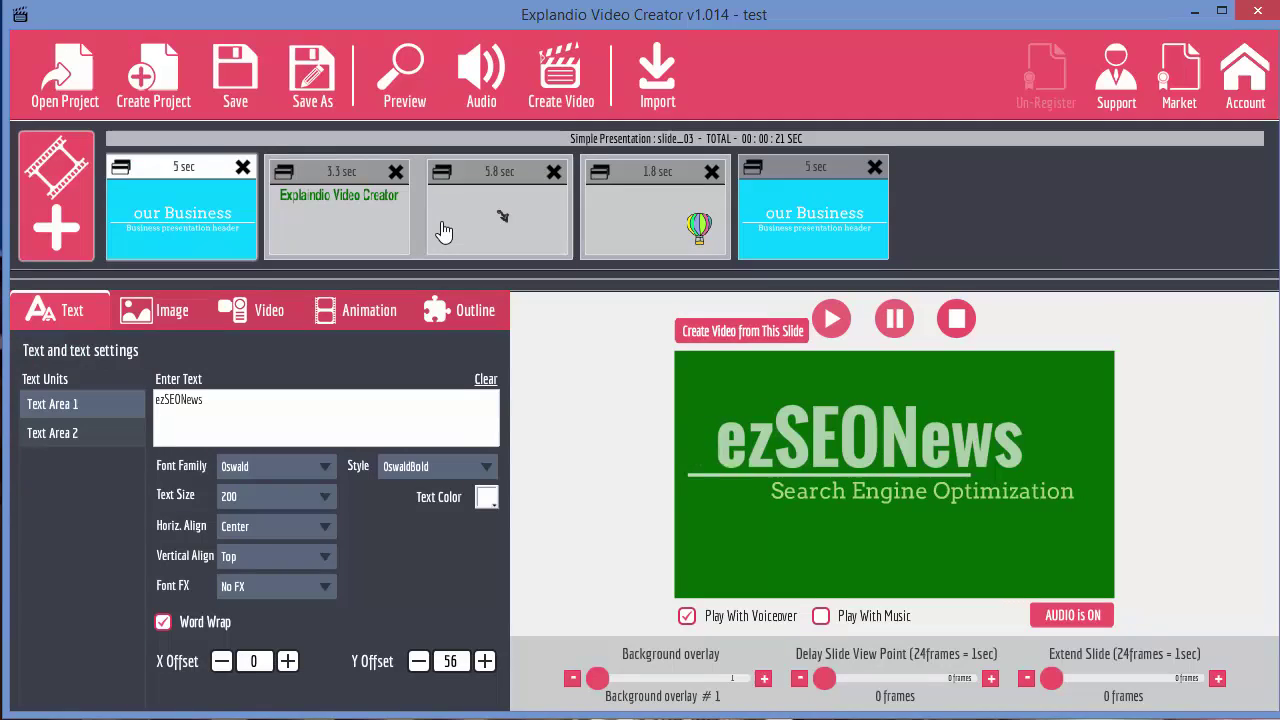